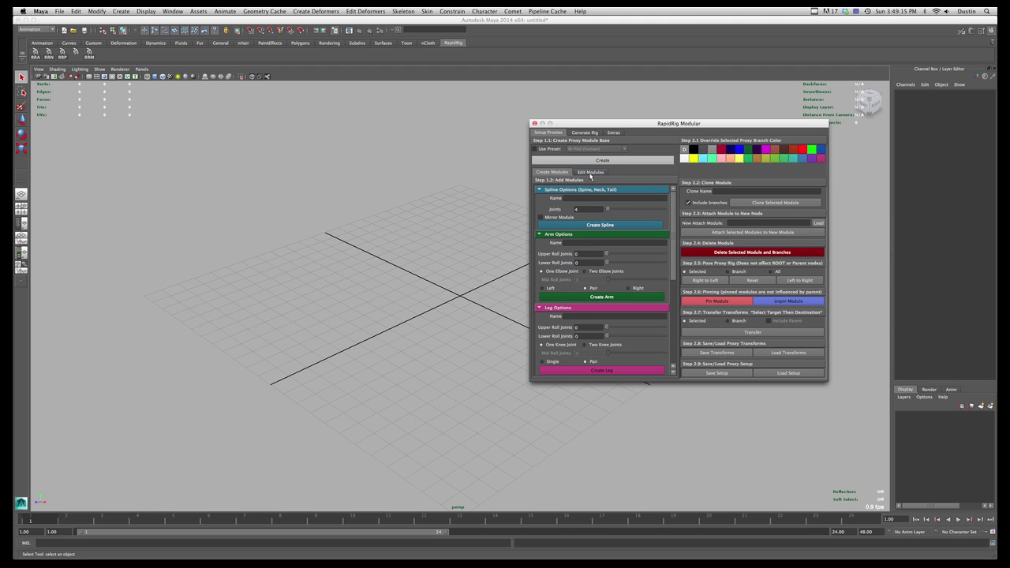
# Step: Create the proxy module base without using a preset
pyautogui.click(591, 172)
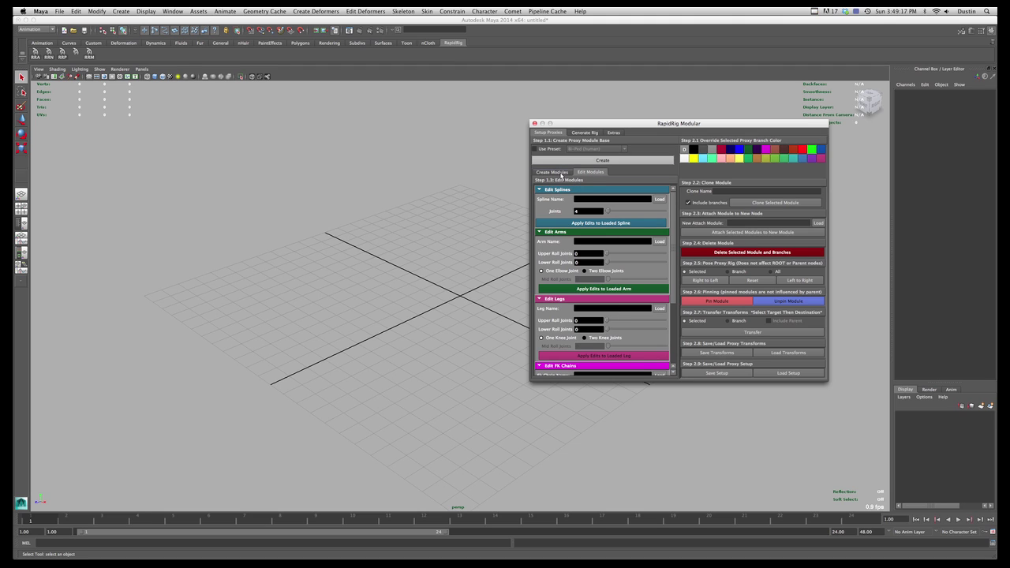
pyautogui.click(559, 172)
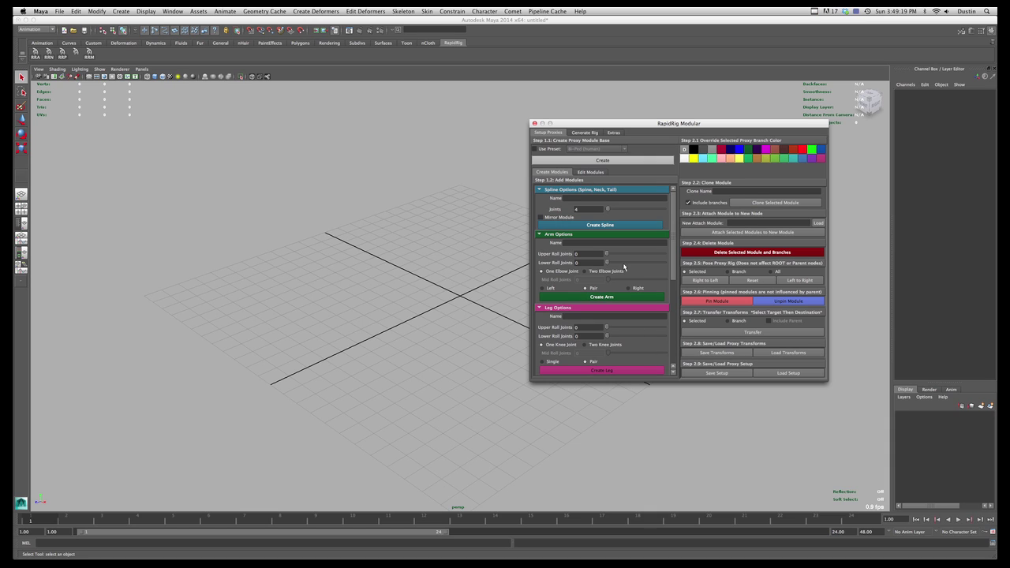
pyautogui.moveTo(646, 128); pyautogui.dragTo(684, 114)
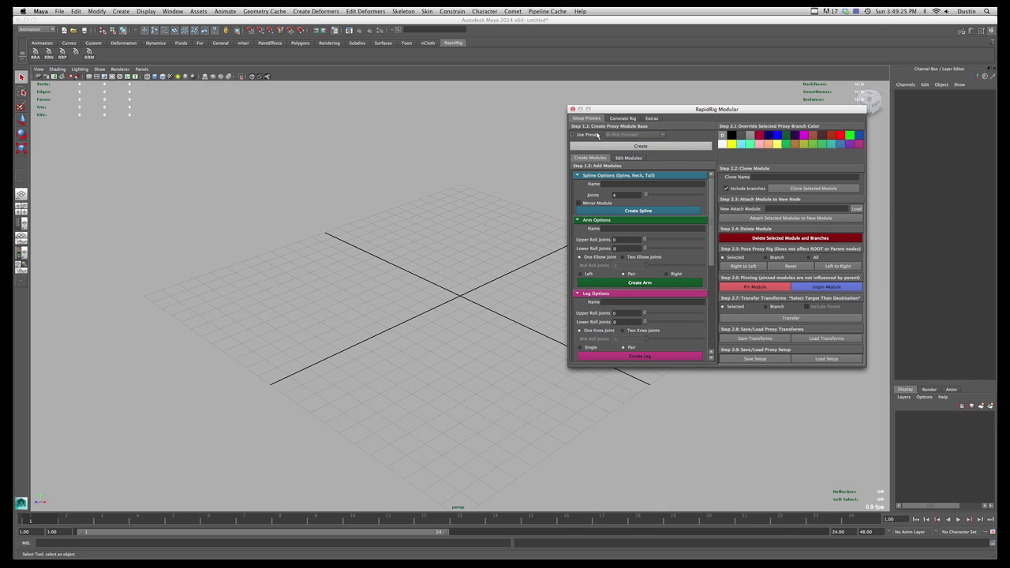
pyautogui.click(640, 147)
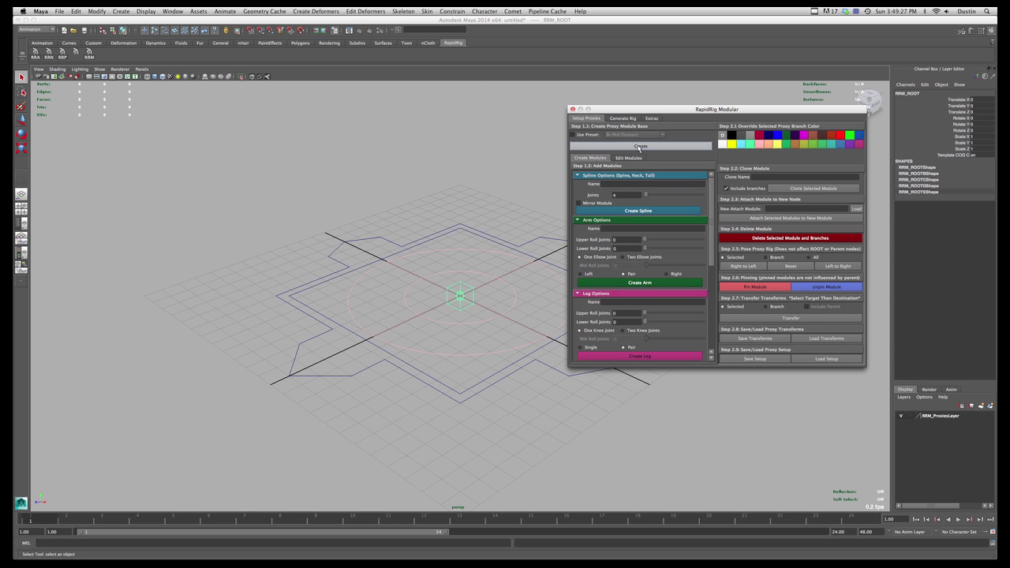
pyautogui.keyDown('alt'); pyautogui.moveTo(510, 318); pyautogui.dragTo(463, 314); pyautogui.keyUp('alt')
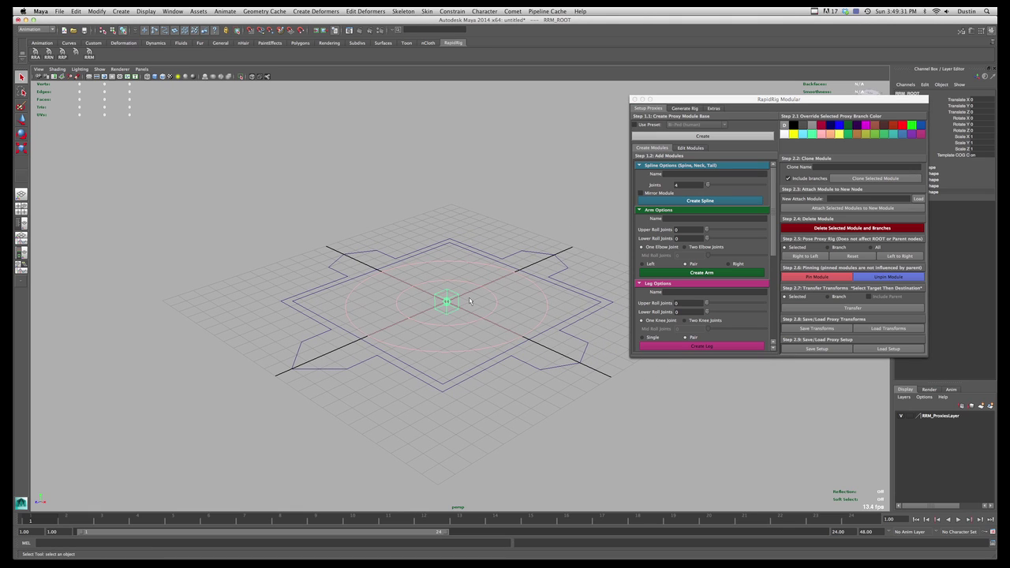
# Step: Raise the root control straight up along Y to about 8.5 units above the grid
pyautogui.click(579, 286)
pyautogui.keyDown('alt'); pyautogui.moveTo(514, 312); pyautogui.dragTo(472, 311); pyautogui.keyUp('alt')
pyautogui.press('r')
pyautogui.keyDown('alt'); pyautogui.moveTo(454, 306); pyautogui.dragTo(491, 307, button='right'); pyautogui.keyUp('alt')
pyautogui.keyDown('alt'); pyautogui.moveTo(491, 307); pyautogui.dragTo(461, 333); pyautogui.keyUp('alt')
pyautogui.press('q')
pyautogui.click(461, 334)
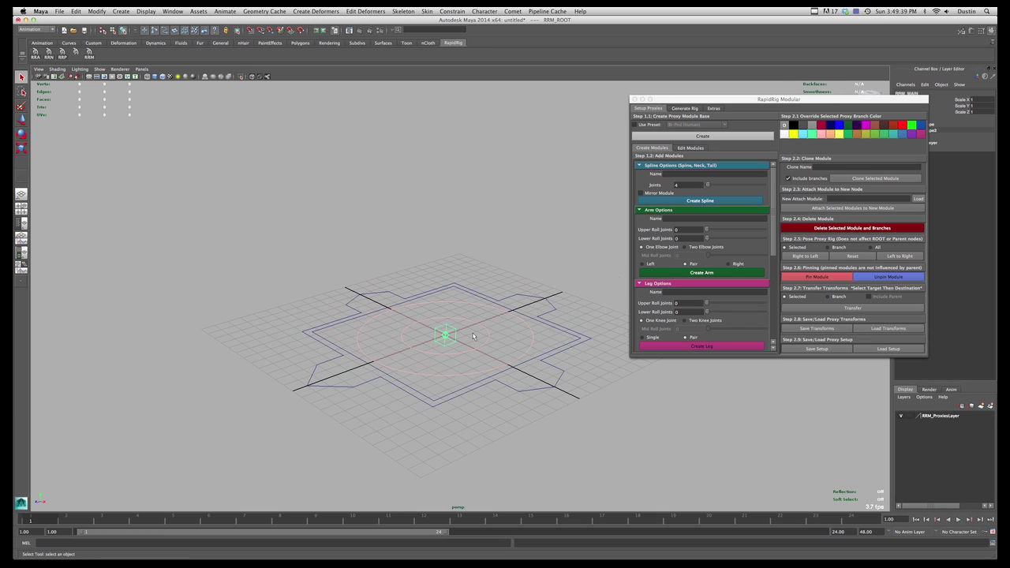
pyautogui.press('w')
pyautogui.moveTo(786, 100); pyautogui.dragTo(785, 183)
pyautogui.moveTo(448, 314); pyautogui.dragTo(448, 195)
pyautogui.keyDown('alt'); pyautogui.moveTo(481, 233); pyautogui.dragTo(490, 240); pyautogui.keyUp('alt')
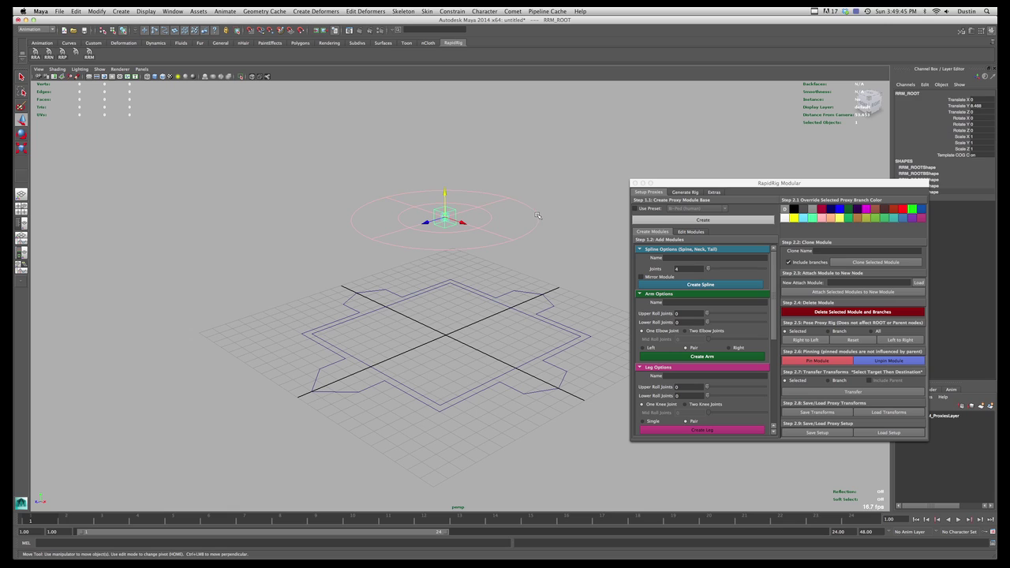
# Step: Turn off Template COG on the root control
pyautogui.click(568, 202)
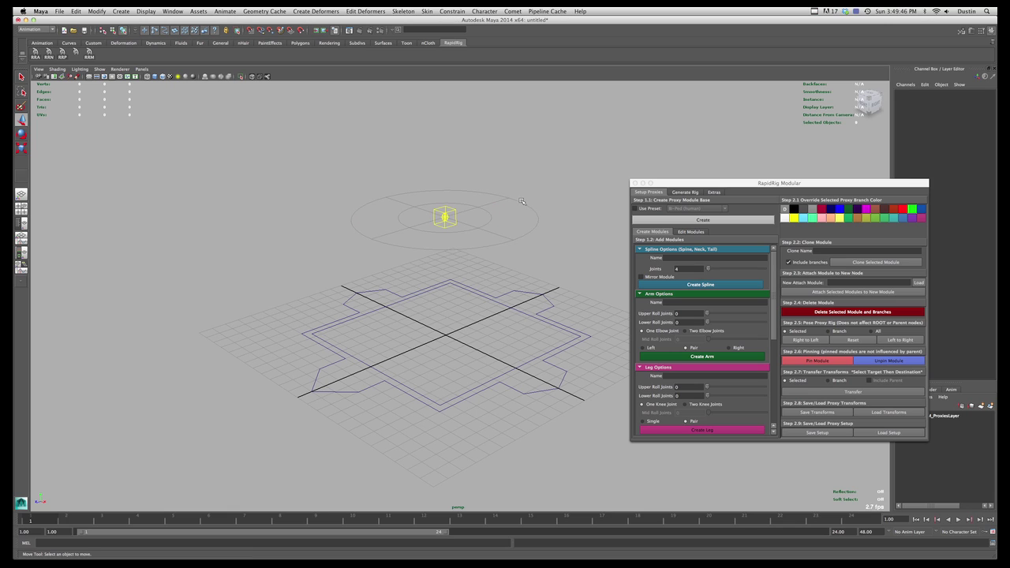
pyautogui.click(452, 227)
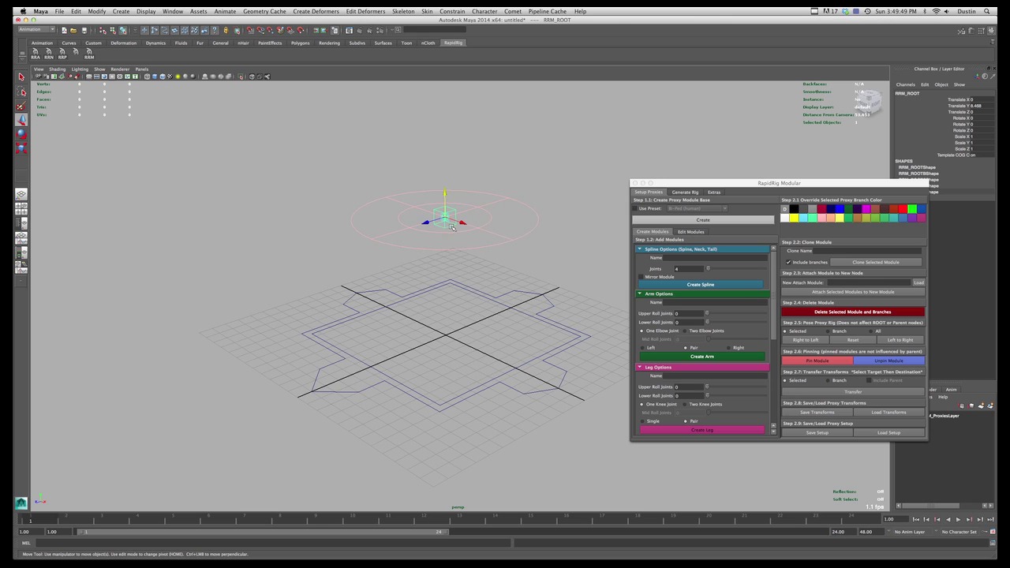
pyautogui.click(540, 226)
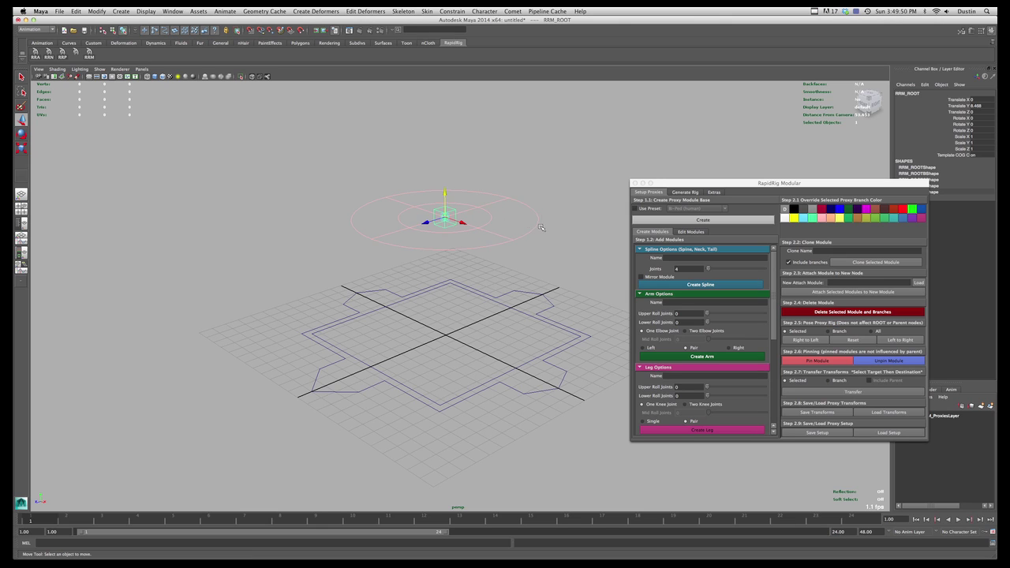
pyautogui.click(452, 217)
pyautogui.click(978, 156)
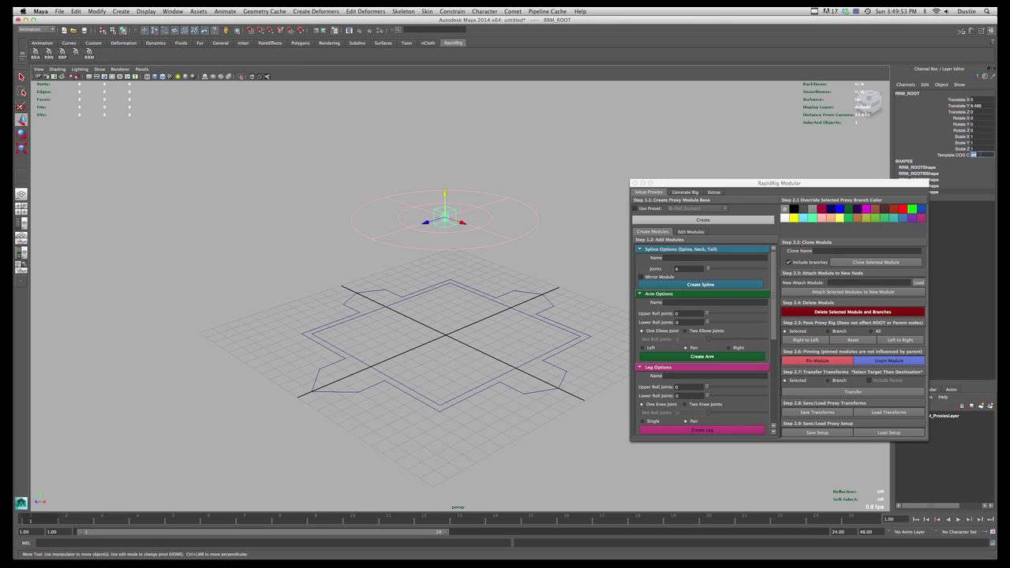
pyautogui.write('0')
pyautogui.press('Return')
pyautogui.click(563, 171)
pyautogui.click(453, 209)
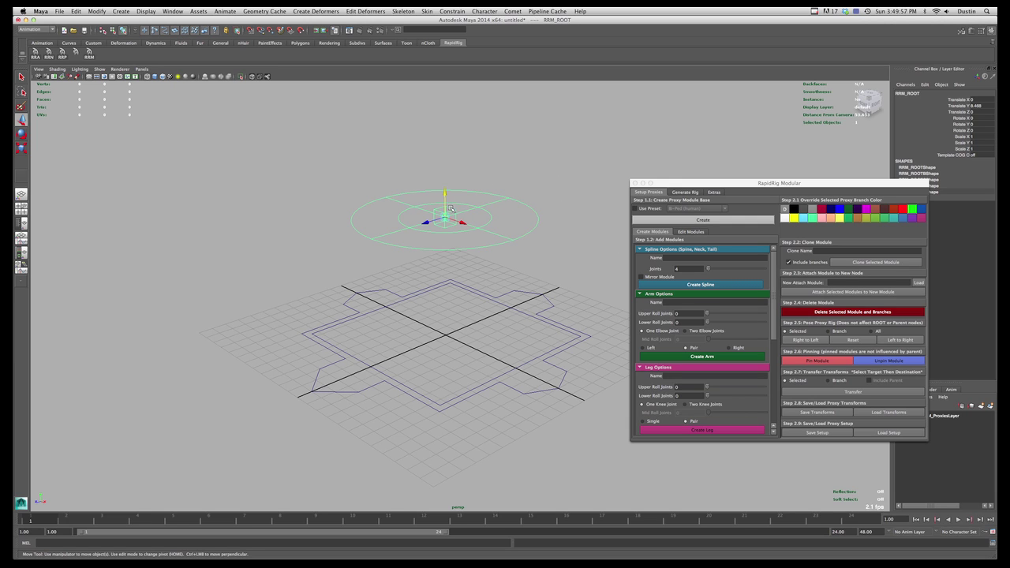
# Step: Try moving the COG control up and along Z away from the root control, and undo the moves
pyautogui.click(489, 214)
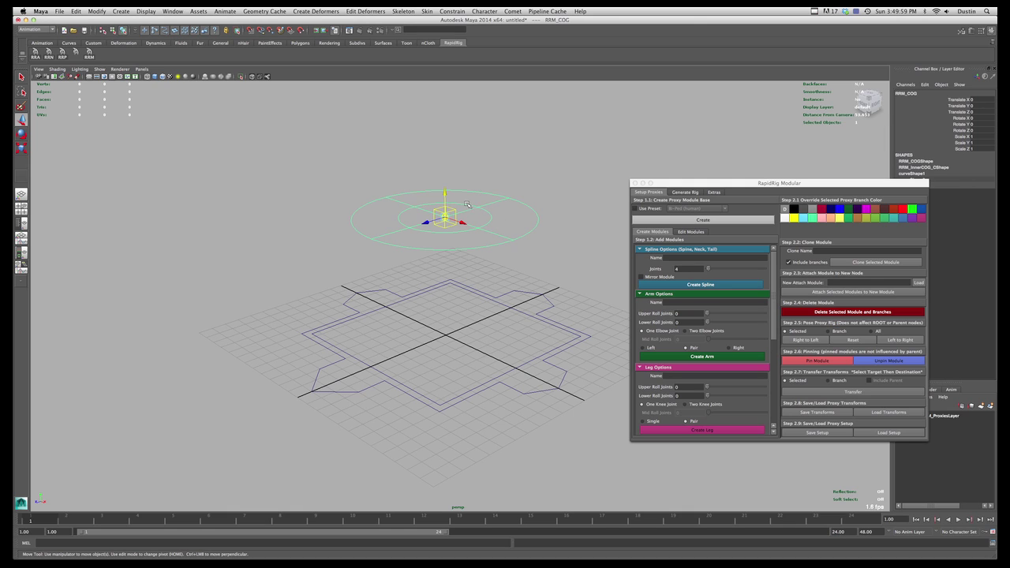
pyautogui.moveTo(446, 195)
pyautogui.mouseDown()
pyautogui.moveTo(447, 139)
pyautogui.moveTo(447, 188)
pyautogui.moveTo(460, 198)
pyautogui.mouseUp()
pyautogui.press('super+z')
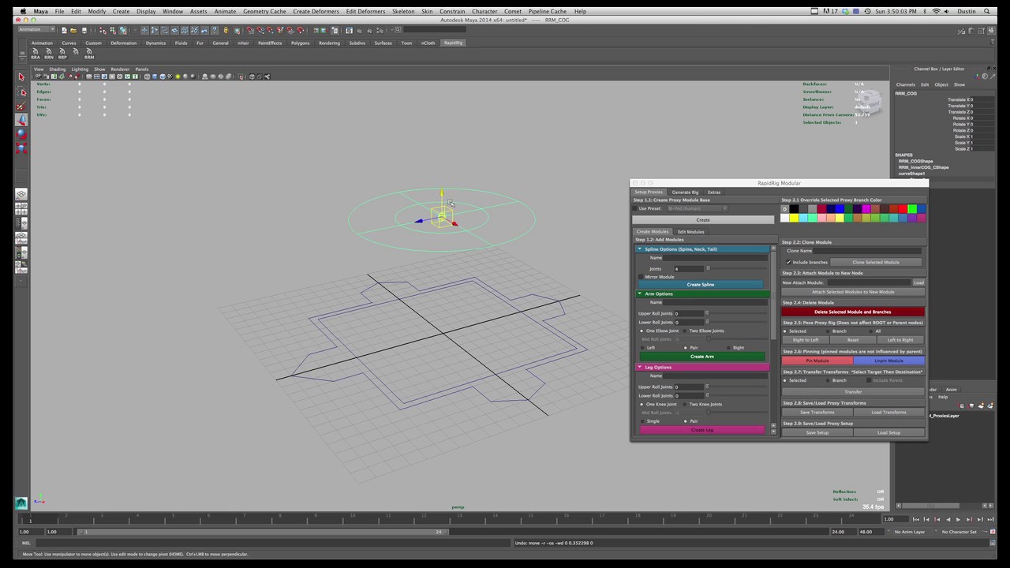
pyautogui.press('Up')
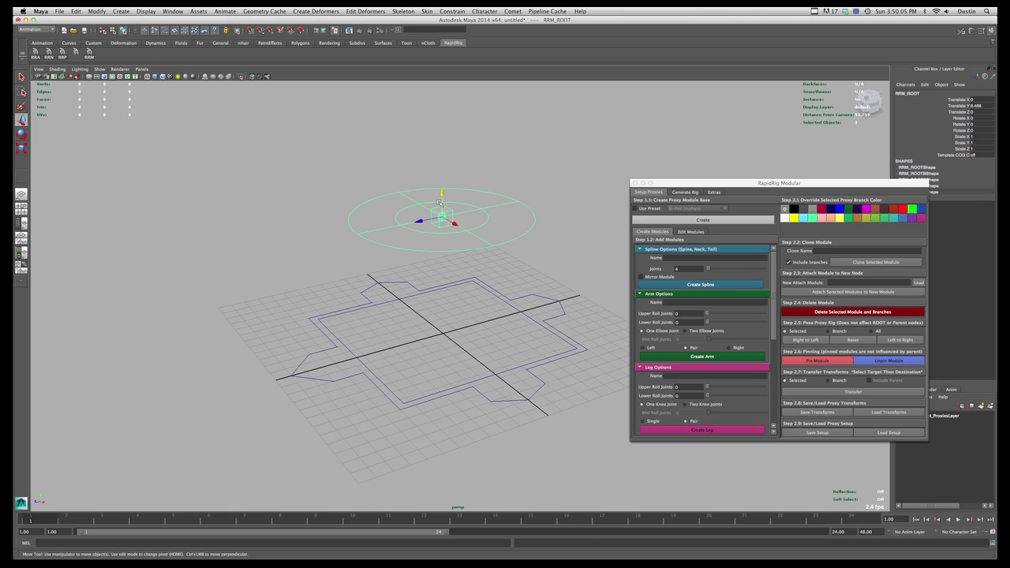
pyautogui.press('Down')
pyautogui.moveTo(448, 195); pyautogui.dragTo(388, 169)
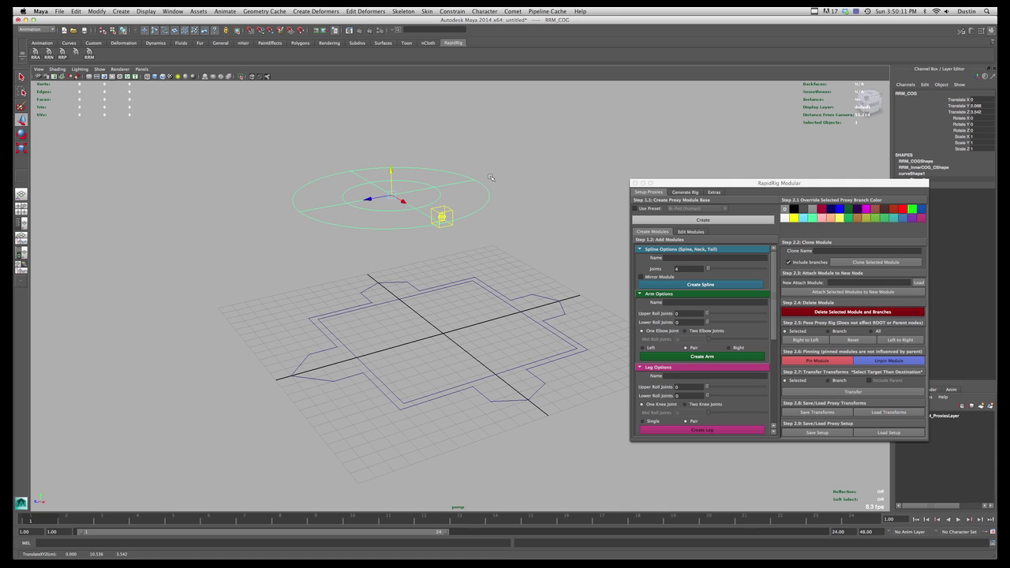
pyautogui.press('z')
pyautogui.press('z')
pyautogui.press('z')
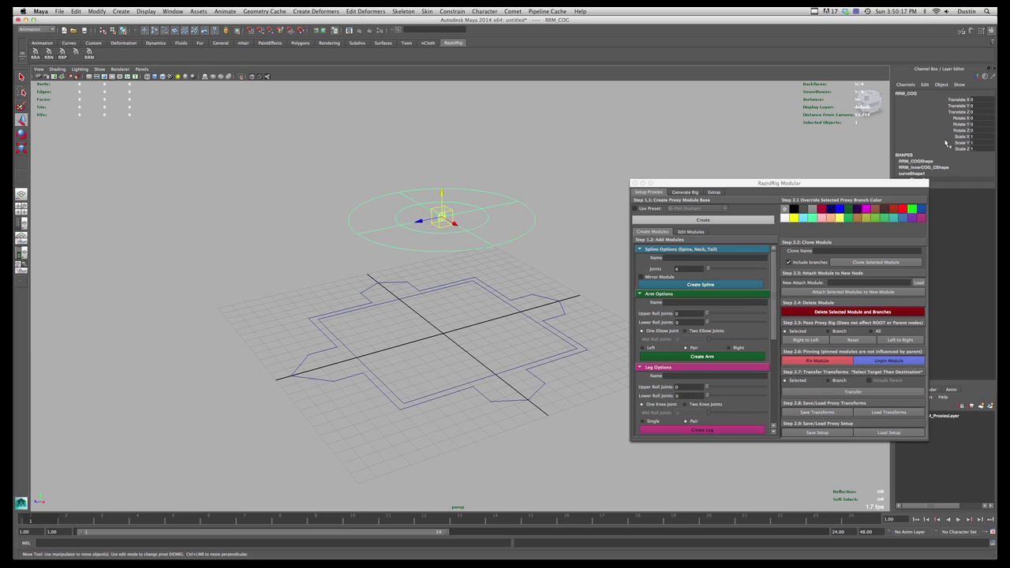
# Step: Turn Template COG back on for the root control
pyautogui.click(453, 209)
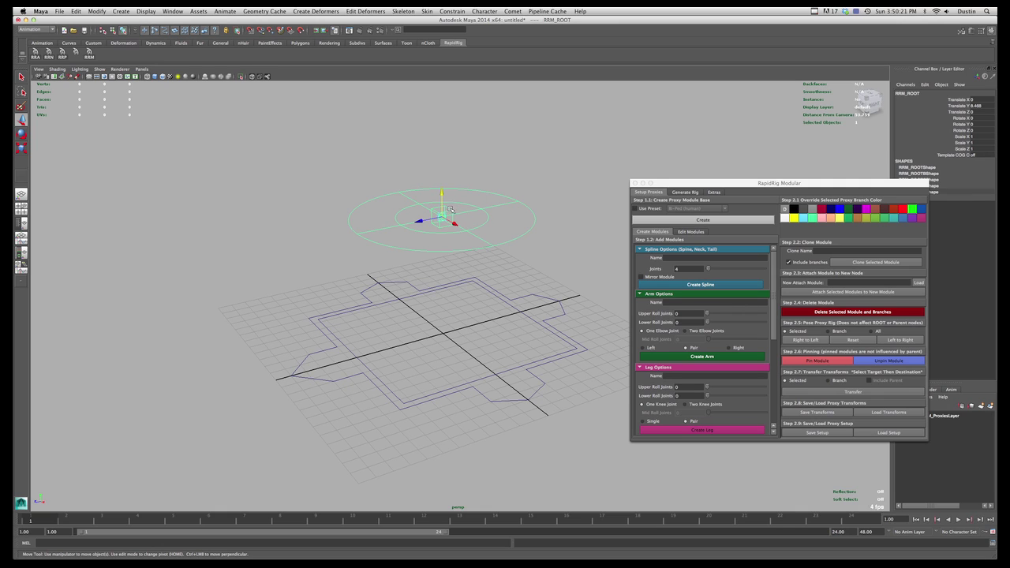
pyautogui.click(992, 156)
pyautogui.write('1')
pyautogui.press('Return')
# Step: Raise the root control further along Y to about 11 units
pyautogui.click(450, 218)
pyautogui.keyDown('alt'); pyautogui.moveTo(450, 218); pyautogui.dragTo(450, 146); pyautogui.keyUp('alt')
pyautogui.click(453, 207)
pyautogui.moveTo(457, 239)
pyautogui.keyDown('alt'); pyautogui.mouseDown()
pyautogui.moveTo(455, 262)
pyautogui.moveTo(443, 242)
pyautogui.mouseUp(); pyautogui.keyUp('alt')
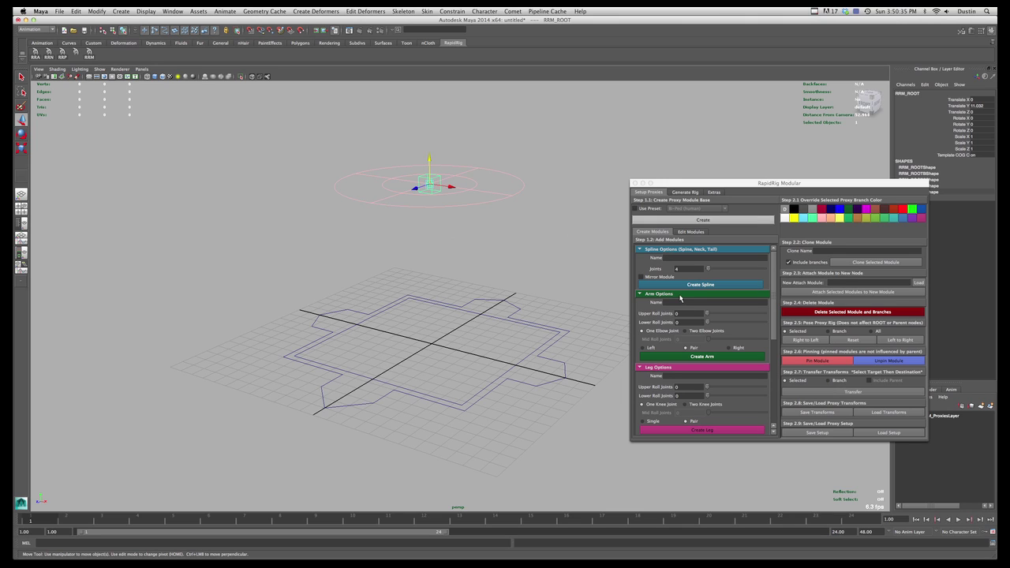
# Step: Name the new spline module Spine and set its joint count to 5
pyautogui.scroll(-5, 676, 298)
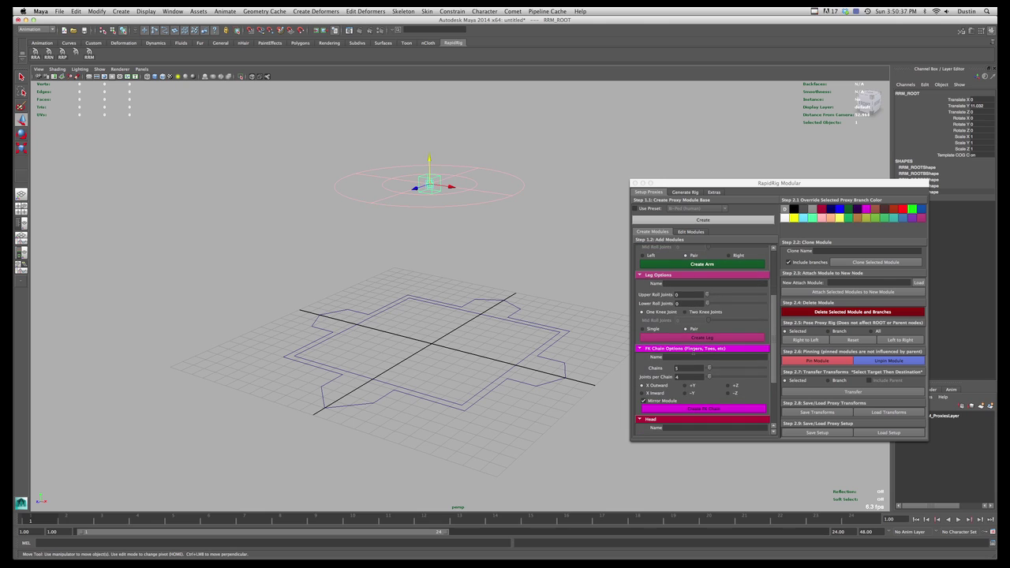
pyautogui.scroll(-3, 694, 354)
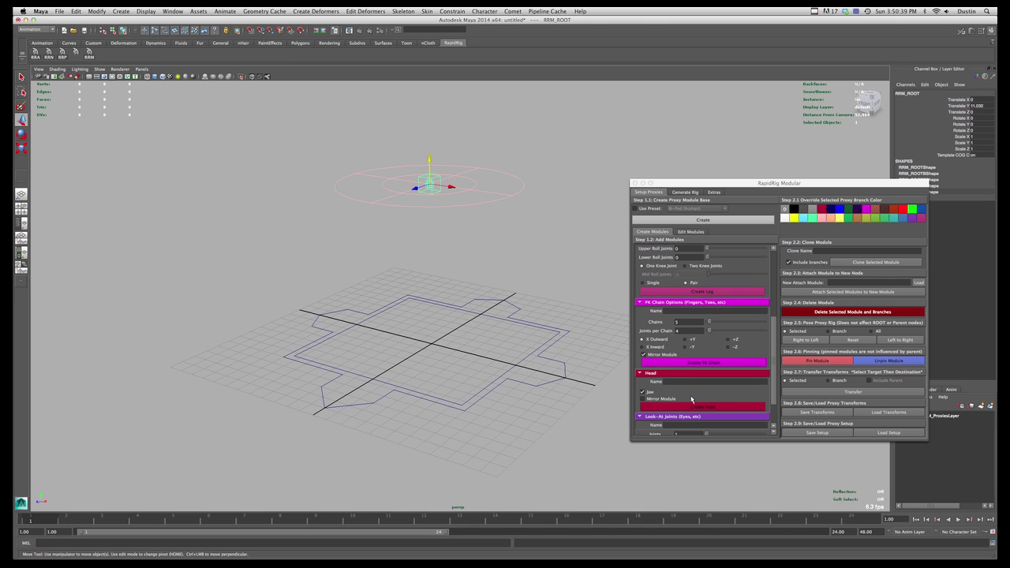
pyautogui.scroll(-2, 692, 399)
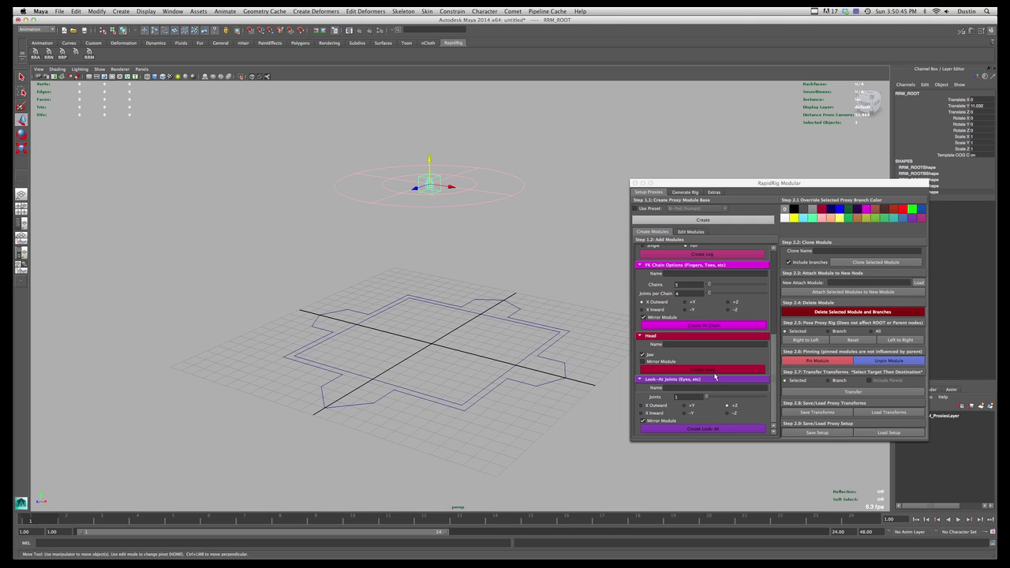
pyautogui.scroll(9, 715, 376)
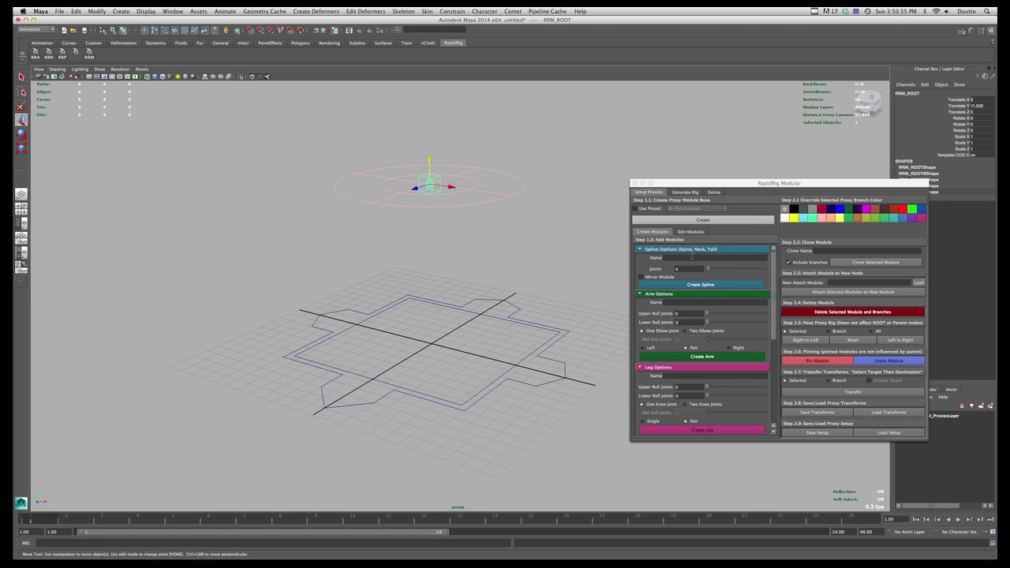
pyautogui.click(696, 257)
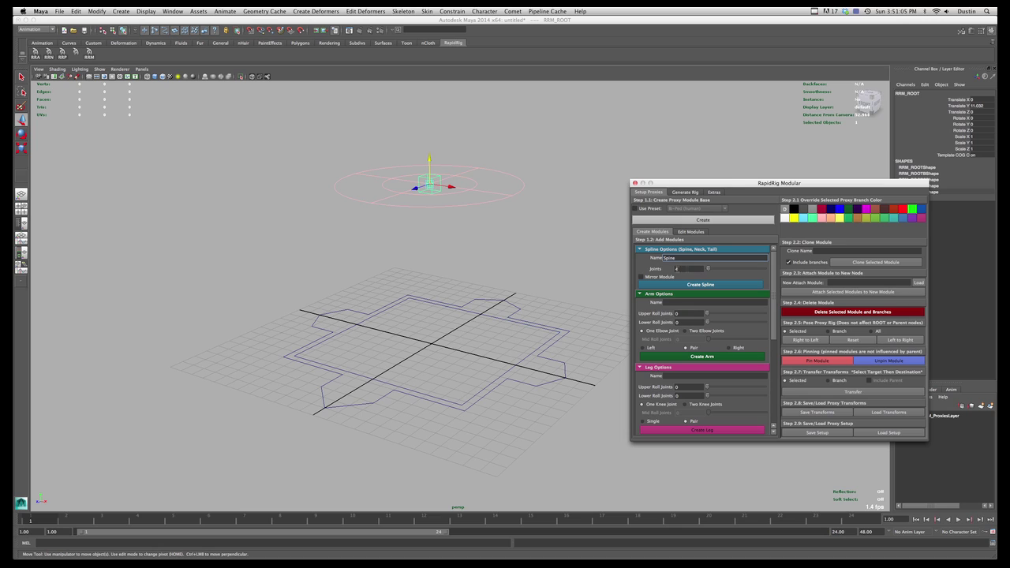
pyautogui.moveTo(709, 269)
pyautogui.mouseDown()
pyautogui.moveTo(797, 274)
pyautogui.moveTo(714, 282)
pyautogui.mouseUp()
pyautogui.press('Tab')
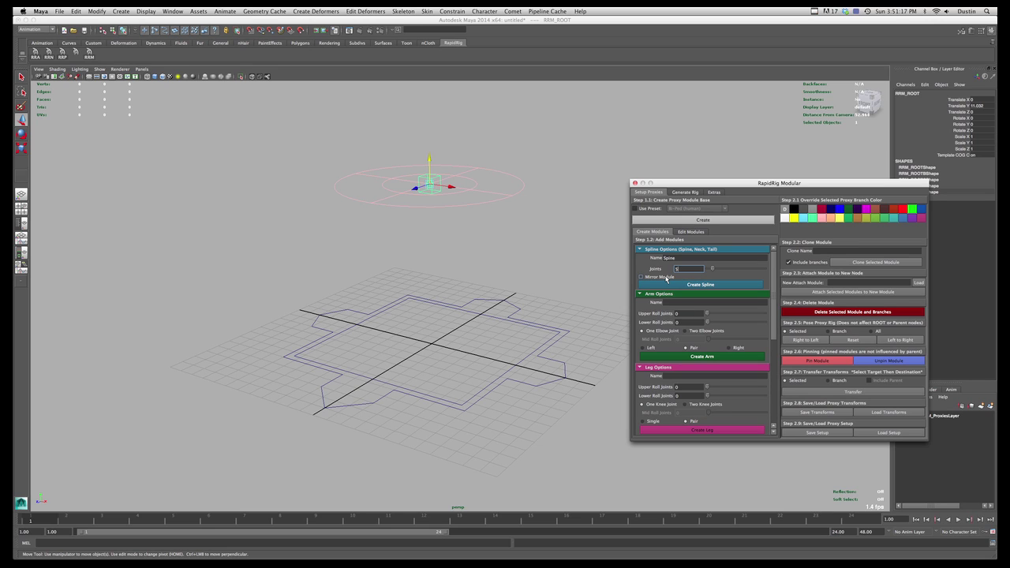
# Step: Create the Spine spline module on the root control with mirroring left off
pyautogui.keyDown('alt'); pyautogui.moveTo(486, 224); pyautogui.dragTo(488, 223); pyautogui.keyUp('alt')
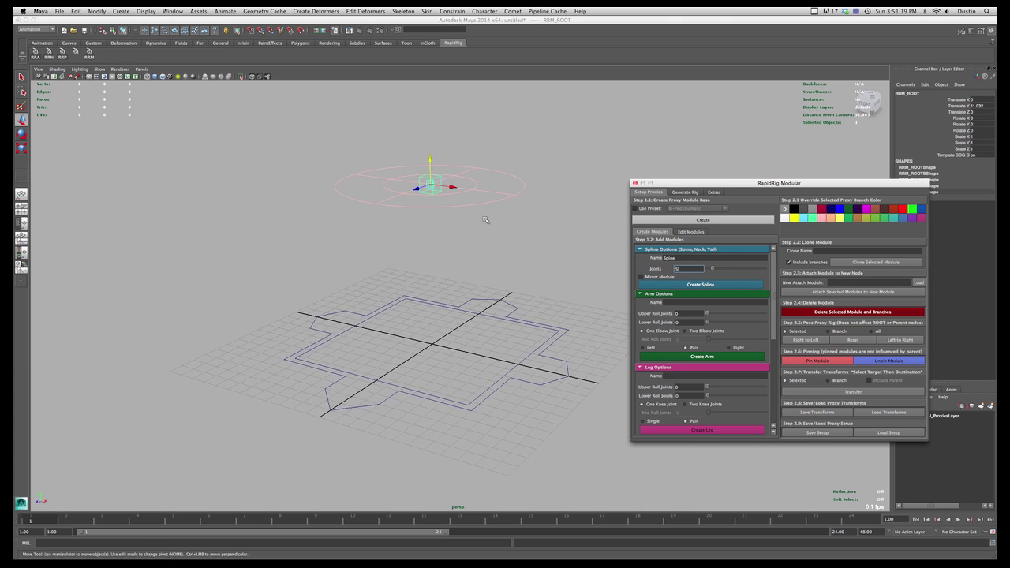
pyautogui.keyDown('alt'); pyautogui.moveTo(488, 223); pyautogui.dragTo(503, 265, button='middle'); pyautogui.keyUp('alt')
pyautogui.keyDown('alt'); pyautogui.moveTo(503, 264); pyautogui.dragTo(558, 325, button='right'); pyautogui.keyUp('alt')
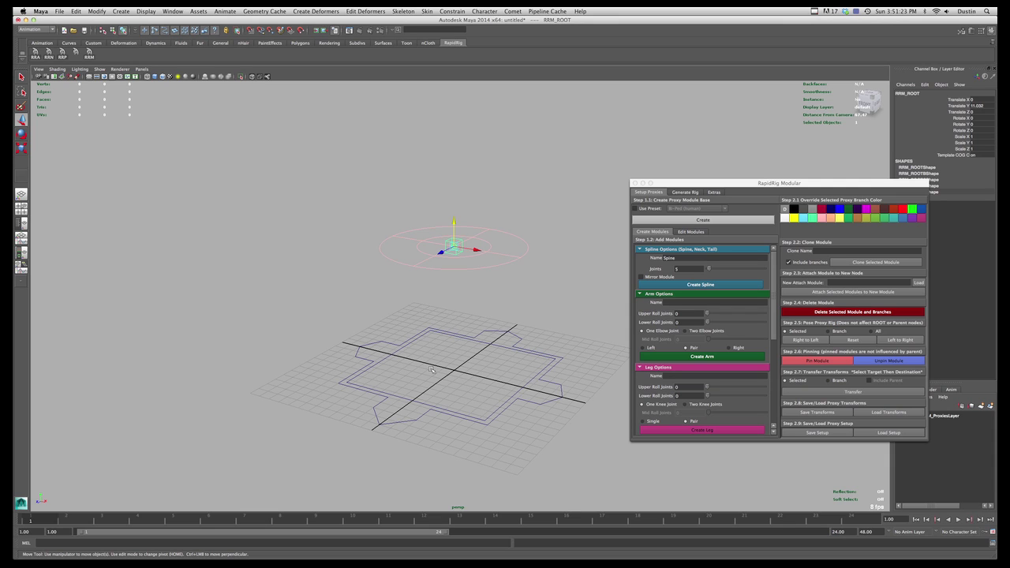
pyautogui.keyDown('alt'); pyautogui.moveTo(470, 273); pyautogui.dragTo(462, 274); pyautogui.keyUp('alt')
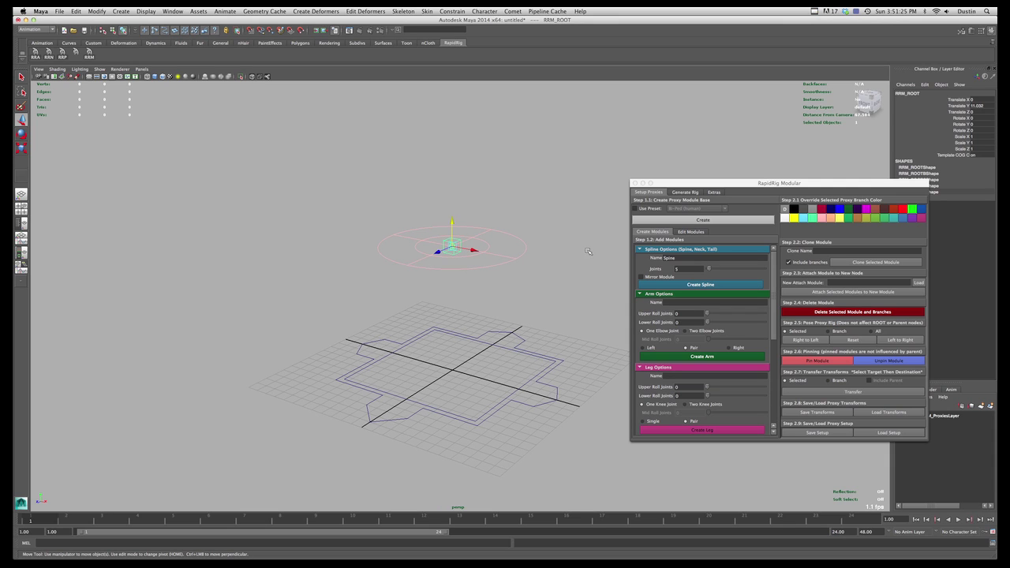
pyautogui.keyDown('alt'); pyautogui.moveTo(468, 239); pyautogui.dragTo(486, 244, button='right'); pyautogui.keyUp('alt')
pyautogui.keyDown('alt'); pyautogui.moveTo(471, 245); pyautogui.dragTo(470, 257, button='middle'); pyautogui.keyUp('alt')
pyautogui.keyDown('alt'); pyautogui.moveTo(462, 258); pyautogui.dragTo(472, 260); pyautogui.keyUp('alt')
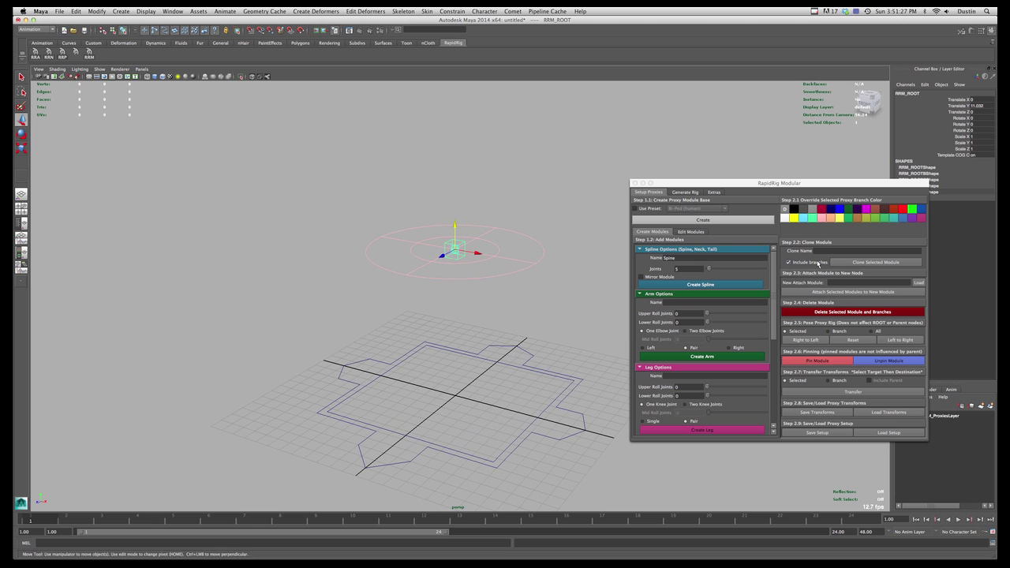
pyautogui.click(709, 286)
pyautogui.keyDown('alt'); pyautogui.moveTo(548, 181); pyautogui.dragTo(472, 221); pyautogui.keyUp('alt')
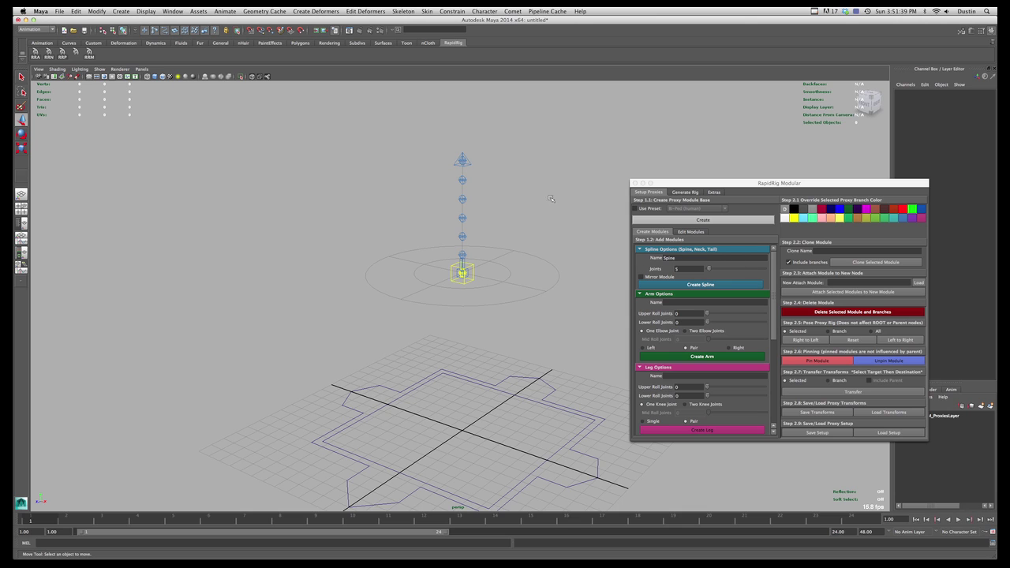
# Step: Select the top control of the spine and raise it about 1.5 units in Y
pyautogui.click(462, 161)
pyautogui.keyDown('alt'); pyautogui.moveTo(463, 161); pyautogui.dragTo(467, 182); pyautogui.keyUp('alt')
pyautogui.click(497, 182)
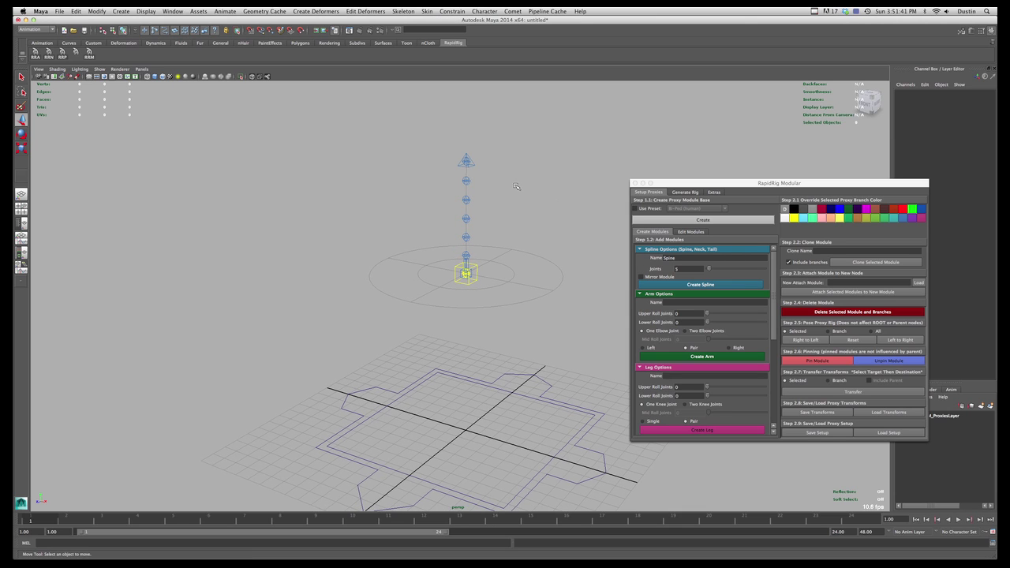
pyautogui.click(469, 163)
pyautogui.keyDown('alt'); pyautogui.moveTo(467, 161); pyautogui.dragTo(464, 158); pyautogui.keyUp('alt')
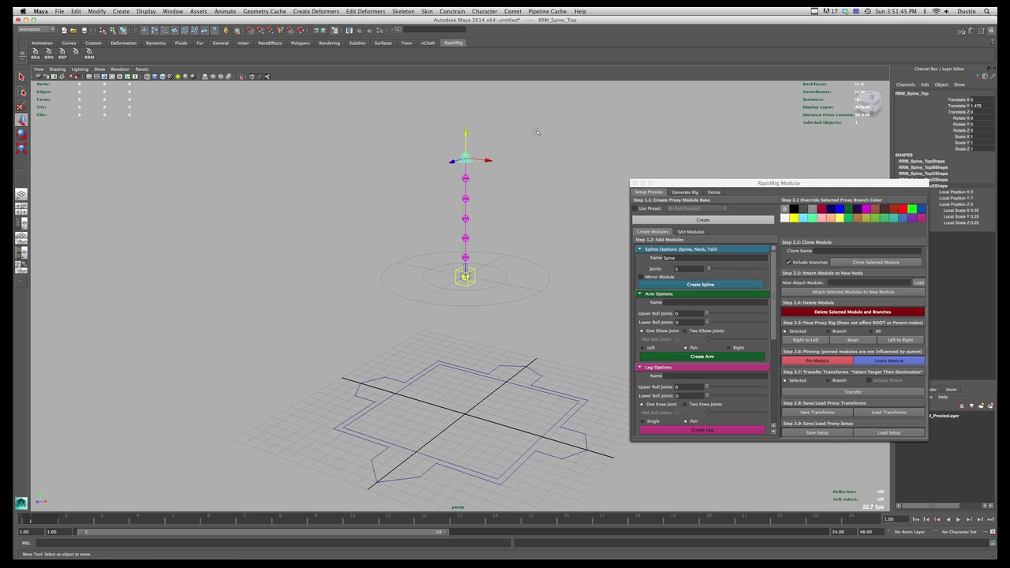
# Step: Try shifting the top spine control vertically and along Z, and undo the last move
pyautogui.click(526, 198)
pyautogui.keyDown('alt'); pyautogui.moveTo(526, 198); pyautogui.dragTo(446, 109); pyautogui.keyUp('alt')
pyautogui.click(446, 152)
pyautogui.keyDown('alt'); pyautogui.moveTo(446, 109); pyautogui.dragTo(417, 155); pyautogui.keyUp('alt')
pyautogui.keyDown('alt'); pyautogui.moveTo(486, 266); pyautogui.dragTo(449, 257); pyautogui.keyUp('alt')
pyautogui.hotkey('ctrl', 'z')
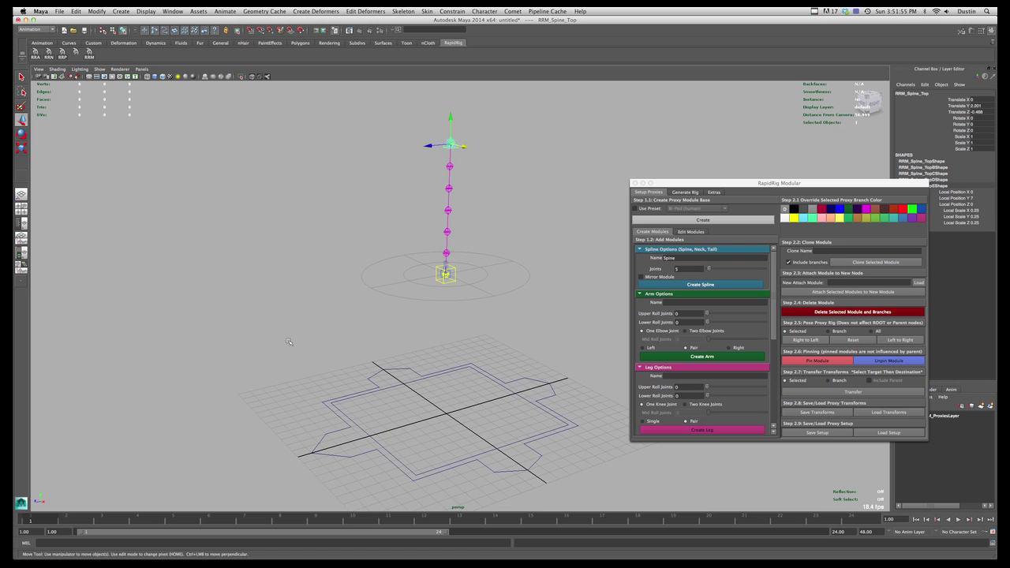
# Step: Move the top spine control to about 0.7 in Y and 0.25 in Z, and deselect it
pyautogui.keyDown('alt'); pyautogui.moveTo(493, 153); pyautogui.dragTo(404, 170); pyautogui.keyUp('alt')
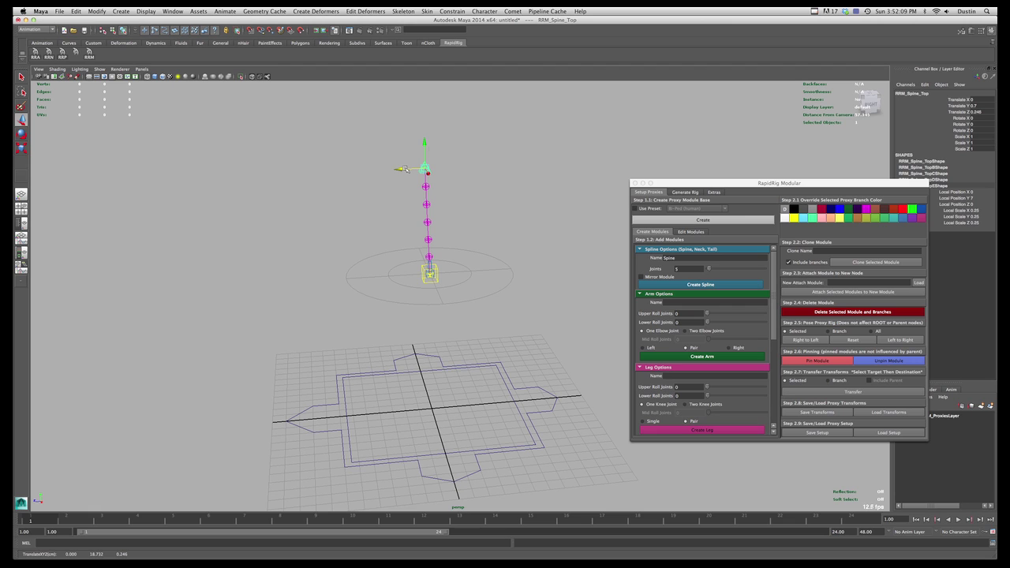
pyautogui.keyDown('alt'); pyautogui.moveTo(416, 186); pyautogui.dragTo(523, 231); pyautogui.keyUp('alt')
pyautogui.click(523, 231)
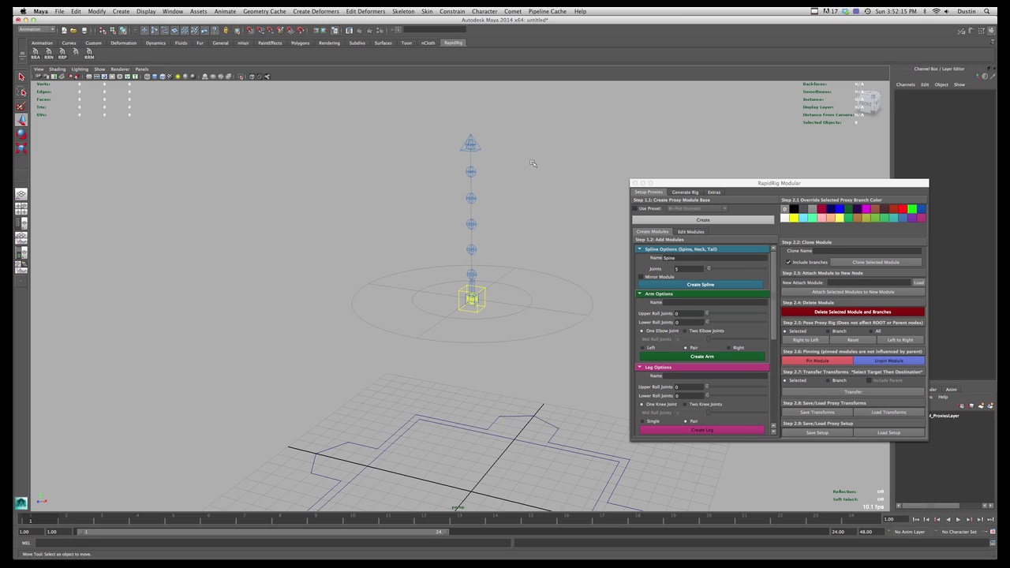
# Step: Select the joint just below the spine's top control and examine the spine chain from several angles
pyautogui.click(474, 148)
pyautogui.click(475, 172)
pyautogui.click(473, 172)
pyautogui.press('q')
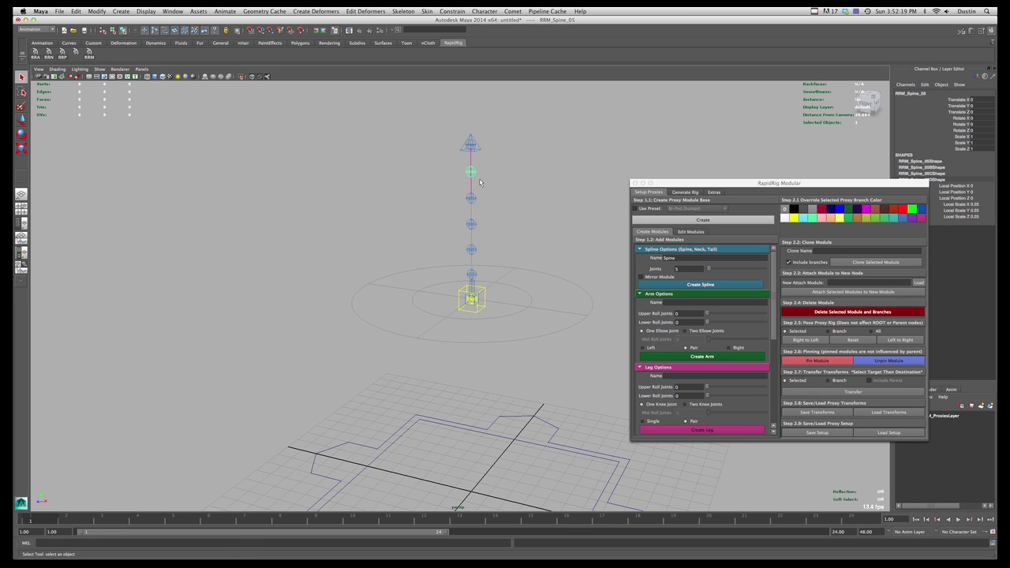
pyautogui.keyDown('alt'); pyautogui.moveTo(438, 174); pyautogui.dragTo(483, 177, button='right'); pyautogui.keyUp('alt')
pyautogui.keyDown('alt'); pyautogui.moveTo(483, 177); pyautogui.dragTo(474, 236, button='middle'); pyautogui.keyUp('alt')
pyautogui.moveTo(474, 234)
pyautogui.keyDown('alt'); pyautogui.mouseDown()
pyautogui.moveTo(444, 232)
pyautogui.moveTo(463, 232)
pyautogui.moveTo(453, 233)
pyautogui.mouseUp(); pyautogui.keyUp('alt')
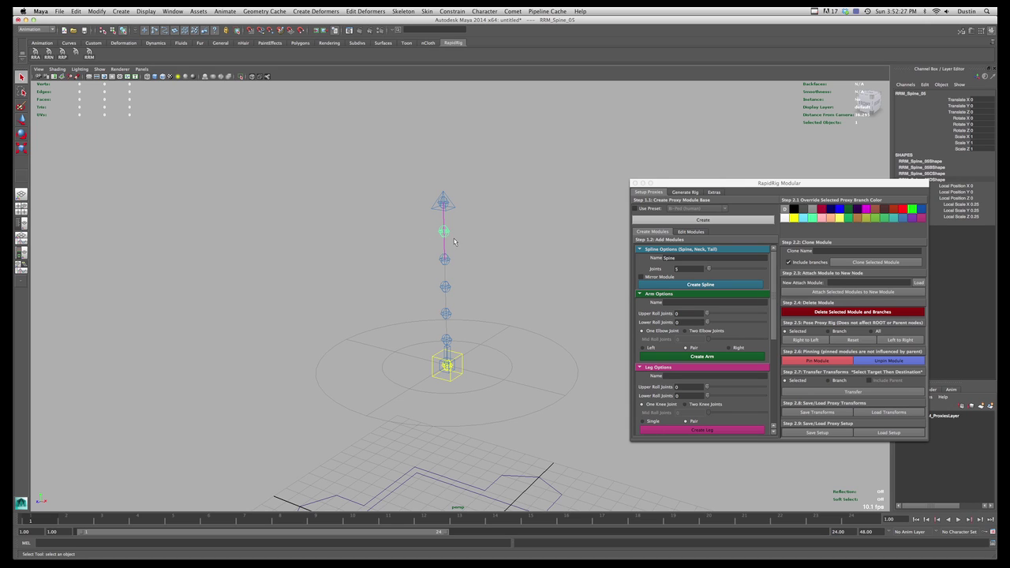
pyautogui.keyDown('alt'); pyautogui.moveTo(456, 243); pyautogui.dragTo(476, 229); pyautogui.keyUp('alt')
# Step: Move the top spine control to about 1.4 in Y and -0.5 in Z
pyautogui.click(459, 193)
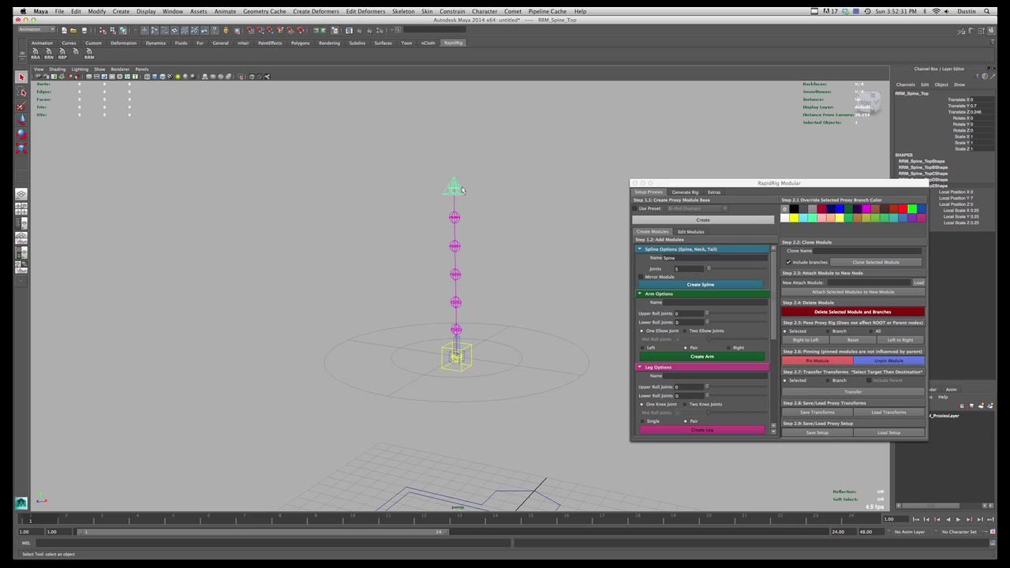
pyautogui.press('alt')
pyautogui.moveTo(461, 194)
pyautogui.keyDown('alt'); pyautogui.mouseDown()
pyautogui.moveTo(438, 194)
pyautogui.moveTo(473, 203)
pyautogui.moveTo(450, 201)
pyautogui.mouseUp(); pyautogui.keyUp('alt')
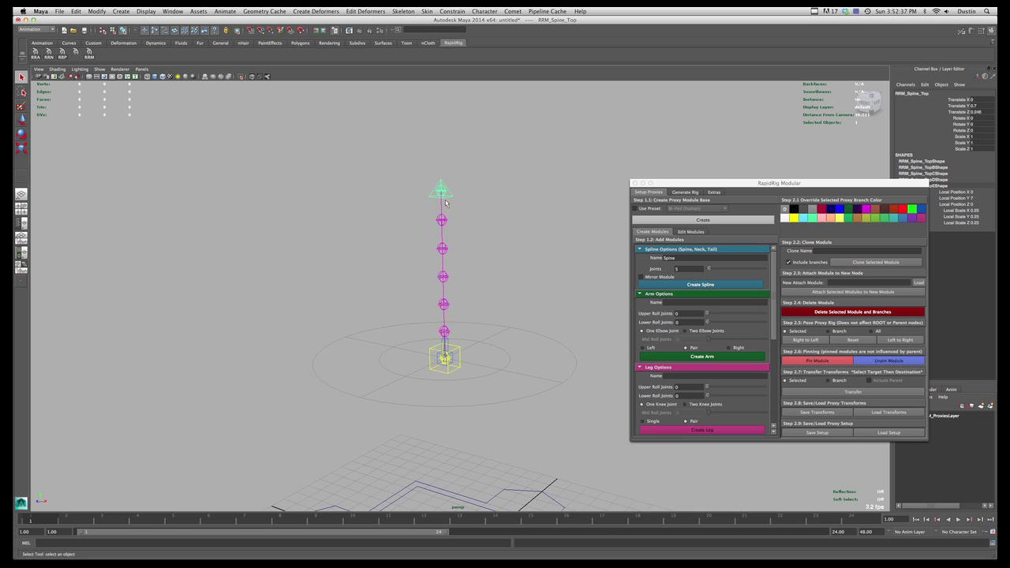
pyautogui.press('w')
pyautogui.moveTo(442, 167); pyautogui.dragTo(442, 148)
pyautogui.keyDown('alt'); pyautogui.moveTo(478, 207); pyautogui.dragTo(447, 207); pyautogui.keyUp('alt')
pyautogui.keyDown('alt'); pyautogui.moveTo(431, 201); pyautogui.dragTo(465, 203, button='right'); pyautogui.keyUp('alt')
pyautogui.keyDown('alt'); pyautogui.moveTo(465, 203); pyautogui.dragTo(515, 215, button='middle'); pyautogui.keyUp('alt')
pyautogui.moveTo(412, 164); pyautogui.dragTo(450, 190)
pyautogui.keyDown('alt'); pyautogui.moveTo(449, 190); pyautogui.dragTo(434, 190, button='right'); pyautogui.keyUp('alt')
pyautogui.keyDown('alt'); pyautogui.moveTo(435, 189); pyautogui.dragTo(438, 235); pyautogui.keyUp('alt')
# Step: Offset the upper three spine joints along Z, with the third at about 0.38 and the fifth at about 0.4, and deselect
pyautogui.click(428, 207)
pyautogui.click(430, 233)
pyautogui.click(429, 266)
pyautogui.moveTo(411, 266); pyautogui.dragTo(439, 246)
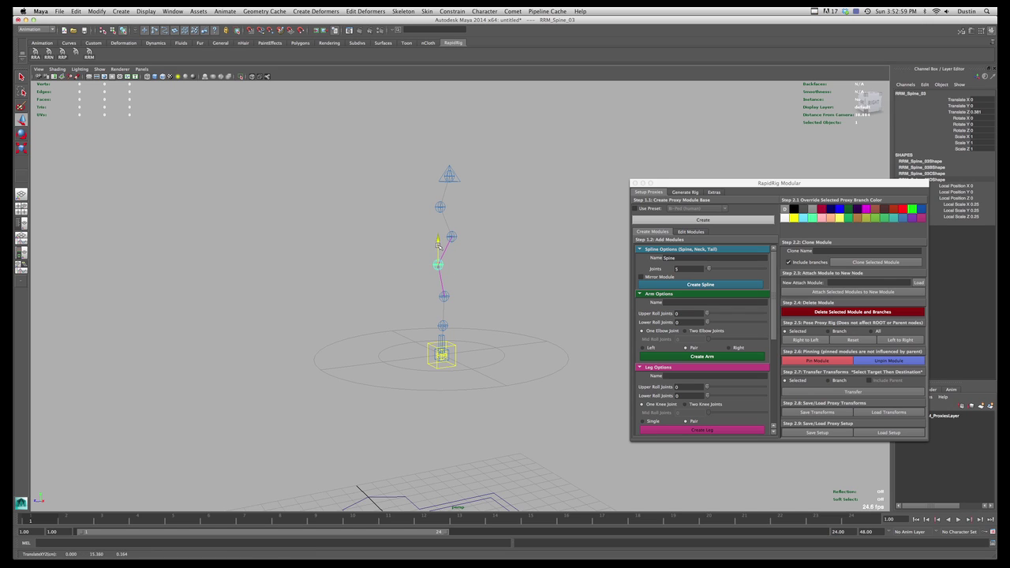
pyautogui.click(475, 255)
pyautogui.keyDown('alt'); pyautogui.moveTo(452, 327); pyautogui.dragTo(493, 322); pyautogui.keyUp('alt')
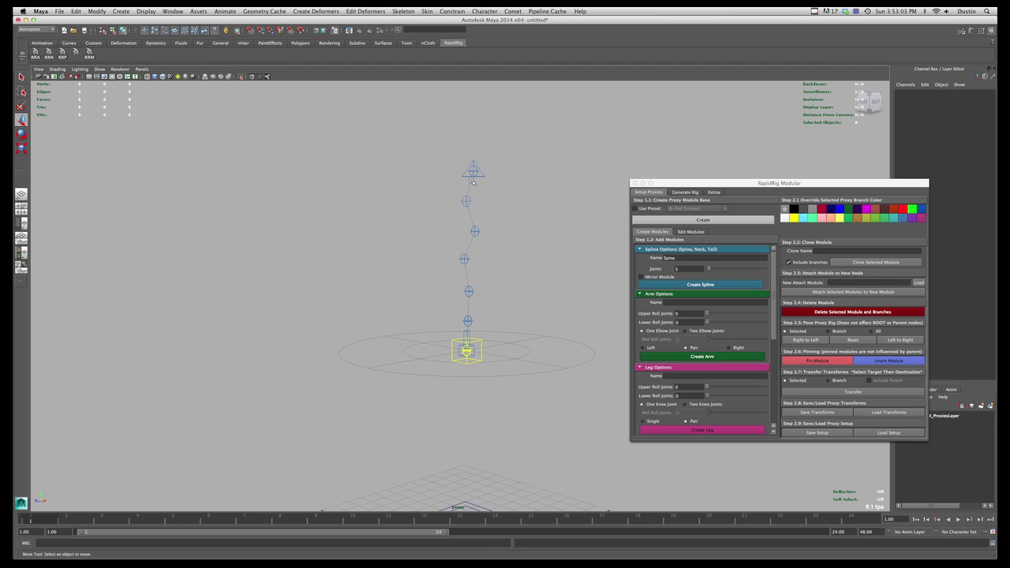
pyautogui.keyDown('alt'); pyautogui.moveTo(474, 316); pyautogui.dragTo(469, 306); pyautogui.keyUp('alt')
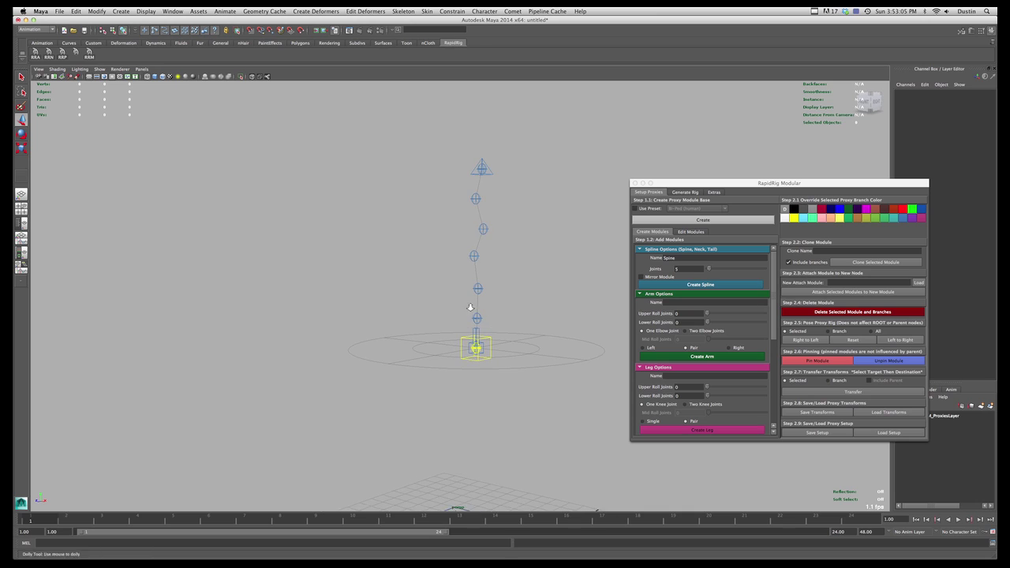
# Step: Raise the spine's parent control to about 1.5 in Y and try rotating and scaling it
pyautogui.click(485, 334)
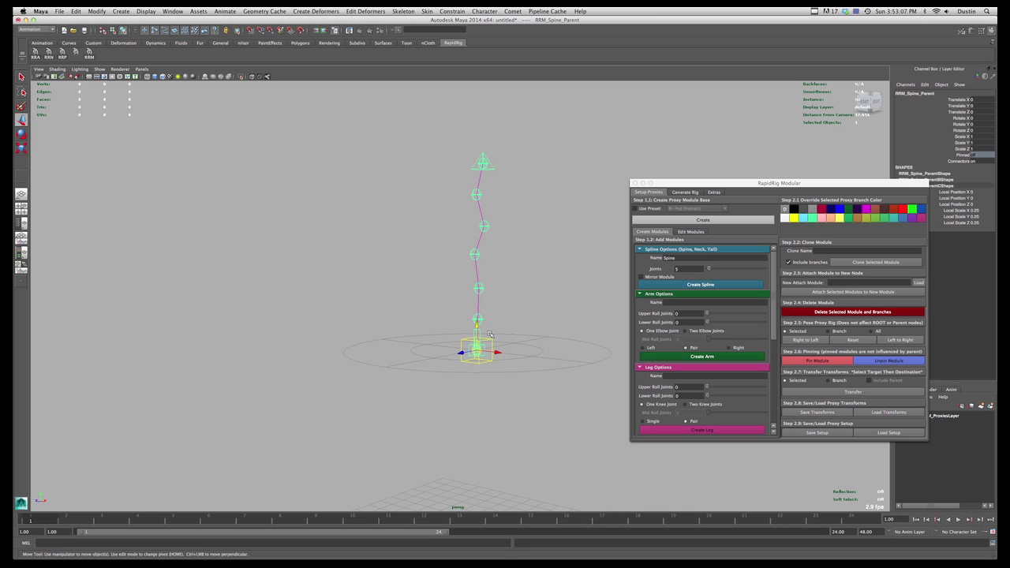
pyautogui.moveTo(477, 325); pyautogui.dragTo(503, 326)
pyautogui.click(489, 305)
pyautogui.click(484, 318)
pyautogui.keyDown('alt'); pyautogui.moveTo(512, 313); pyautogui.dragTo(514, 313, button='right'); pyautogui.keyUp('alt')
pyautogui.press('e')
pyautogui.moveTo(516, 295); pyautogui.dragTo(475, 237)
pyautogui.press('r')
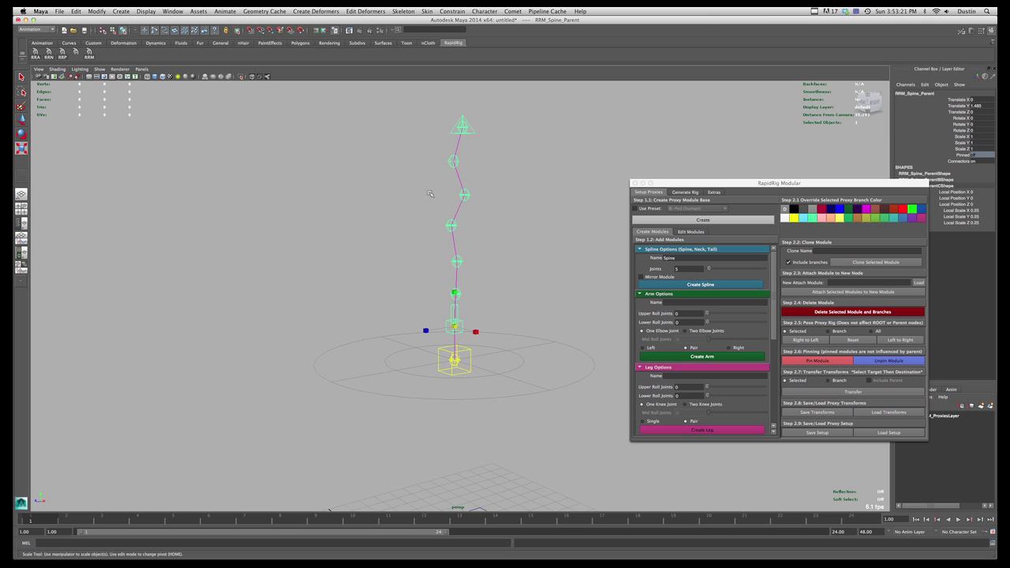
# Step: Move the spine's parent control down close to the root, at about 0.38 in Y
pyautogui.click(496, 336)
pyautogui.moveTo(495, 336)
pyautogui.keyDown('alt'); pyautogui.mouseDown()
pyautogui.moveTo(463, 330)
pyautogui.moveTo(487, 329)
pyautogui.mouseUp(); pyautogui.keyUp('alt')
pyautogui.click(462, 328)
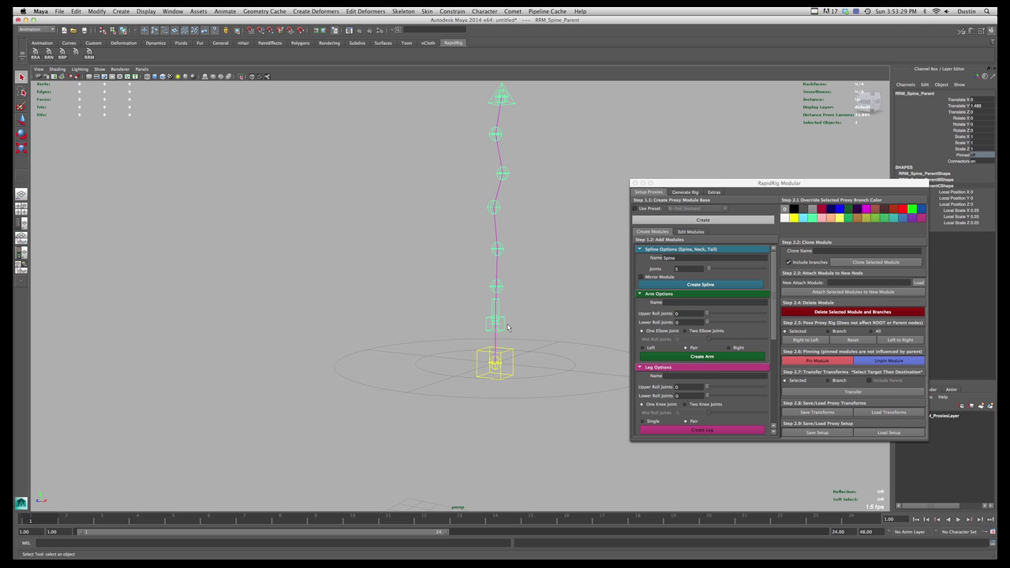
pyautogui.press('w')
pyautogui.moveTo(495, 297); pyautogui.dragTo(496, 347)
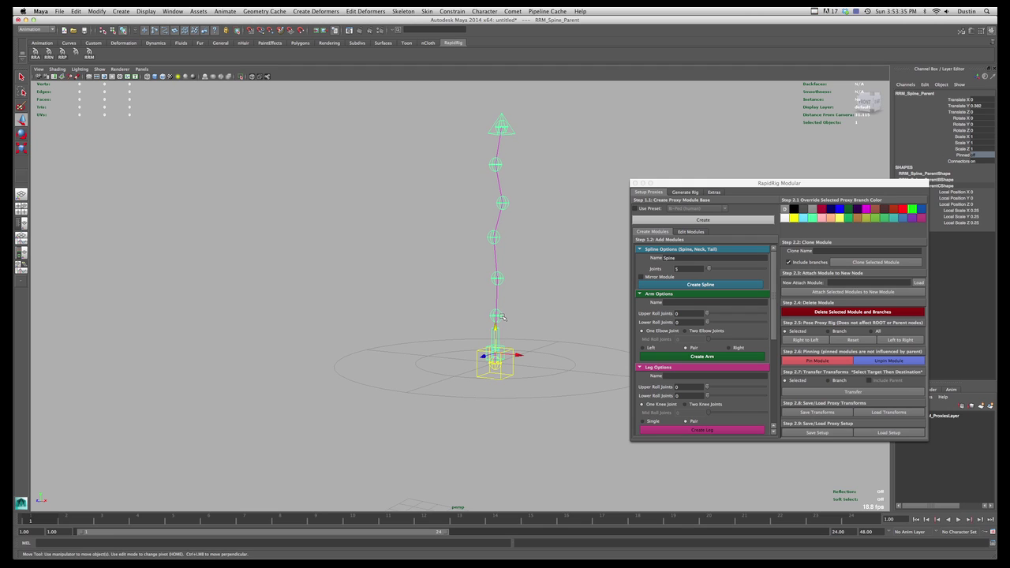
# Step: Go through the spine joints from the lowest to the top control to inspect their transforms, and deselect
pyautogui.click(503, 318)
pyautogui.click(497, 278)
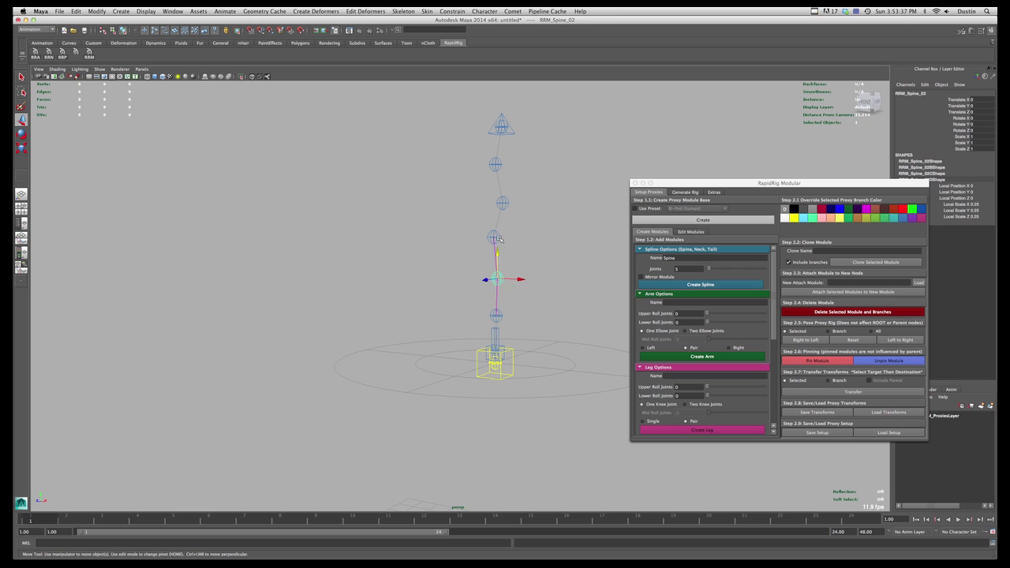
pyautogui.click(495, 237)
pyautogui.click(504, 203)
pyautogui.click(494, 165)
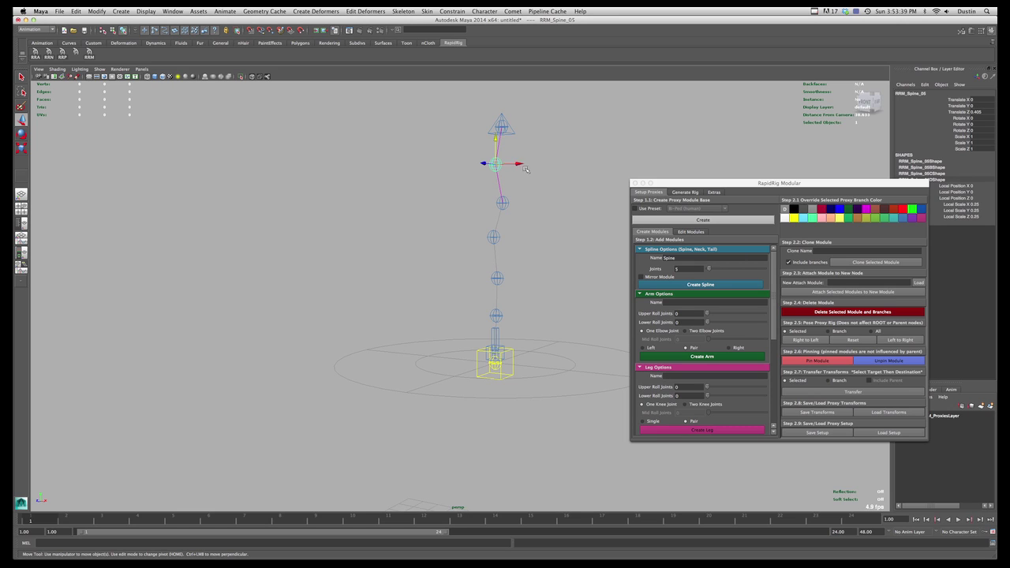
pyautogui.click(491, 128)
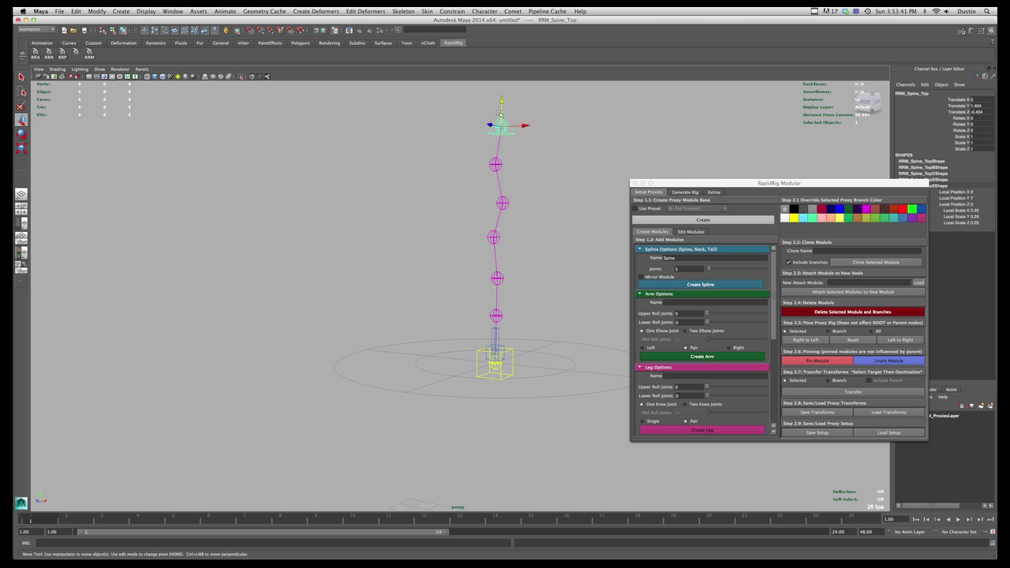
pyautogui.click(498, 333)
pyautogui.moveTo(504, 339)
pyautogui.keyDown('alt'); pyautogui.mouseDown()
pyautogui.moveTo(527, 350)
pyautogui.moveTo(484, 352)
pyautogui.moveTo(510, 341)
pyautogui.mouseUp(); pyautogui.keyUp('alt')
pyautogui.click(553, 282)
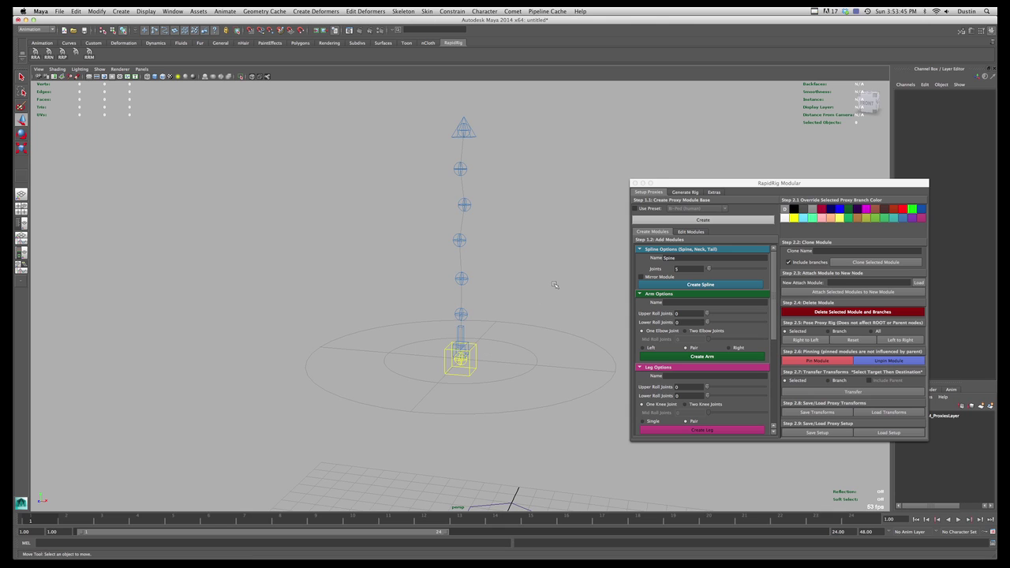
pyautogui.keyDown('alt'); pyautogui.moveTo(477, 265); pyautogui.dragTo(425, 266); pyautogui.keyUp('alt')
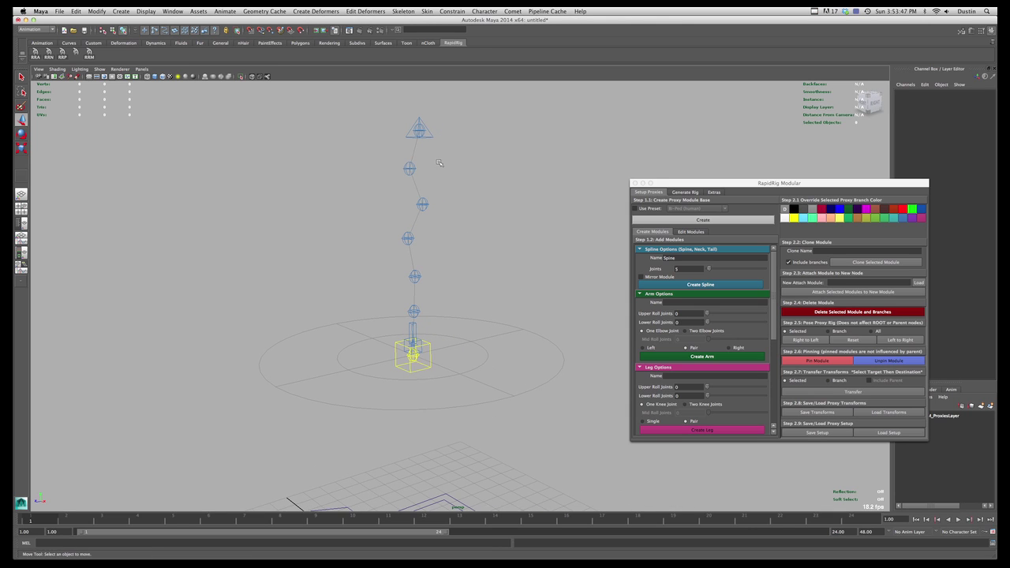
# Step: Select the top spine control as the attachment point and name the new arm module Arm
pyautogui.click(431, 136)
pyautogui.moveTo(476, 195)
pyautogui.keyDown('alt'); pyautogui.mouseDown()
pyautogui.moveTo(451, 198)
pyautogui.moveTo(471, 200)
pyautogui.mouseUp(); pyautogui.keyUp('alt')
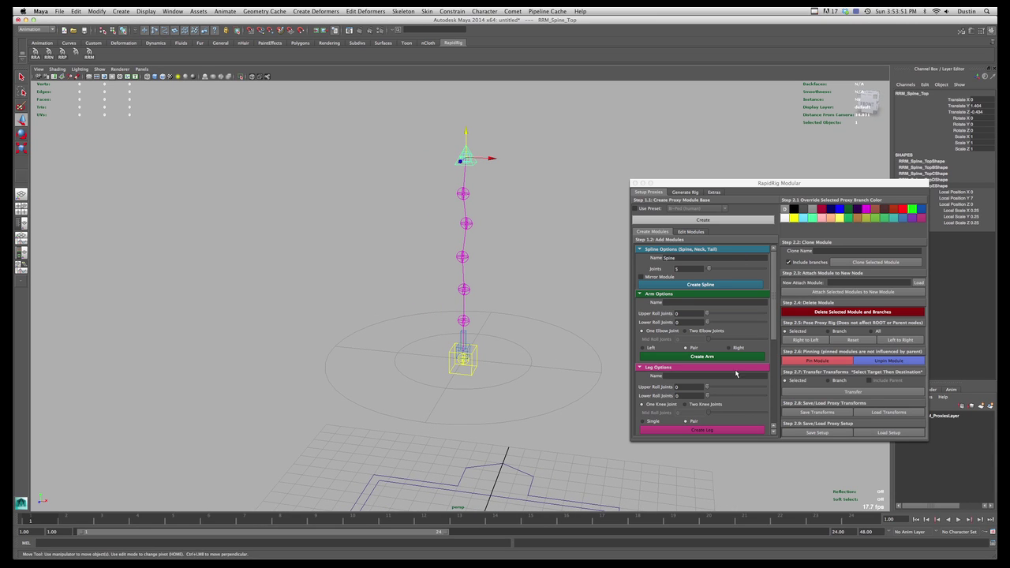
pyautogui.click(724, 303)
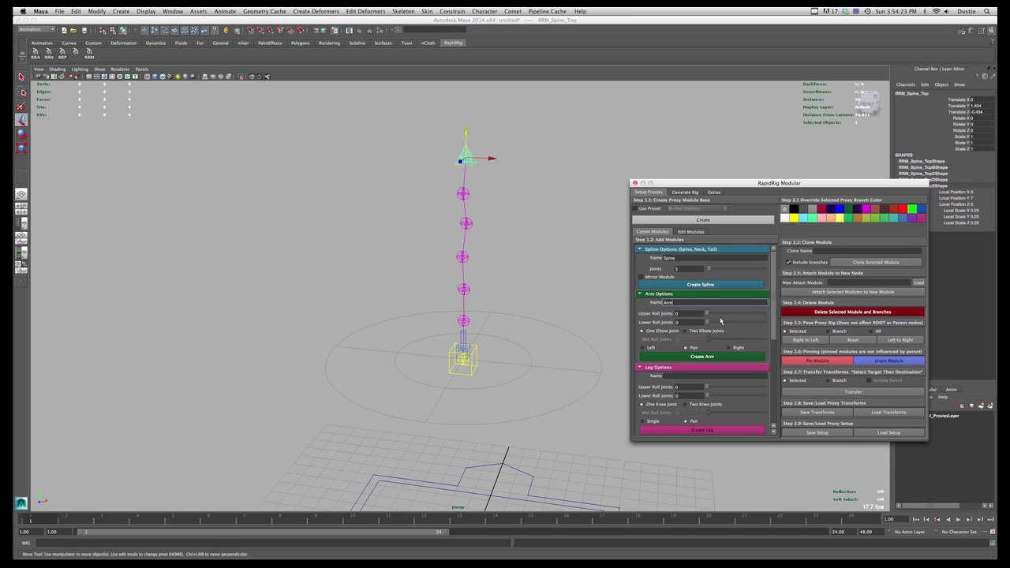
# Step: Set the arm module to 2 upper roll joints, 4 lower roll joints and one elbow joint
pyautogui.click(733, 315)
pyautogui.click(728, 324)
pyautogui.click(738, 325)
pyautogui.moveTo(736, 324)
pyautogui.mouseDown()
pyautogui.moveTo(752, 323)
pyautogui.moveTo(737, 325)
pyautogui.mouseUp()
pyautogui.moveTo(751, 318); pyautogui.dragTo(772, 326)
pyautogui.click(703, 331)
pyautogui.click(667, 332)
# Step: Try creating the Arm pair on the top spine control, and undo its creation
pyautogui.click(701, 357)
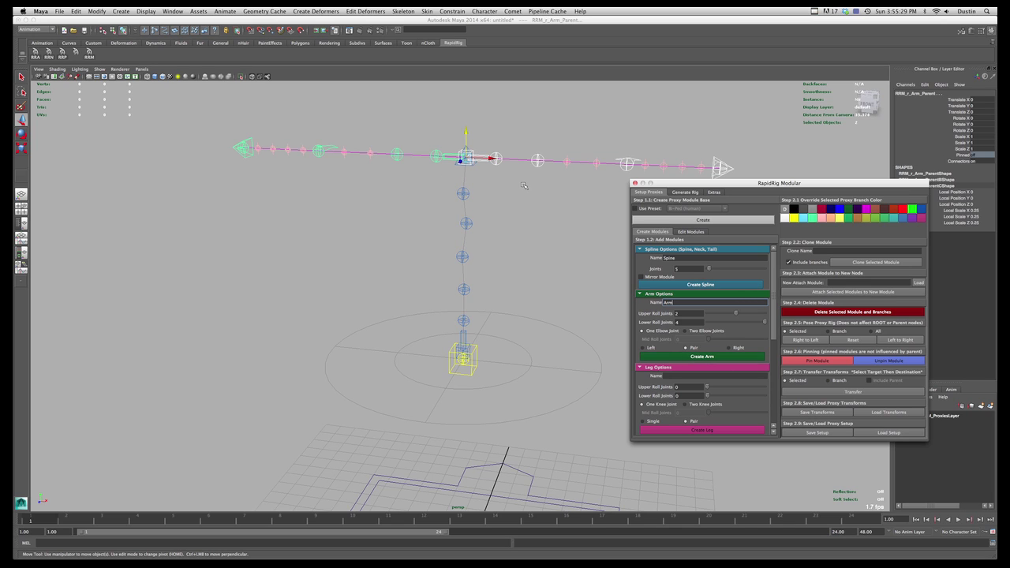
pyautogui.keyDown('alt'); pyautogui.moveTo(546, 185); pyautogui.dragTo(518, 174, button='middle'); pyautogui.keyUp('alt')
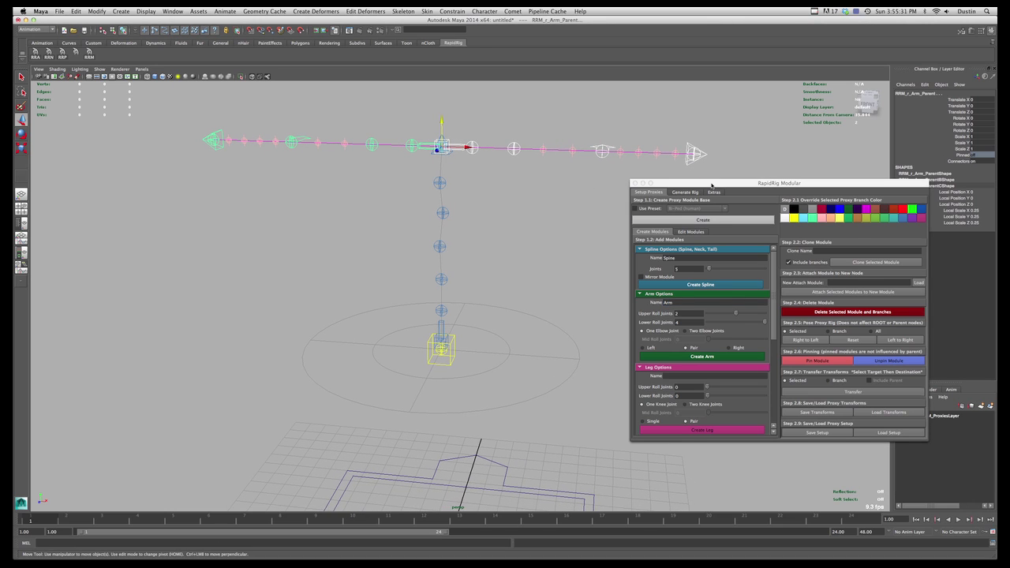
pyautogui.moveTo(713, 186); pyautogui.dragTo(708, 239)
pyautogui.keyDown('alt'); pyautogui.moveTo(557, 200); pyautogui.dragTo(549, 196, button='right'); pyautogui.keyUp('alt')
pyautogui.press('super+z')
pyautogui.click(470, 177)
pyautogui.hotkey('ctrl', 'z')
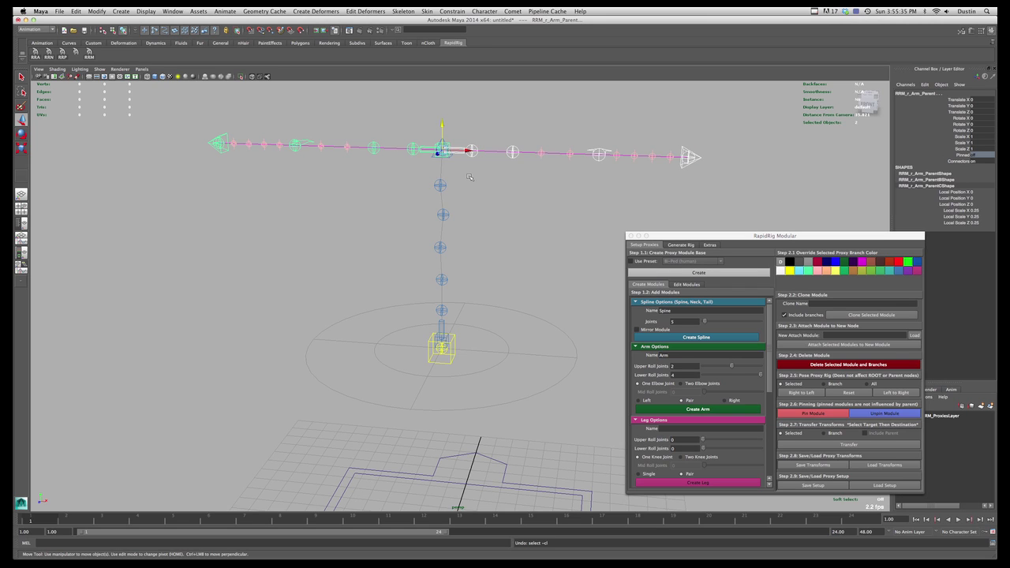
pyautogui.hotkey('ctrl', 'z')
# Step: Select the top spine control and several spine joints in turn to examine the possible attachment points for the arms
pyautogui.click(453, 167)
pyautogui.click(450, 155)
pyautogui.keyDown('alt'); pyautogui.moveTo(463, 151); pyautogui.dragTo(444, 139); pyautogui.keyUp('alt')
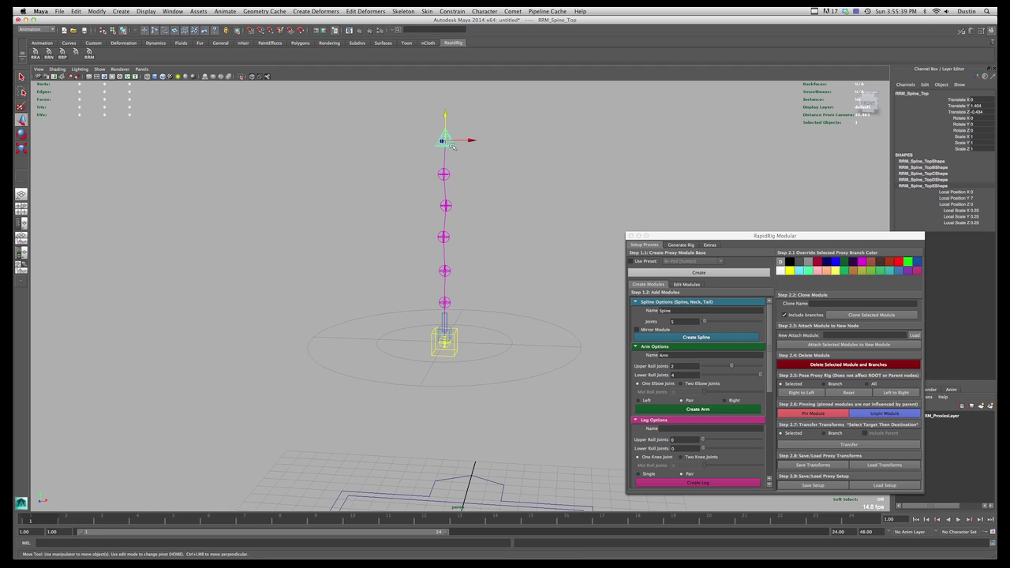
pyautogui.click(444, 173)
pyautogui.click(447, 207)
pyautogui.click(446, 272)
pyautogui.click(447, 303)
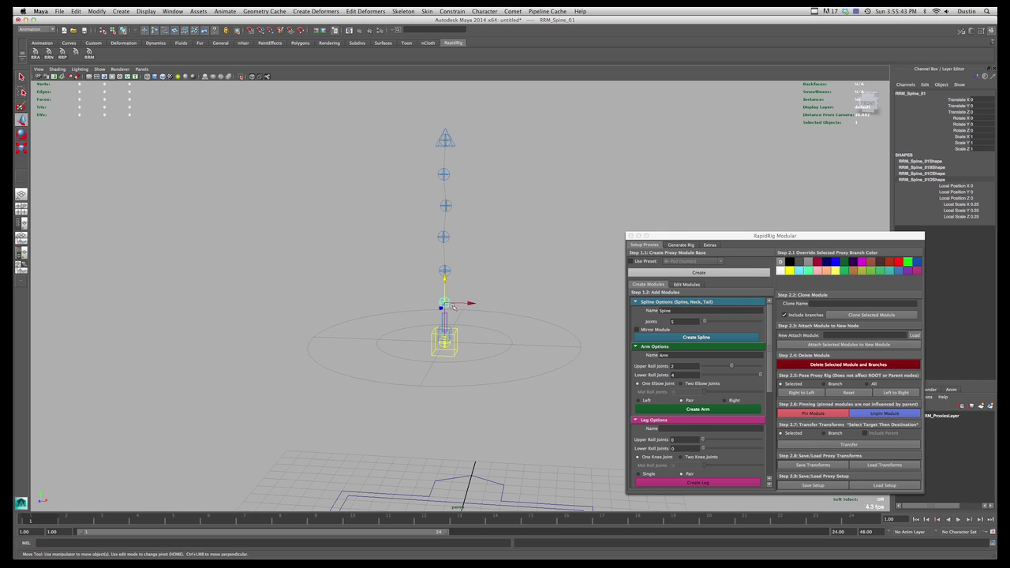
pyautogui.press('q')
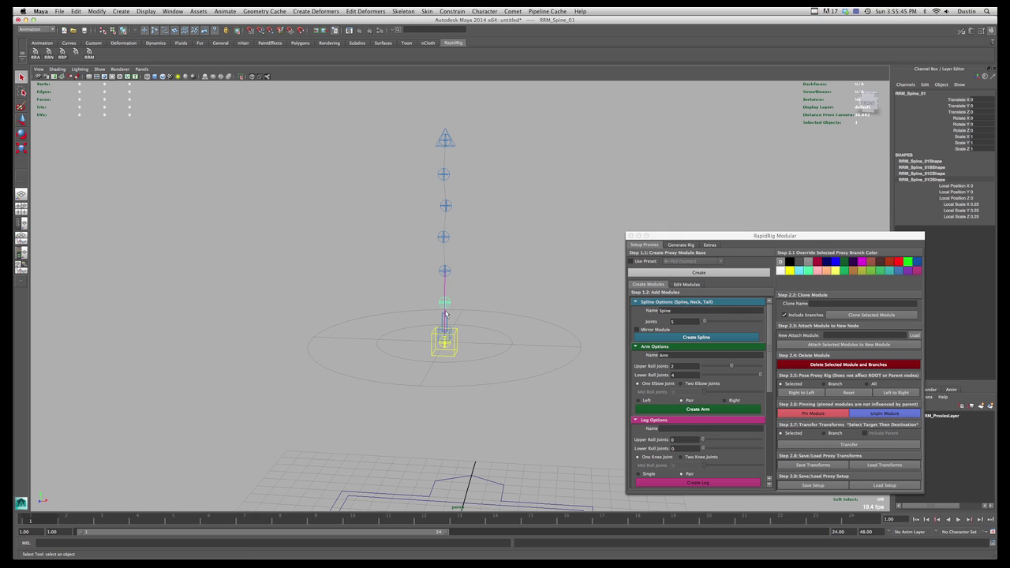
pyautogui.keyDown('alt'); pyautogui.moveTo(450, 315); pyautogui.dragTo(449, 310); pyautogui.keyUp('alt')
# Step: Create the pair of Arm modules attached to the top spine control
pyautogui.click(456, 136)
pyautogui.keyDown('alt'); pyautogui.moveTo(455, 136); pyautogui.dragTo(449, 176); pyautogui.keyUp('alt')
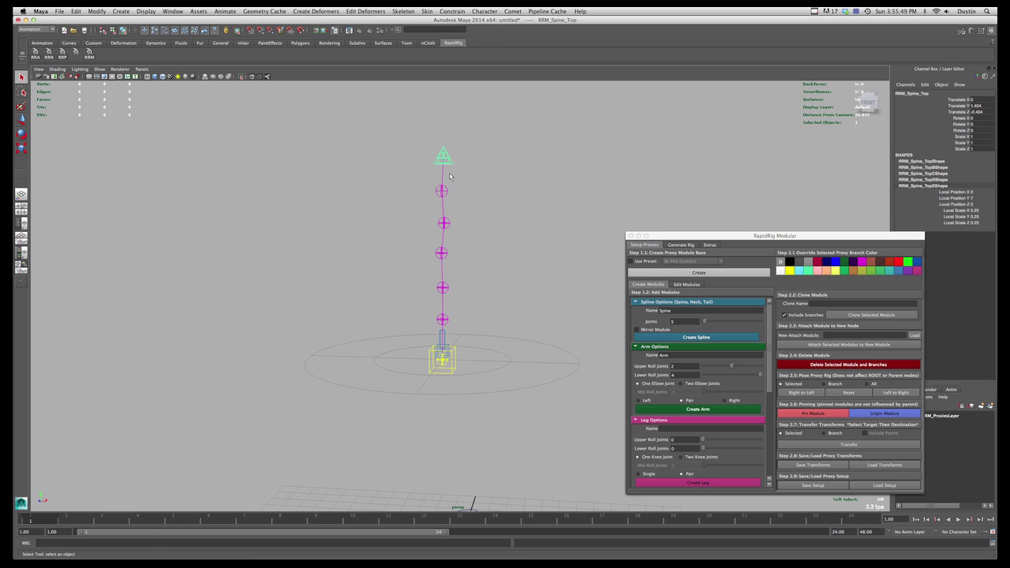
pyautogui.click(705, 410)
pyautogui.keyDown('alt'); pyautogui.moveTo(537, 216); pyautogui.dragTo(491, 197); pyautogui.keyUp('alt')
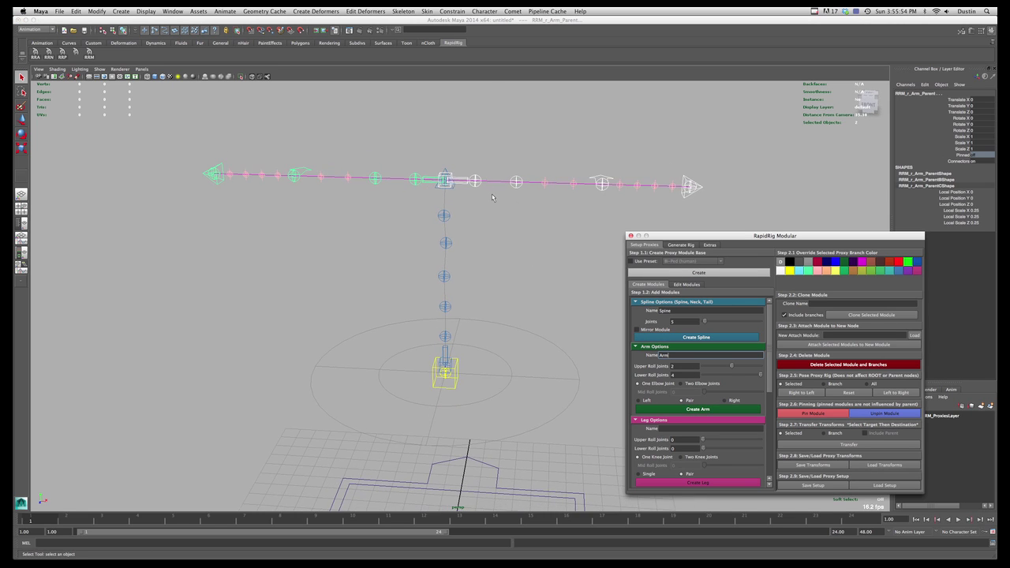
# Step: Check the left and right arm parent controls, try rotating the control where the arms meet the spine, and undo the rotation
pyautogui.click(446, 181)
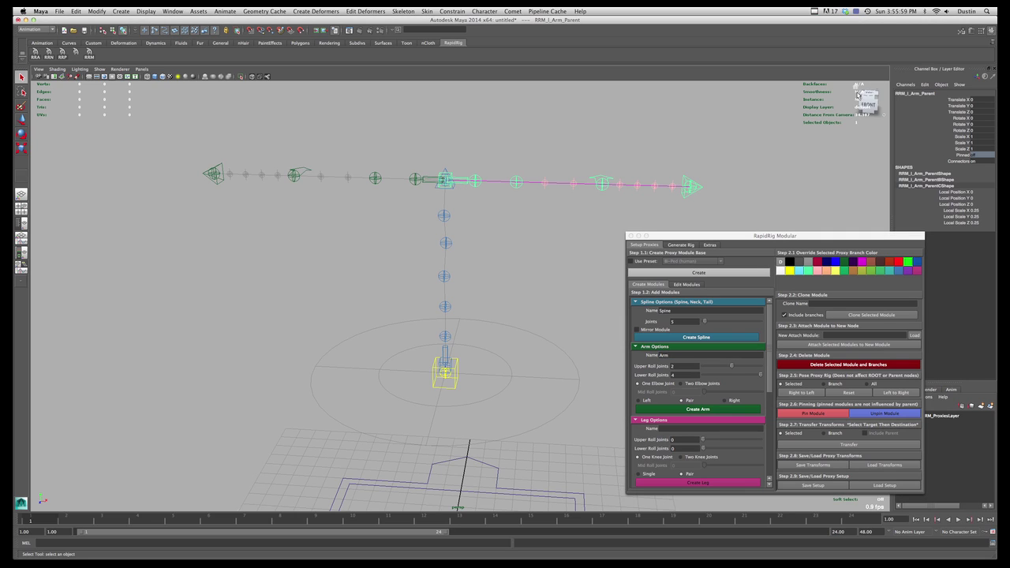
pyautogui.click(431, 184)
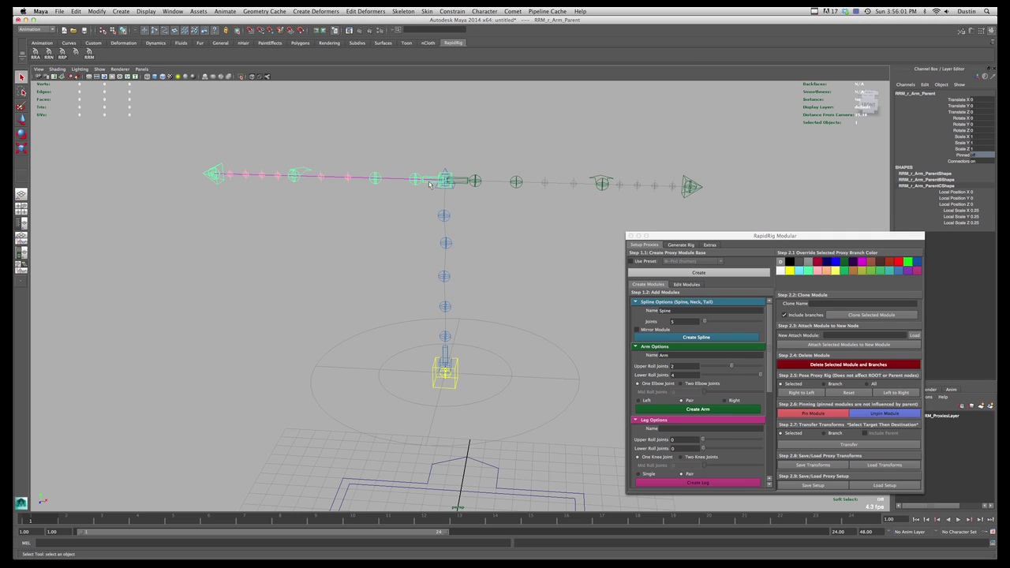
pyautogui.click(490, 202)
pyautogui.keyDown('alt'); pyautogui.moveTo(486, 201); pyautogui.dragTo(462, 205); pyautogui.keyUp('alt')
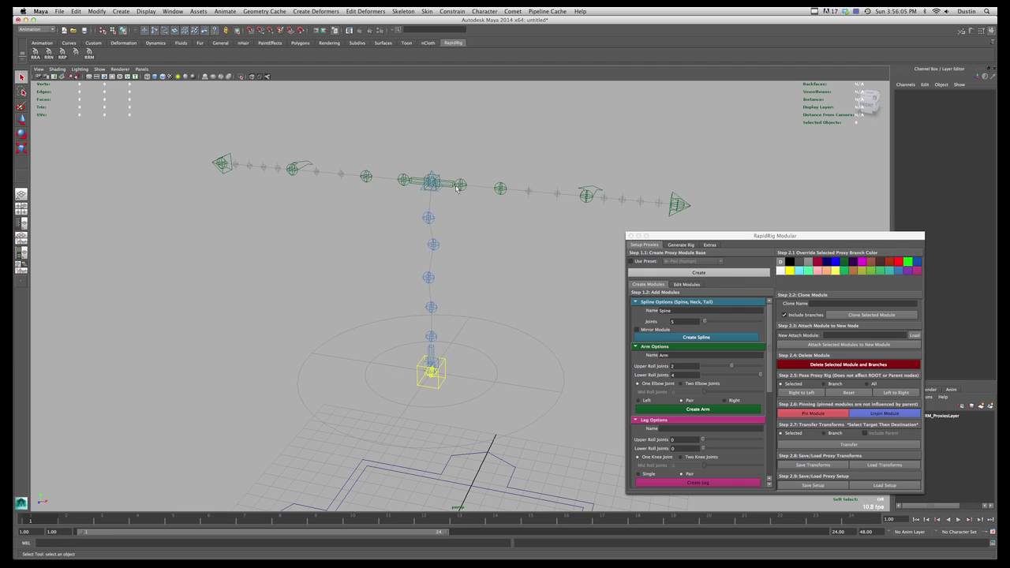
pyautogui.click(431, 183)
pyautogui.press('e')
pyautogui.moveTo(479, 171); pyautogui.dragTo(464, 189)
pyautogui.press('r')
pyautogui.hotkey('ctrl', 'z')
pyautogui.click(519, 216)
pyautogui.keyDown('alt'); pyautogui.moveTo(518, 217); pyautogui.dragTo(485, 218); pyautogui.keyUp('alt')
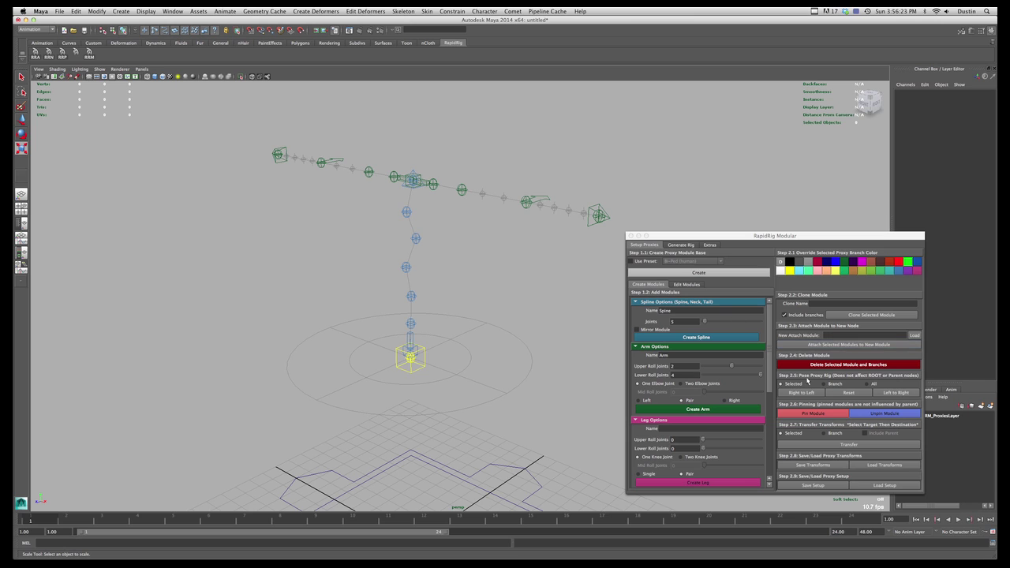
# Step: Inspect the left arm's shoulder and elbow controls, and move the elbow upward to bend the arm
pyautogui.keyDown('alt'); pyautogui.moveTo(497, 257); pyautogui.dragTo(610, 218); pyautogui.keyUp('alt')
pyautogui.click(621, 210)
pyautogui.click(605, 216)
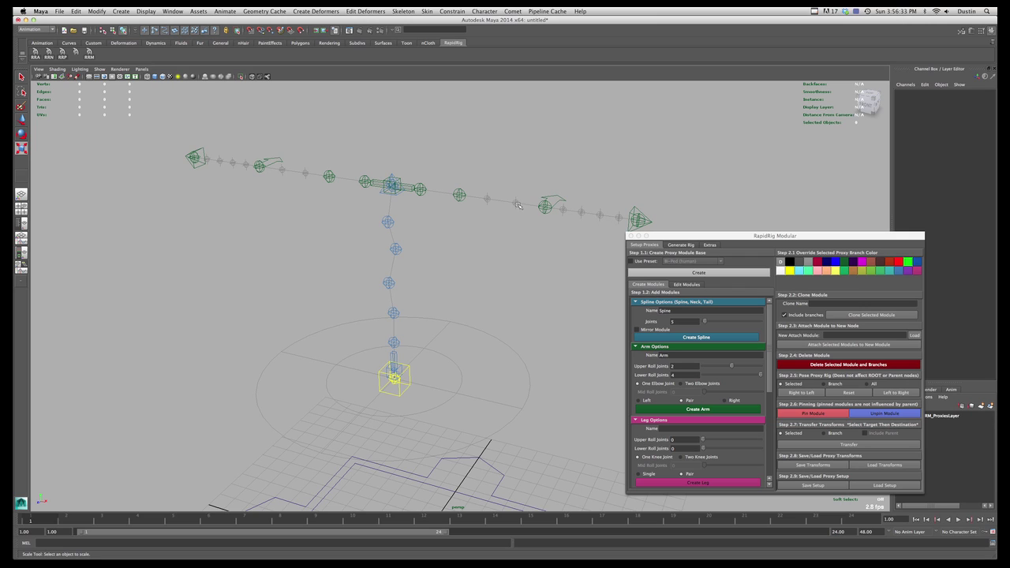
pyautogui.click(547, 206)
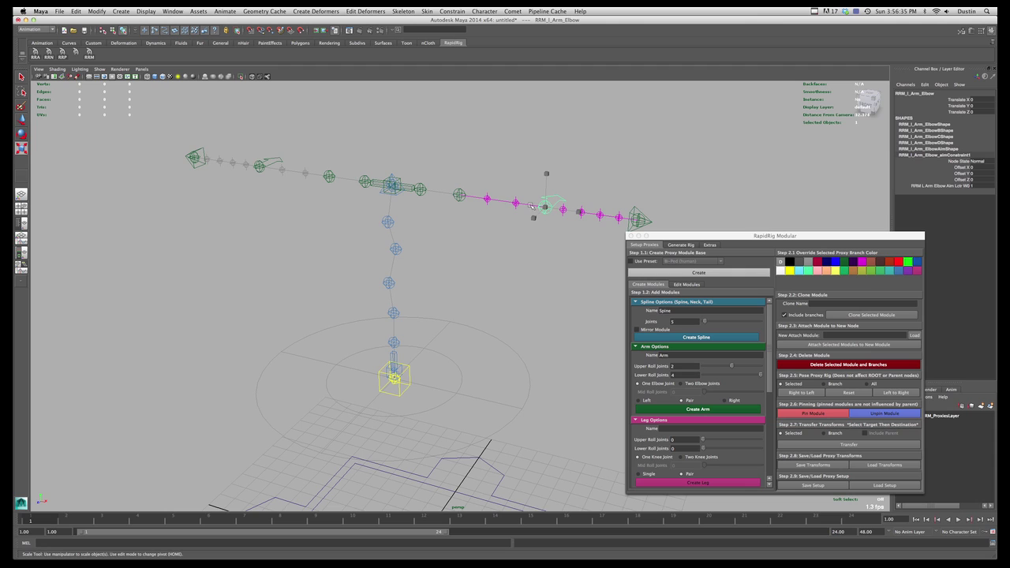
pyautogui.click(449, 200)
pyautogui.click(460, 196)
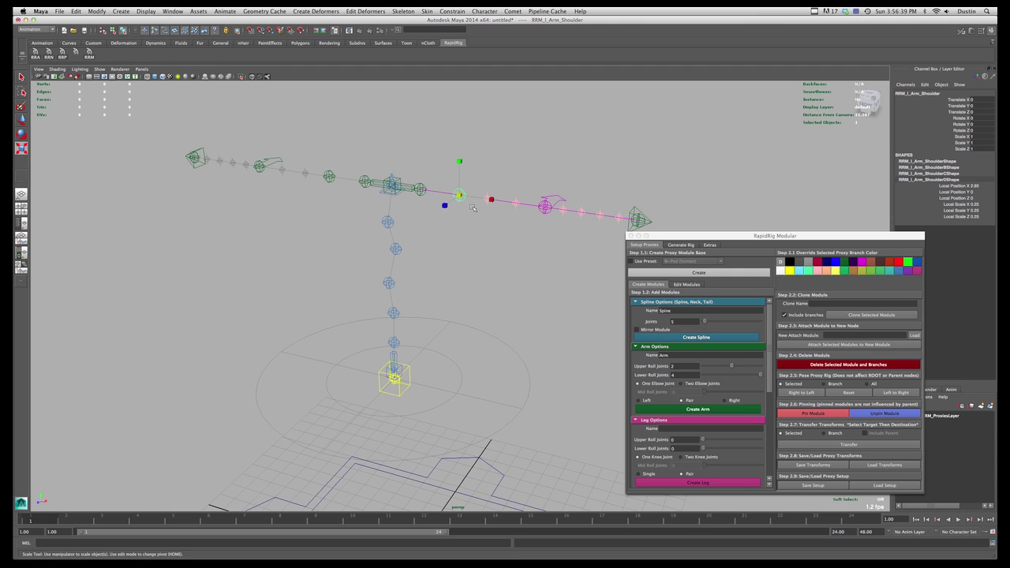
pyautogui.click(547, 207)
pyautogui.keyDown('alt'); pyautogui.moveTo(547, 207); pyautogui.dragTo(497, 191); pyautogui.keyUp('alt')
pyautogui.press('w')
pyautogui.keyDown('alt'); pyautogui.moveTo(483, 256); pyautogui.dragTo(529, 234); pyautogui.keyUp('alt')
# Step: Rotate the left arm's parent control so the whole arm swings downward, and deselect it
pyautogui.click(427, 169)
pyautogui.press('e')
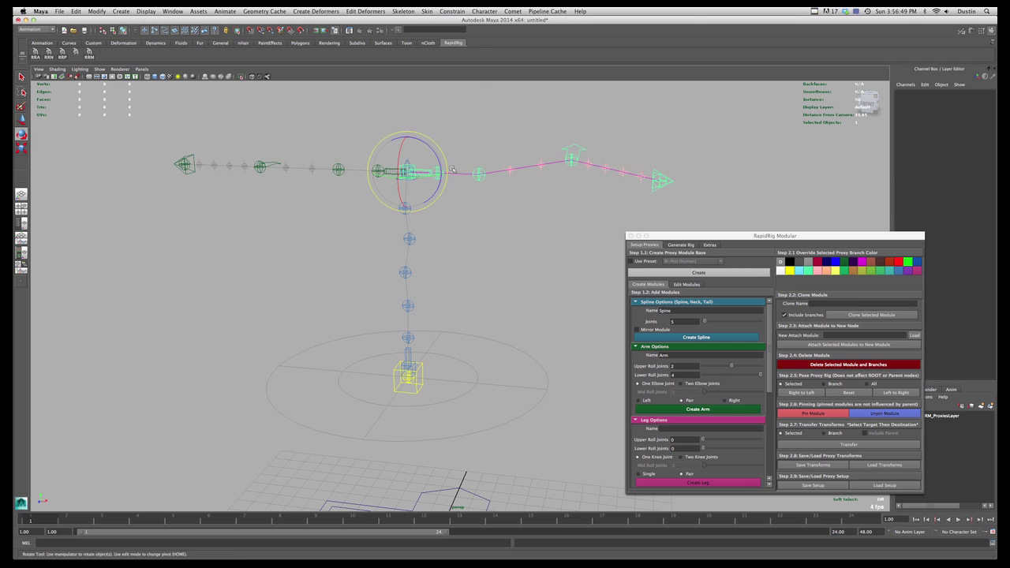
pyautogui.moveTo(439, 156); pyautogui.dragTo(444, 175)
pyautogui.click(519, 153)
pyautogui.keyDown('alt'); pyautogui.moveTo(553, 194); pyautogui.dragTo(492, 236); pyautogui.keyUp('alt')
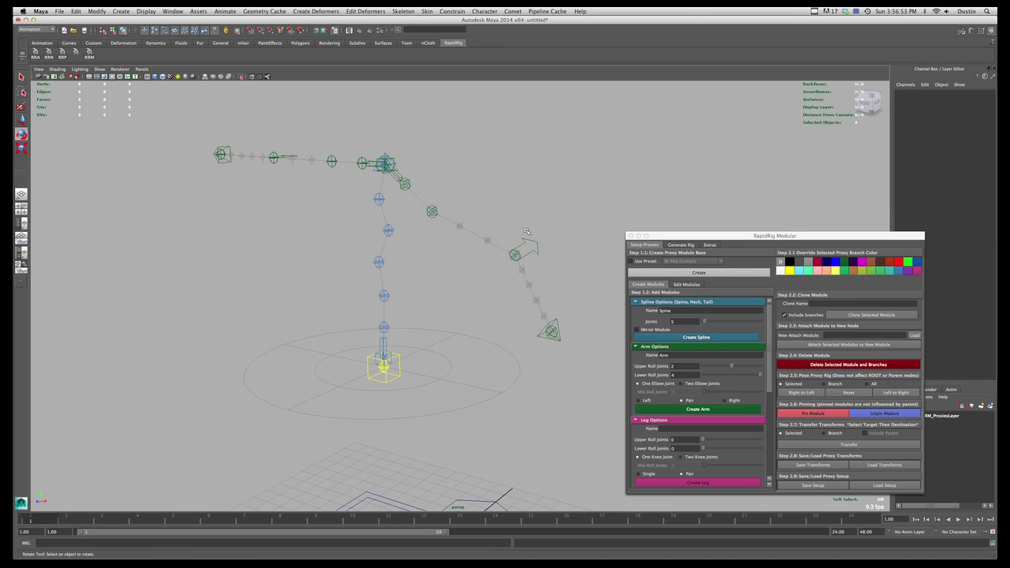
# Step: Inspect the left arm's elbow control with the Move tool active
pyautogui.keyDown('alt'); pyautogui.moveTo(528, 255); pyautogui.dragTo(544, 231); pyautogui.keyUp('alt')
pyautogui.click(544, 238)
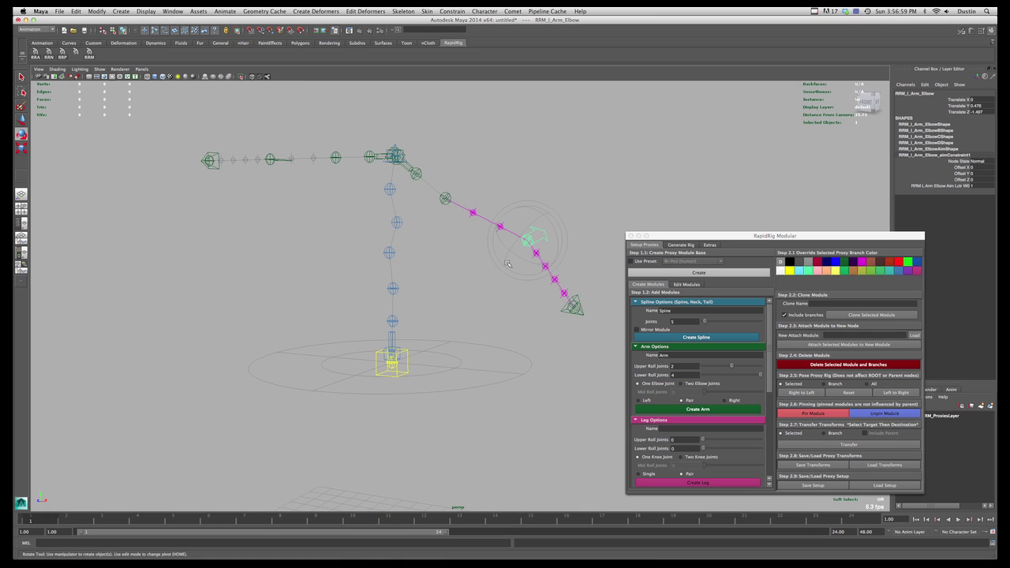
pyautogui.press('w')
pyautogui.keyDown('alt'); pyautogui.moveTo(541, 245); pyautogui.dragTo(506, 201); pyautogui.keyUp('alt')
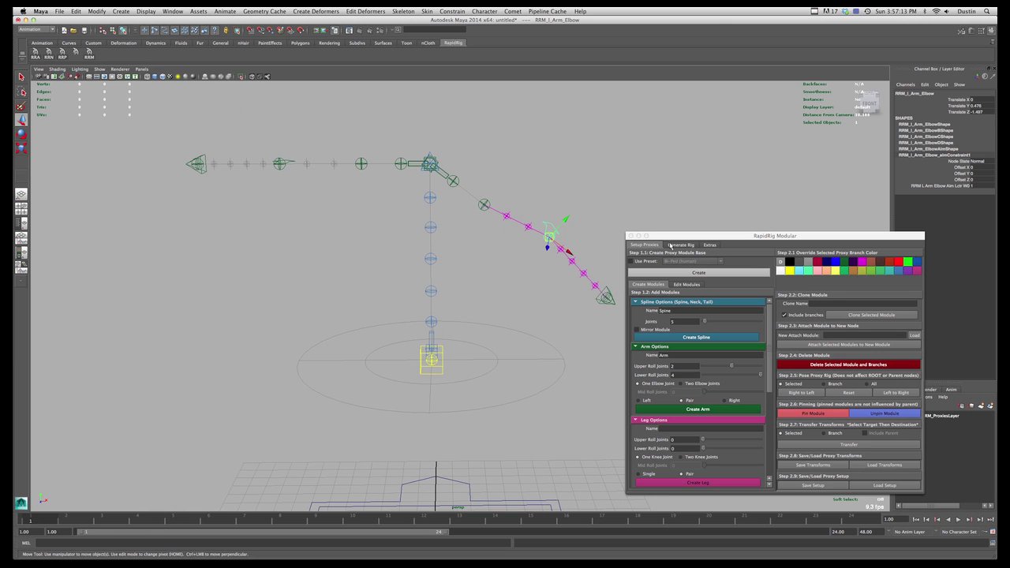
# Step: Configure the leg options with the name Leg, 2 upper and 2 lower roll joints, and two knee joints
pyautogui.scroll(-2, 744, 394)
pyautogui.click(696, 382)
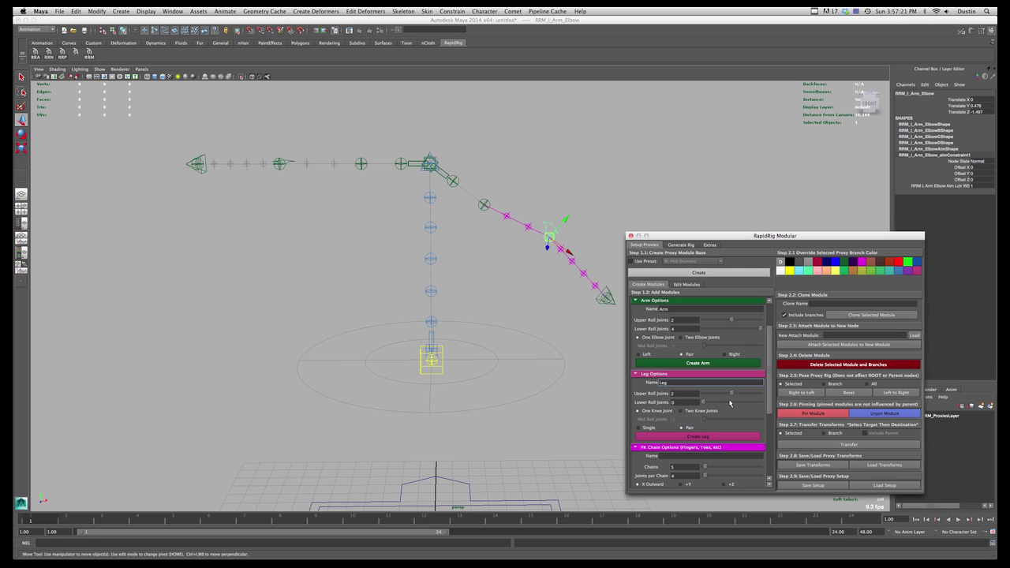
pyautogui.click(706, 412)
pyautogui.keyDown('alt'); pyautogui.moveTo(499, 404); pyautogui.dragTo(453, 354); pyautogui.keyUp('alt')
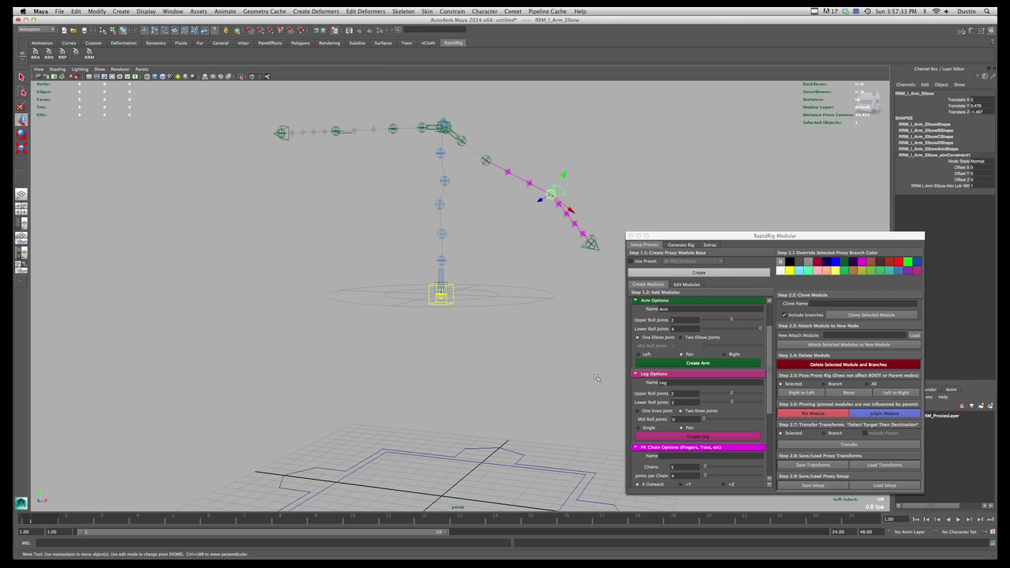
# Step: Try creating the pair of Leg modules with the left arm's elbow control selected as the attachment point
pyautogui.click(614, 191)
pyautogui.click(557, 197)
pyautogui.keyDown('alt'); pyautogui.moveTo(545, 207); pyautogui.dragTo(505, 210); pyautogui.keyUp('alt')
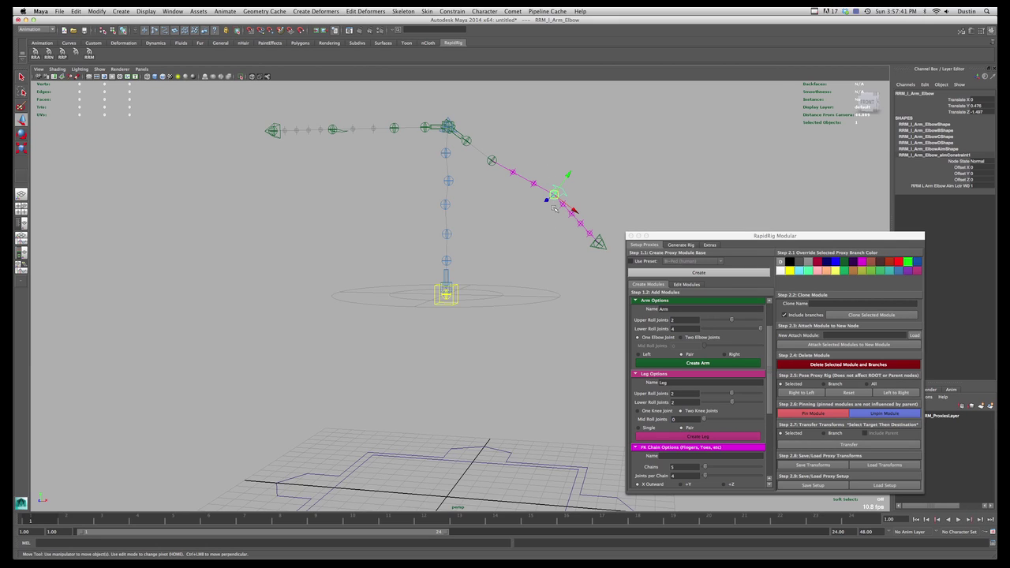
pyautogui.click(333, 130)
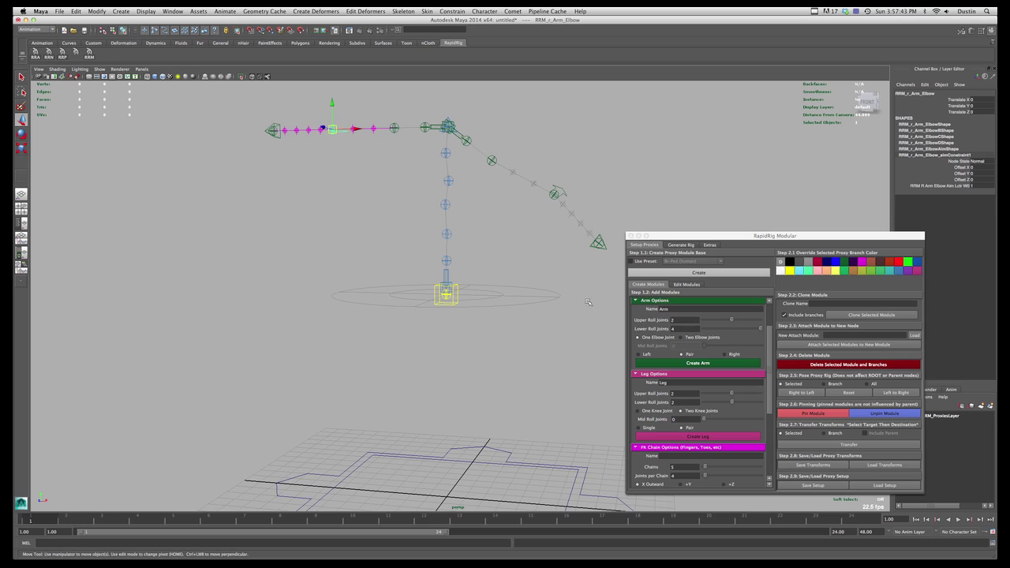
pyautogui.click(554, 196)
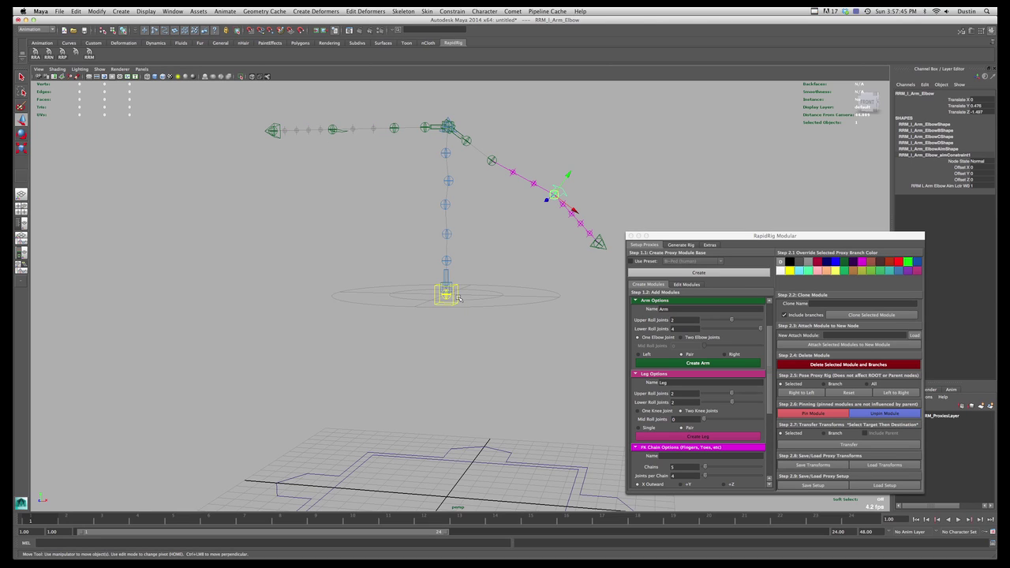
pyautogui.click(715, 435)
pyautogui.moveTo(491, 271)
pyautogui.keyDown('alt'); pyautogui.mouseDown()
pyautogui.moveTo(450, 273)
pyautogui.moveTo(503, 273)
pyautogui.mouseUp(); pyautogui.keyUp('alt')
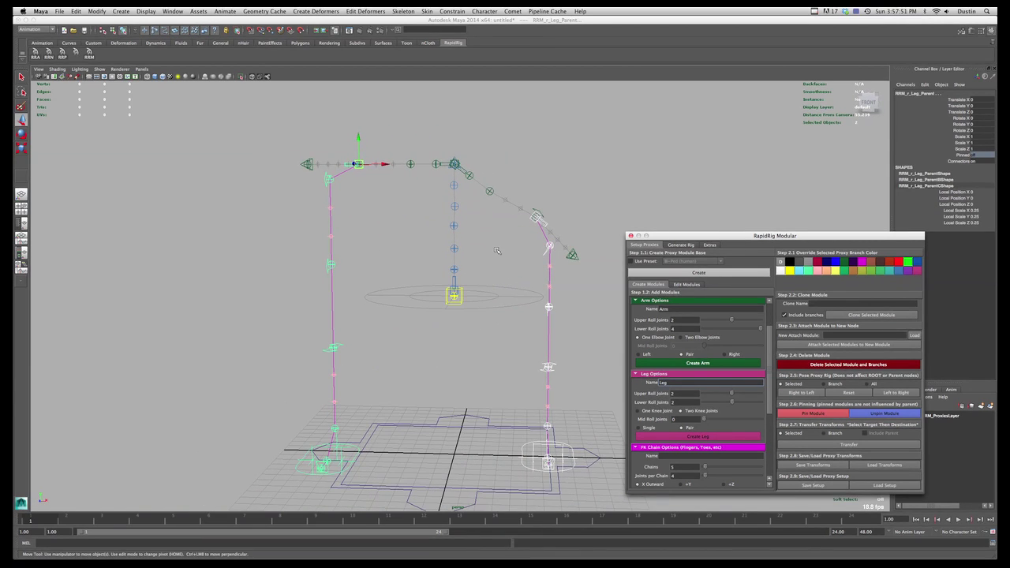
pyautogui.keyDown('alt'); pyautogui.moveTo(437, 198); pyautogui.dragTo(494, 250, button='right'); pyautogui.keyUp('alt')
pyautogui.keyDown('alt'); pyautogui.moveTo(497, 250); pyautogui.dragTo(464, 251); pyautogui.keyUp('alt')
pyautogui.click(475, 252)
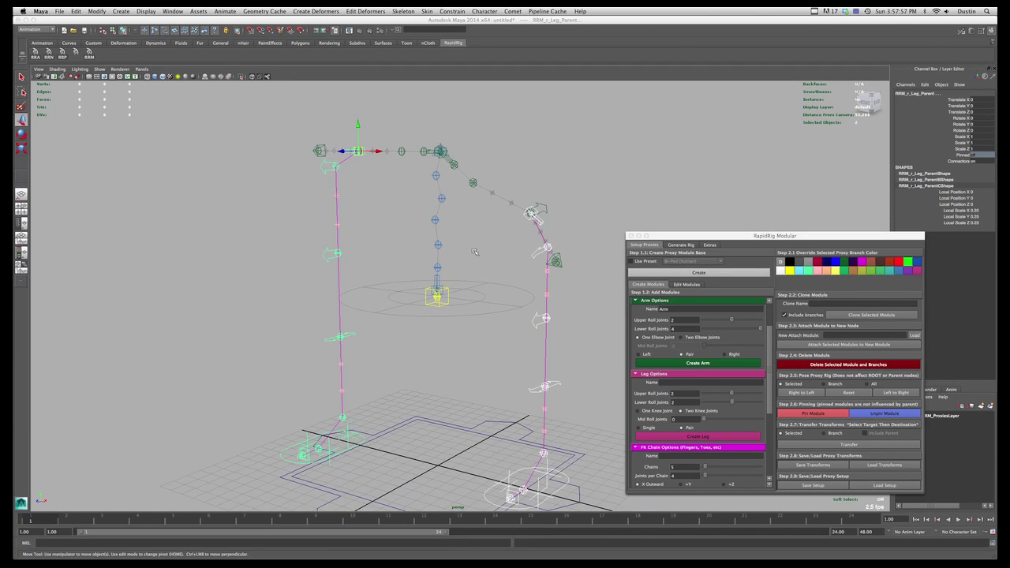
# Step: Undo the creation of the leg modules attached to the arm elbows
pyautogui.press('super+z')
pyautogui.press('super+z')
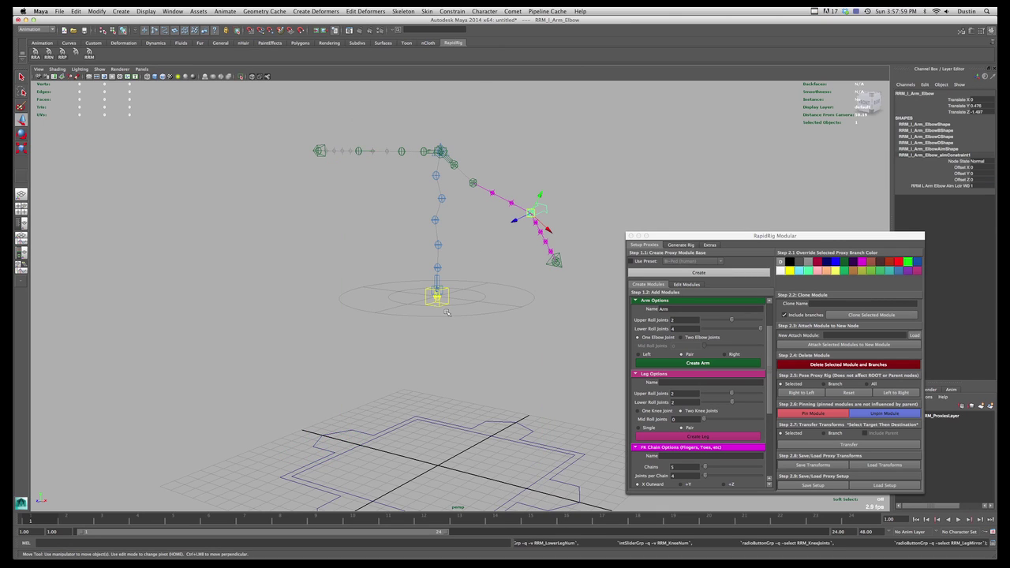
pyautogui.press('super+z')
pyautogui.press('super+z')
pyautogui.press('super+z')
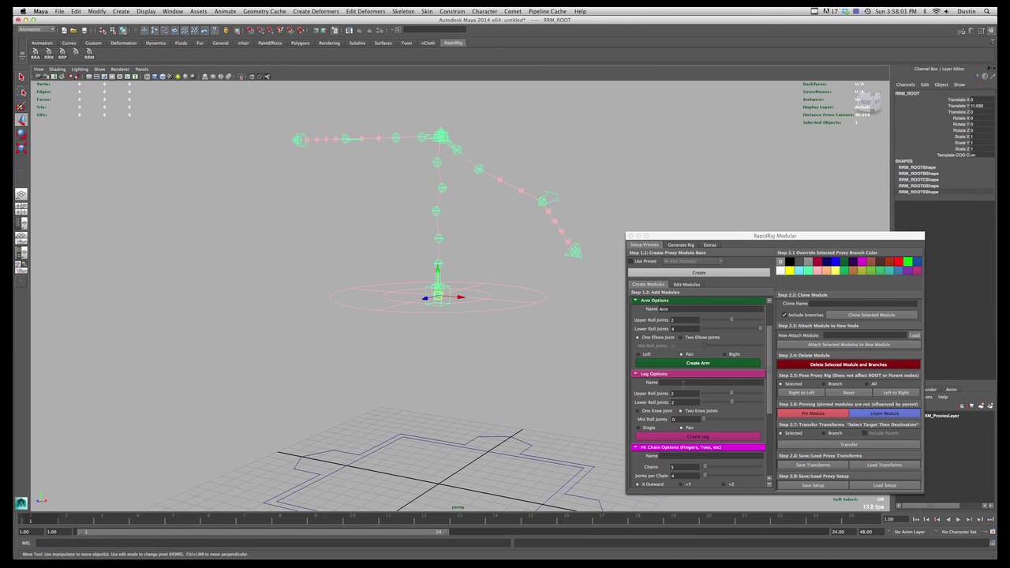
# Step: Create the pair of leg modules named Leg attached to the root control
pyautogui.click(685, 382)
pyautogui.click(689, 438)
pyautogui.keyDown('alt'); pyautogui.moveTo(455, 334); pyautogui.dragTo(520, 447); pyautogui.keyUp('alt')
# Step: Examine the left leg's ground, second knee, ankle and toe controls
pyautogui.keyDown('alt'); pyautogui.moveTo(509, 410); pyautogui.dragTo(476, 395); pyautogui.keyUp('alt')
pyautogui.click(493, 414)
pyautogui.keyDown('alt'); pyautogui.moveTo(477, 395); pyautogui.dragTo(480, 395, button='right'); pyautogui.keyUp('alt')
pyautogui.press('q')
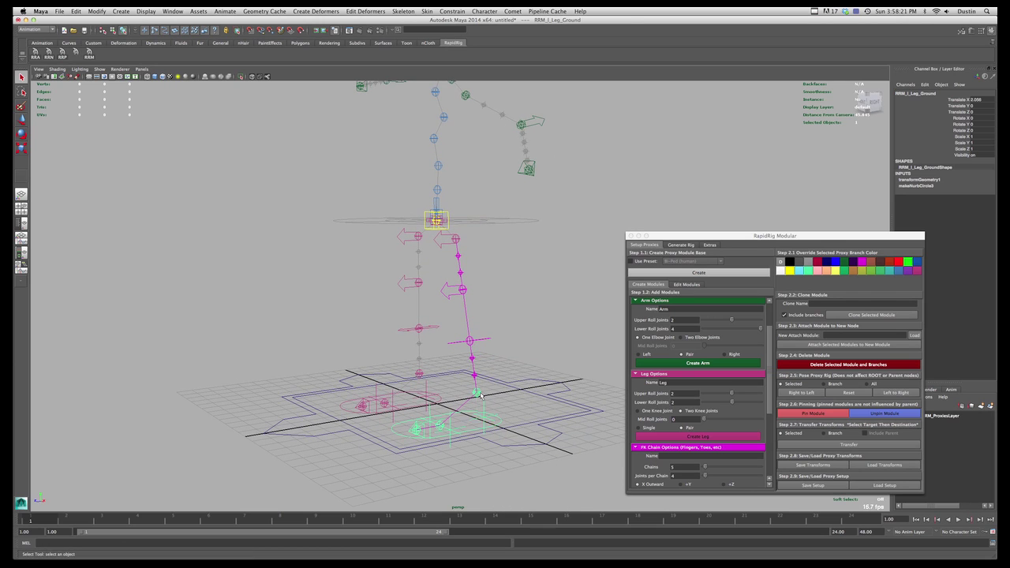
pyautogui.click(482, 345)
pyautogui.keyDown('alt'); pyautogui.moveTo(482, 345); pyautogui.dragTo(477, 351); pyautogui.keyUp('alt')
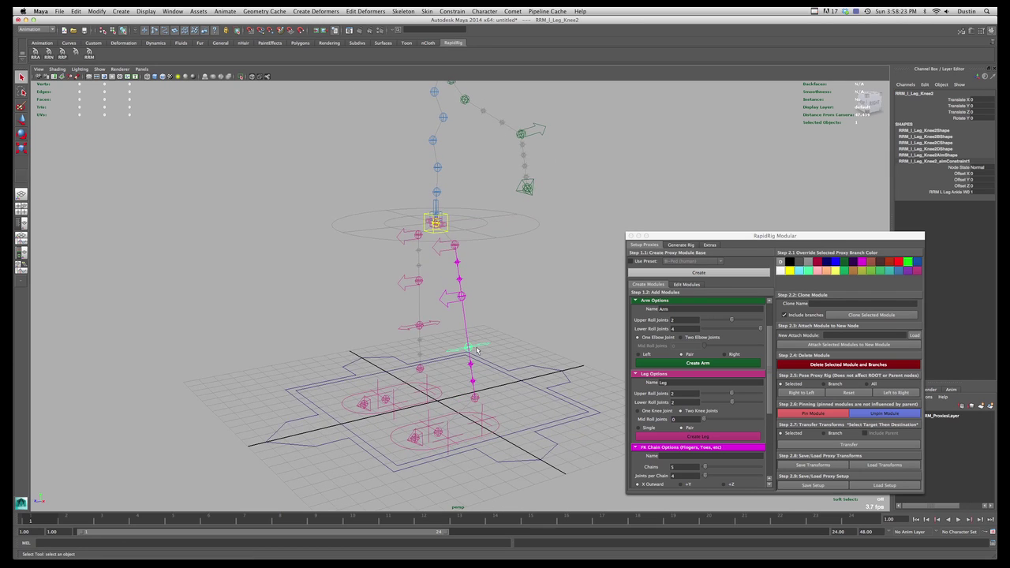
pyautogui.click(455, 246)
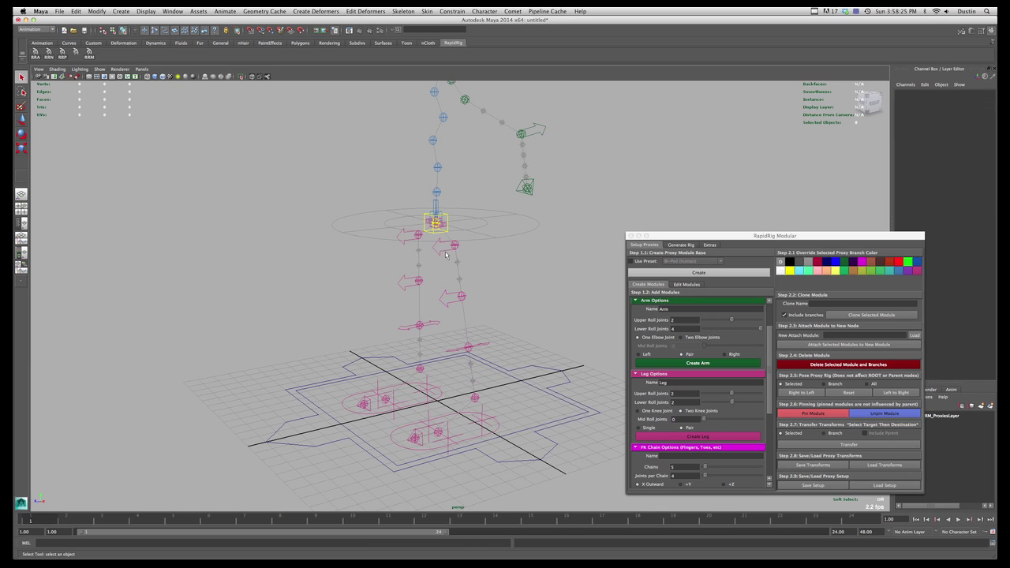
pyautogui.click(477, 400)
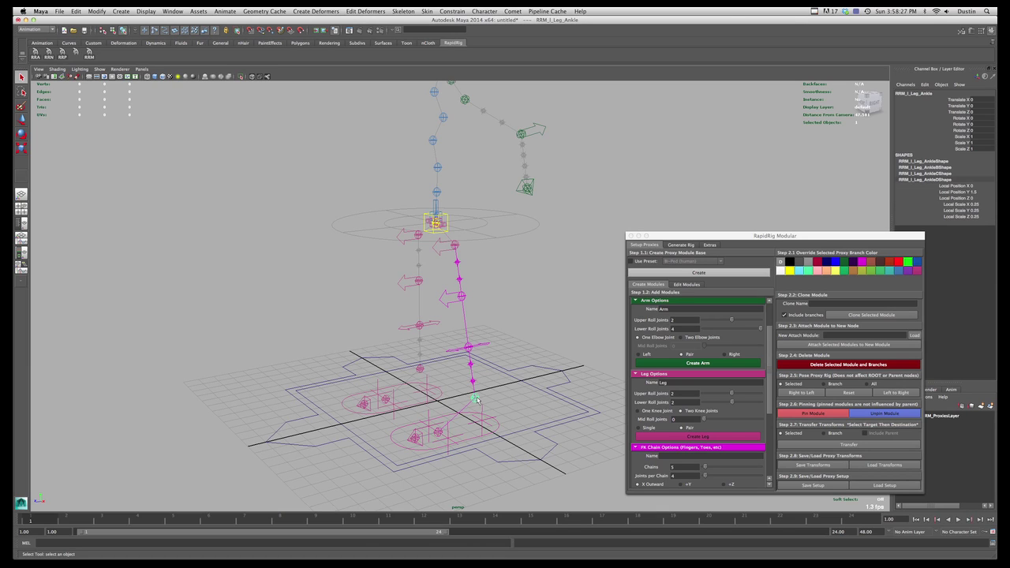
pyautogui.click(417, 438)
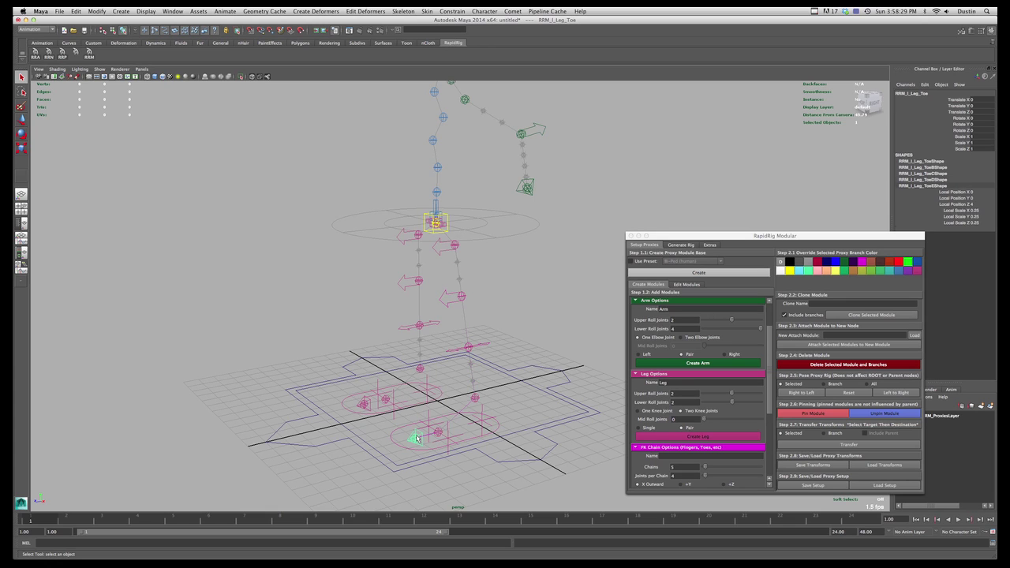
pyautogui.keyDown('alt'); pyautogui.moveTo(469, 449); pyautogui.dragTo(501, 424); pyautogui.keyUp('alt')
# Step: Try moving the left leg's ground control, and undo the move
pyautogui.click(473, 431)
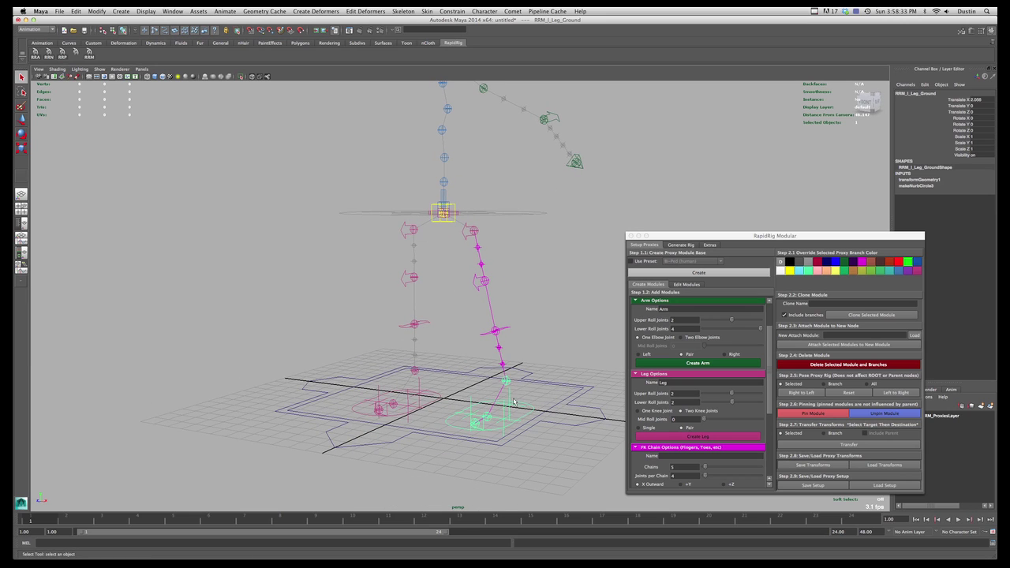
pyautogui.press('w')
pyautogui.moveTo(508, 329); pyautogui.dragTo(507, 341)
pyautogui.press('z')
pyautogui.keyDown('alt'); pyautogui.moveTo(496, 411); pyautogui.dragTo(507, 429); pyautogui.keyUp('alt')
pyautogui.press('z')
pyautogui.press('q')
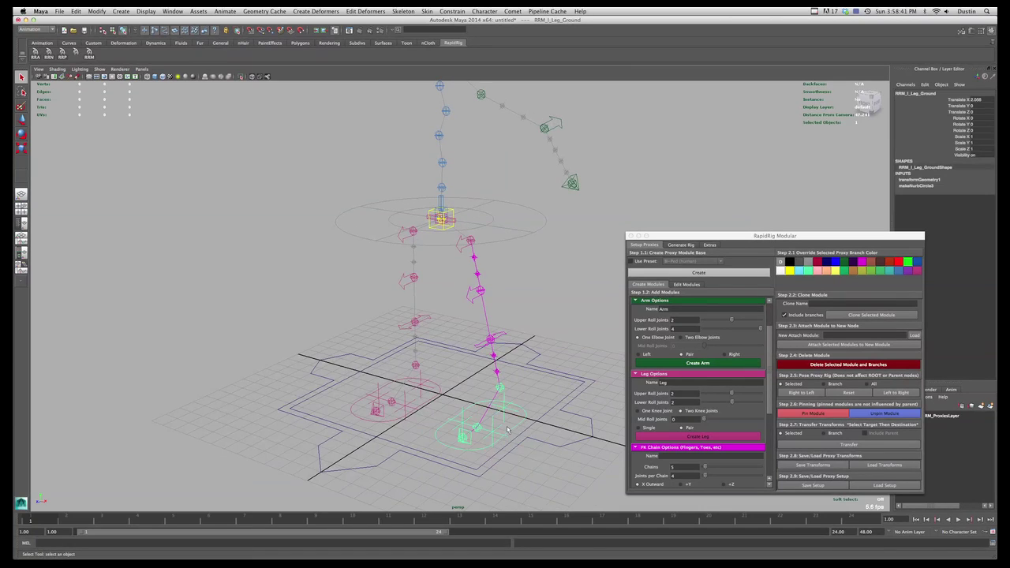
# Step: Inspect the pivot controls around the left foot, including the heel pivot
pyautogui.click(498, 435)
pyautogui.keyDown('alt'); pyautogui.moveTo(462, 399); pyautogui.dragTo(486, 408); pyautogui.keyUp('alt')
pyautogui.press('w')
pyautogui.moveTo(523, 402); pyautogui.dragTo(452, 365)
pyautogui.click(478, 397)
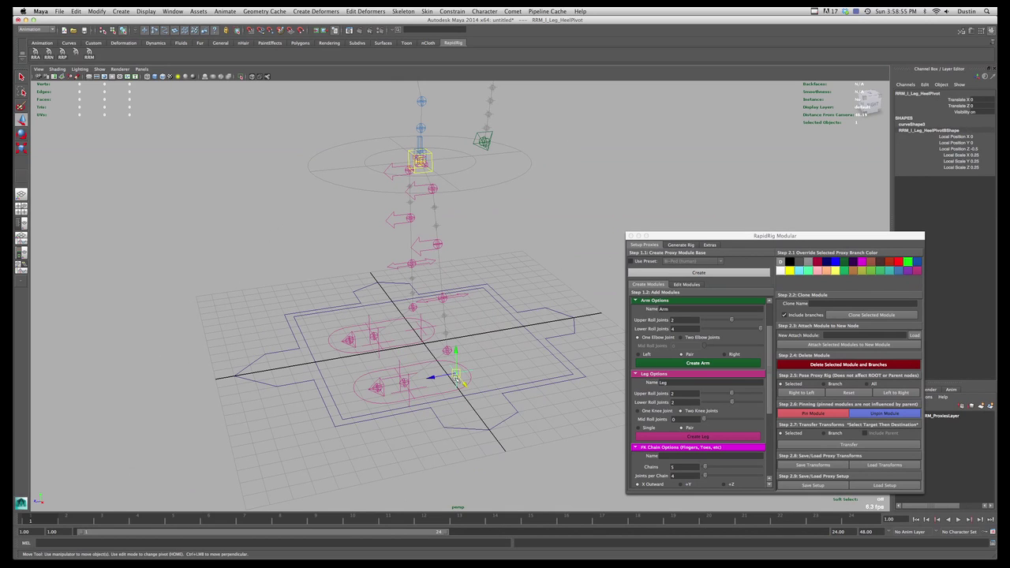
# Step: Try scaling the left leg's ground control, and undo the scaling
pyautogui.keyDown('alt'); pyautogui.moveTo(466, 389); pyautogui.dragTo(490, 401); pyautogui.keyUp('alt')
pyautogui.click(490, 399)
pyautogui.press('r')
pyautogui.moveTo(409, 404); pyautogui.dragTo(458, 361)
pyautogui.press('super+z')
pyautogui.keyDown('alt'); pyautogui.moveTo(464, 298); pyautogui.dragTo(449, 255); pyautogui.keyUp('alt')
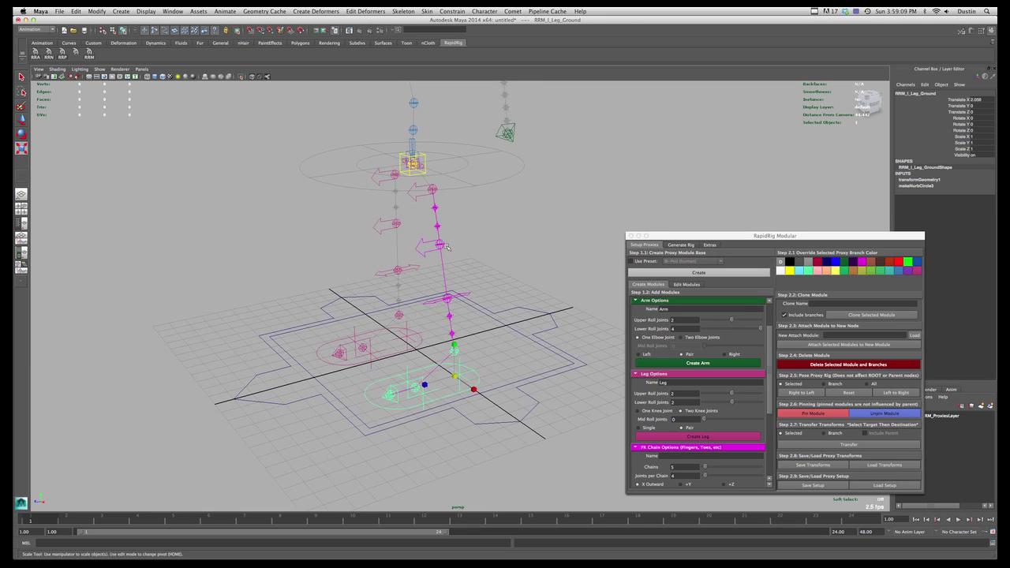
# Step: Move the left leg's first knee forward and its second knee about 0.4 units down and 0.8 back
pyautogui.click(445, 247)
pyautogui.keyDown('alt'); pyautogui.moveTo(443, 270); pyautogui.dragTo(398, 249); pyautogui.keyUp('alt')
pyautogui.press('w')
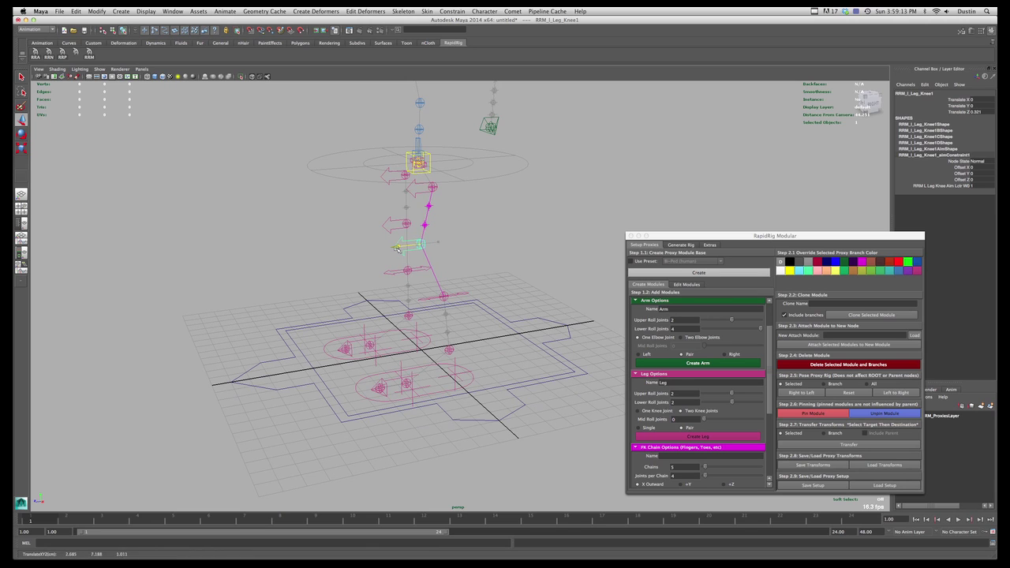
pyautogui.click(430, 298)
pyautogui.keyDown('alt'); pyautogui.moveTo(431, 300); pyautogui.dragTo(432, 274); pyautogui.keyUp('alt')
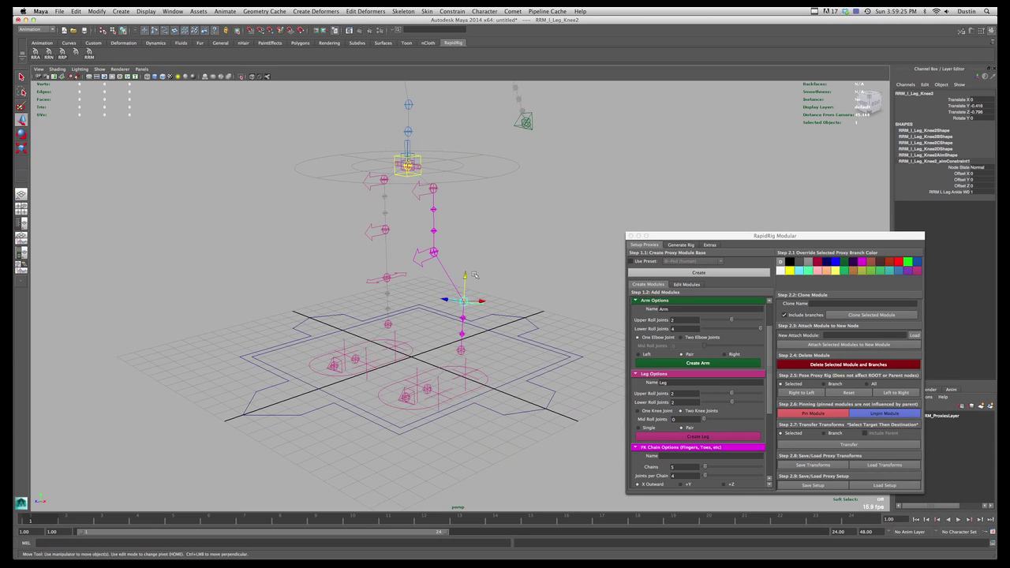
pyautogui.keyDown('alt'); pyautogui.moveTo(466, 278); pyautogui.dragTo(524, 279); pyautogui.keyUp('alt')
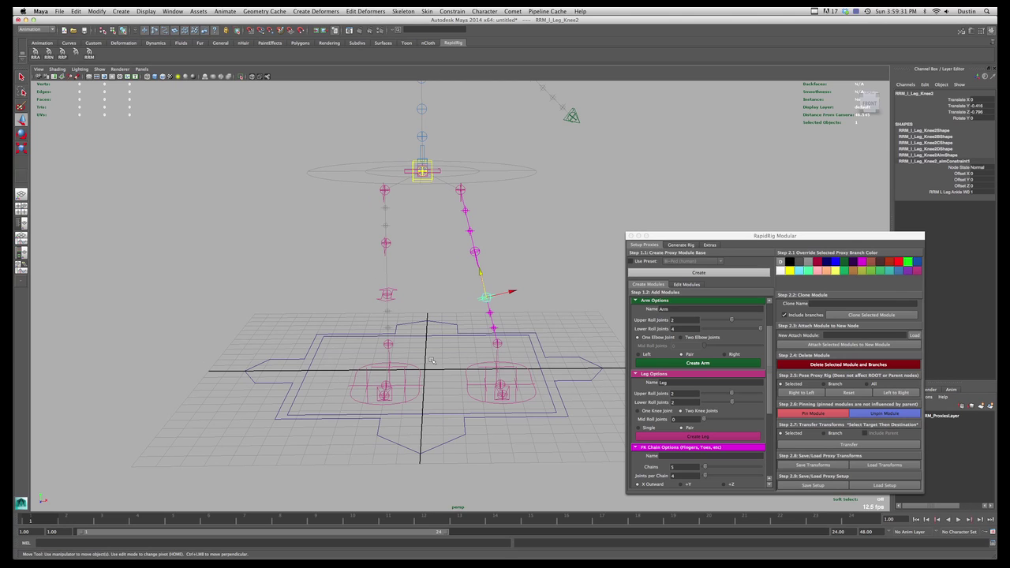
# Step: Clear the selection, name the FK chain module Finger, and set it to 4 chains
pyautogui.keyDown('alt'); pyautogui.moveTo(357, 318); pyautogui.dragTo(474, 328); pyautogui.keyUp('alt')
pyautogui.keyDown('alt'); pyautogui.moveTo(474, 329); pyautogui.dragTo(516, 271, button='right'); pyautogui.keyUp('alt')
pyautogui.keyDown('alt'); pyautogui.moveTo(440, 235); pyautogui.dragTo(458, 272, button='middle'); pyautogui.keyUp('alt')
pyautogui.scroll(-3, 732, 393)
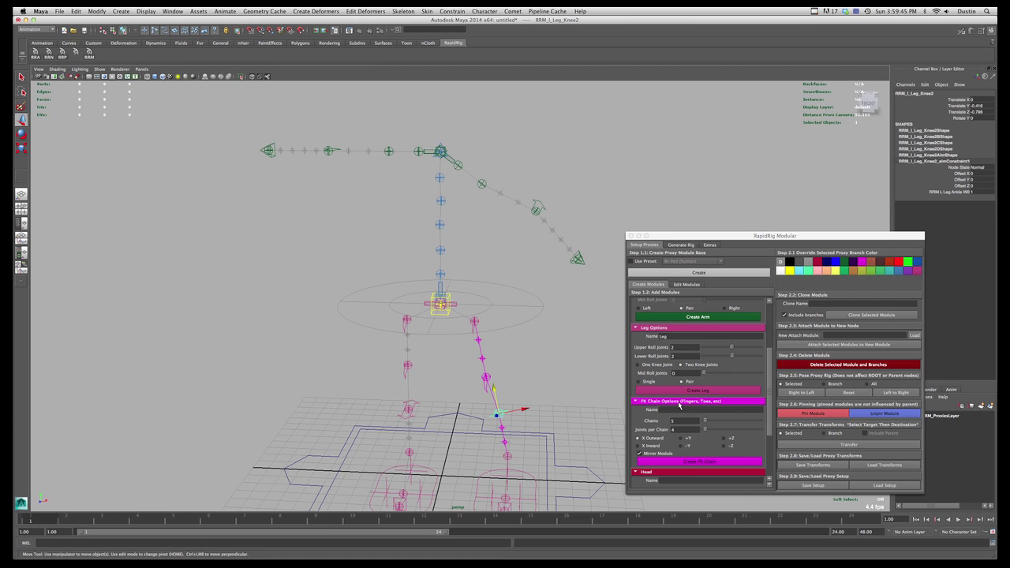
pyautogui.click(534, 219)
pyautogui.keyDown('alt'); pyautogui.moveTo(534, 219); pyautogui.dragTo(505, 263); pyautogui.keyUp('alt')
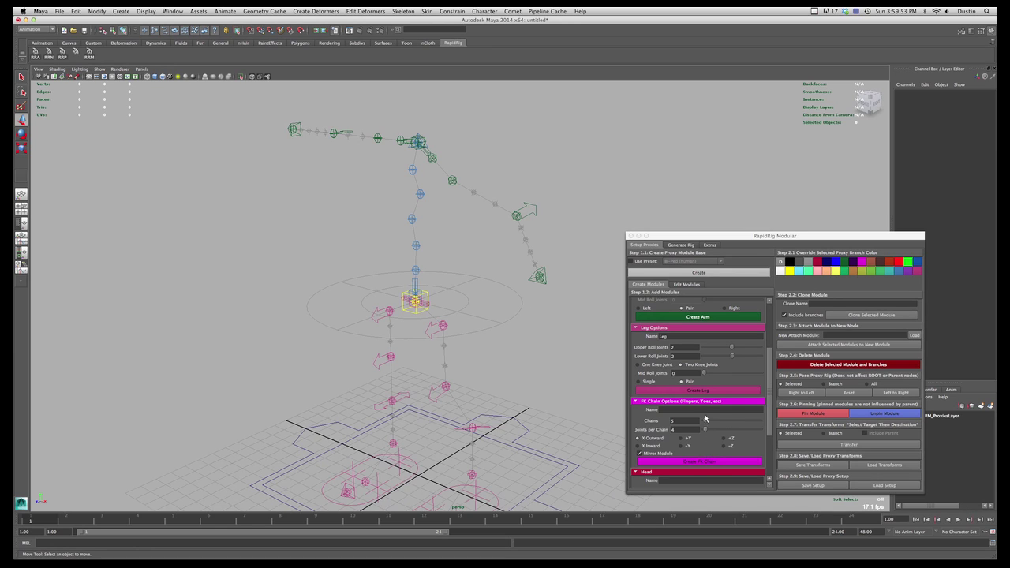
pyautogui.click(708, 410)
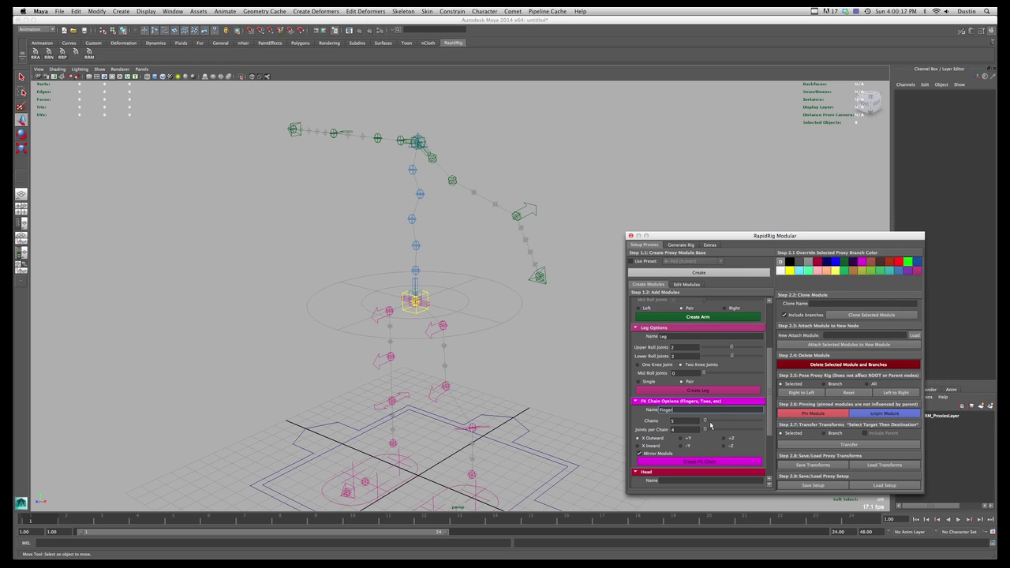
pyautogui.press('Tab')
pyautogui.keyDown('alt'); pyautogui.moveTo(534, 380); pyautogui.dragTo(513, 379); pyautogui.keyUp('alt')
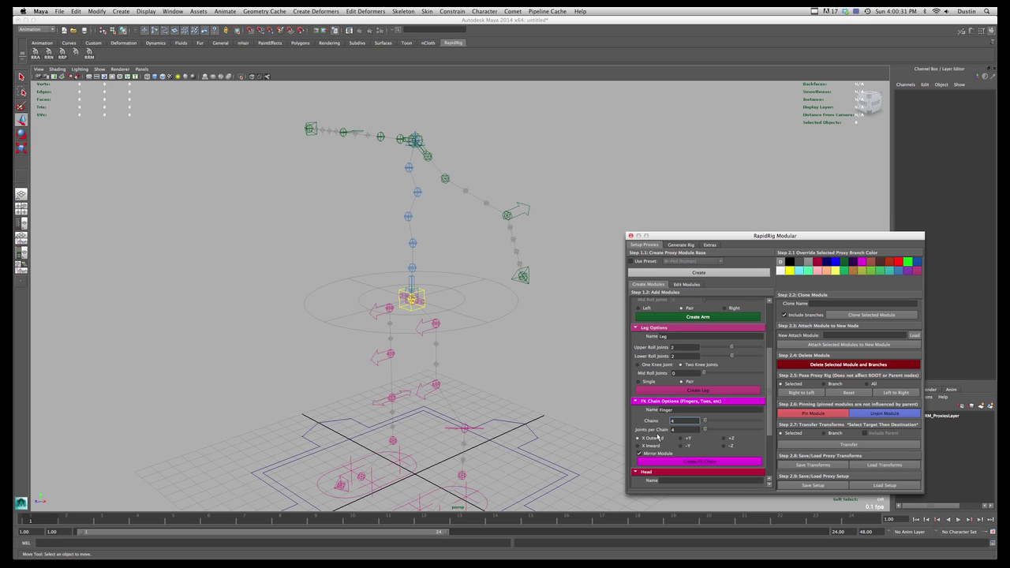
pyautogui.keyDown('alt'); pyautogui.moveTo(549, 400); pyautogui.dragTo(600, 404); pyautogui.keyUp('alt')
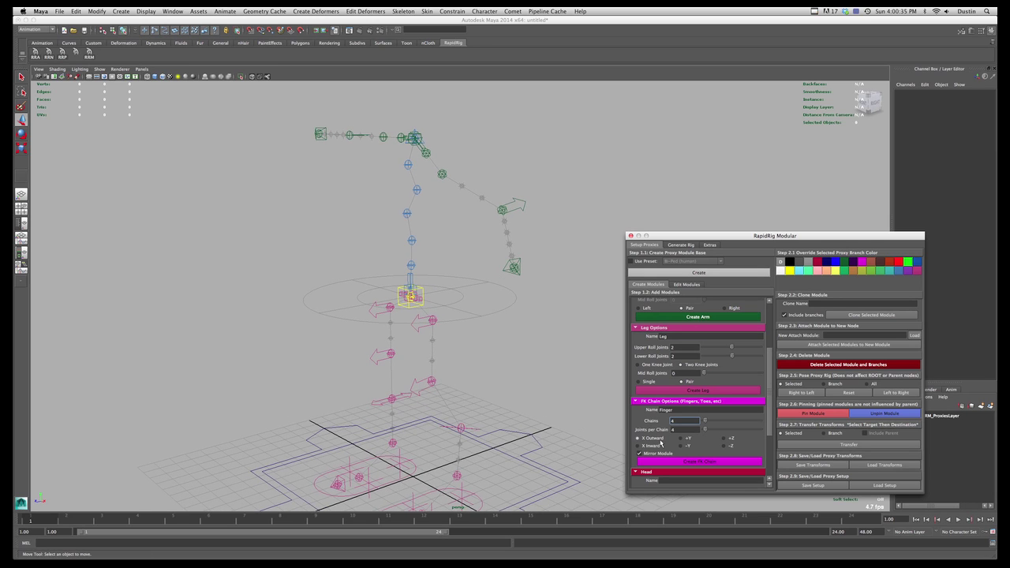
pyautogui.scroll(-1, 716, 440)
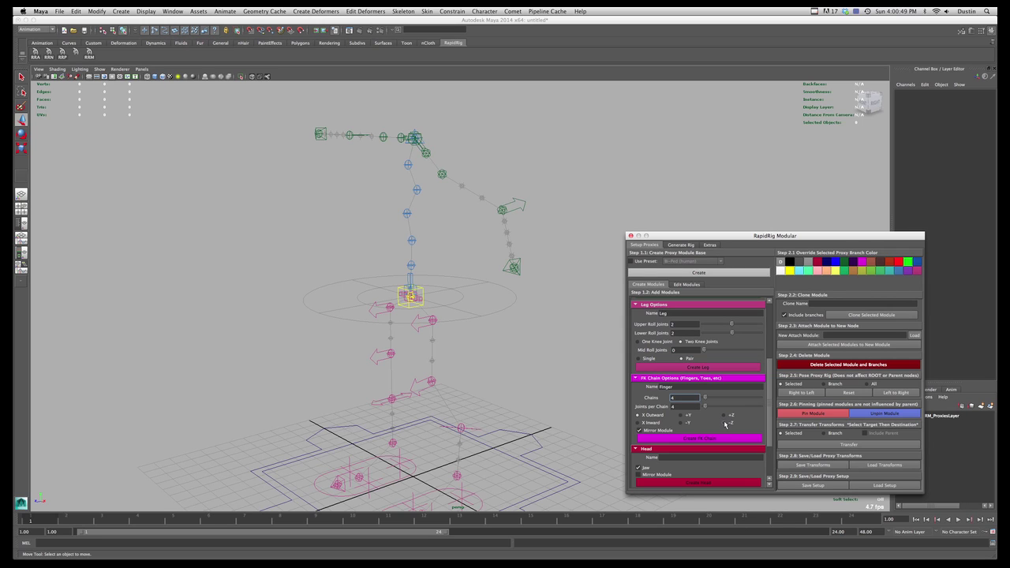
# Step: Create the mirrored Finger FK chains attached to the left arm's wrist control, and move the RapidRig Modular window aside
pyautogui.click(520, 274)
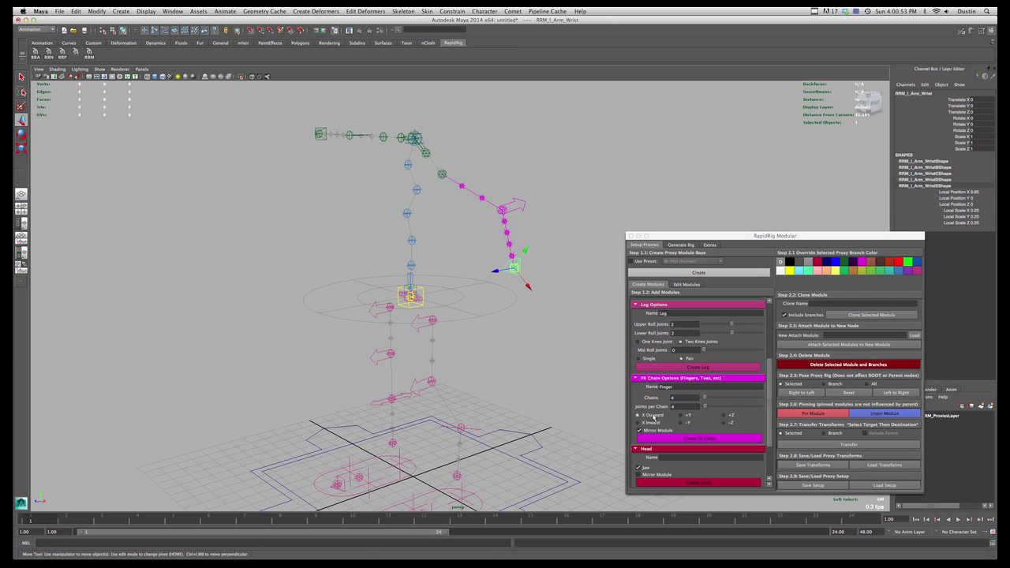
pyautogui.keyDown('alt'); pyautogui.moveTo(523, 357); pyautogui.dragTo(540, 354); pyautogui.keyUp('alt')
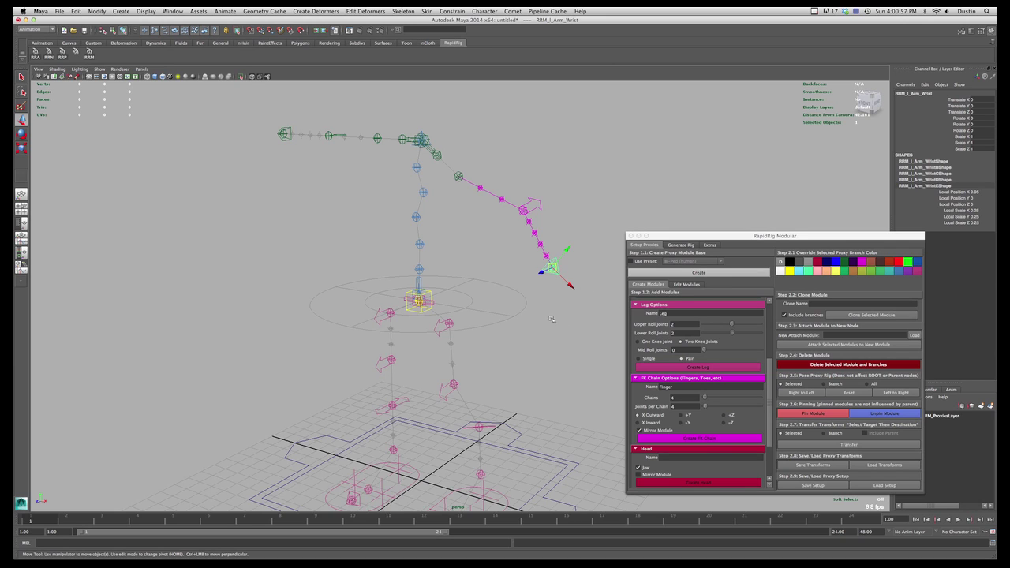
pyautogui.keyDown('alt'); pyautogui.moveTo(552, 319); pyautogui.dragTo(577, 315); pyautogui.keyUp('alt')
pyautogui.click(697, 440)
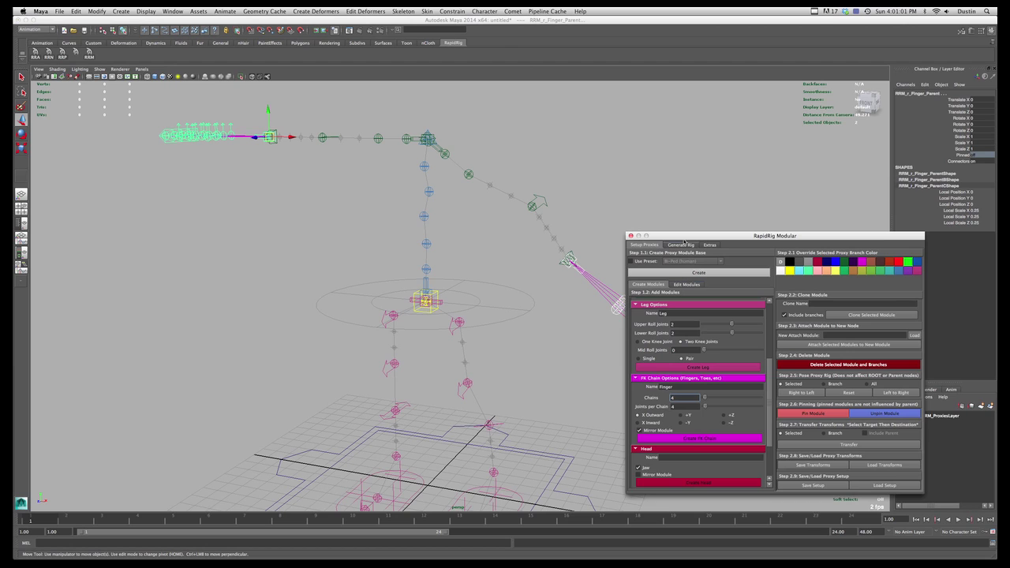
pyautogui.moveTo(683, 241); pyautogui.dragTo(764, 244)
# Step: Select the left wrist control to check how the finger chains attach, deselect it, and inspect the fingers on both arms
pyautogui.keyDown('alt'); pyautogui.moveTo(606, 291); pyautogui.dragTo(597, 289); pyautogui.keyUp('alt')
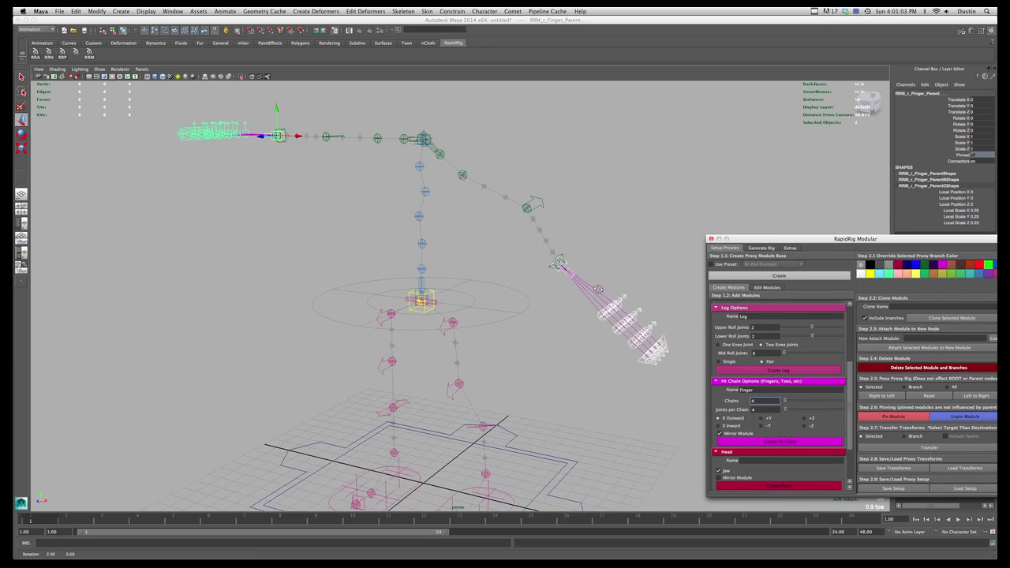
pyautogui.click(559, 264)
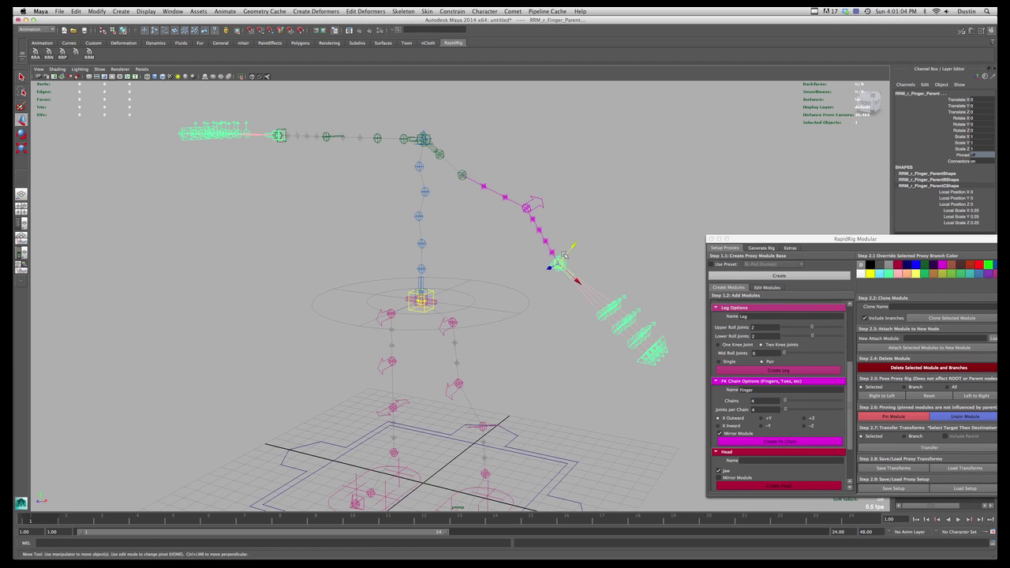
pyautogui.click(615, 275)
pyautogui.keyDown('alt'); pyautogui.moveTo(615, 274); pyautogui.dragTo(244, 178); pyautogui.keyUp('alt')
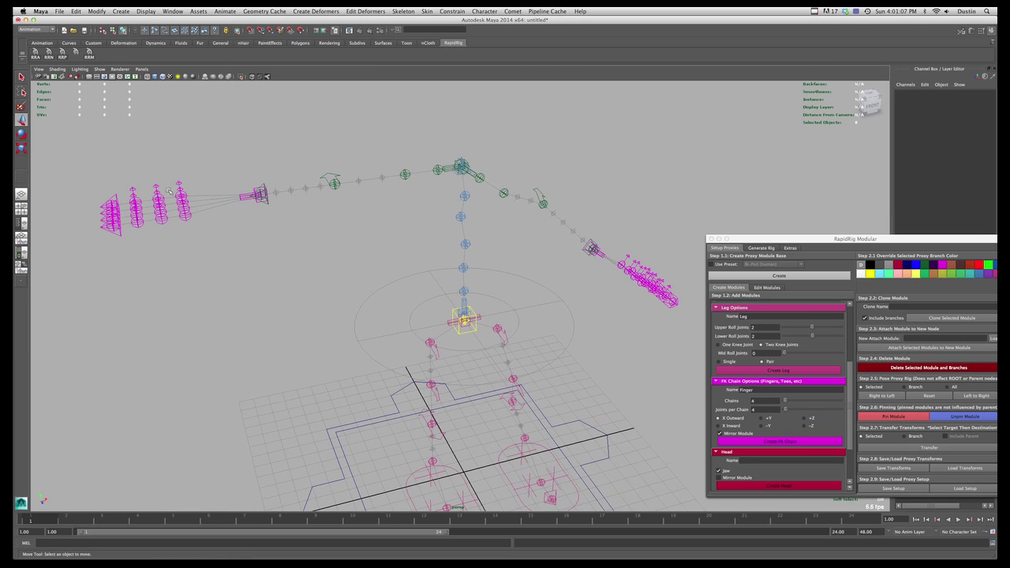
# Step: Move the left finger module's parent control about 0.63 units away from the wrist along X
pyautogui.keyDown('alt'); pyautogui.moveTo(291, 238); pyautogui.dragTo(372, 273); pyautogui.keyUp('alt')
pyautogui.keyDown('alt'); pyautogui.moveTo(443, 280); pyautogui.dragTo(407, 269, button='middle'); pyautogui.keyUp('alt')
pyautogui.keyDown('alt'); pyautogui.moveTo(407, 268); pyautogui.dragTo(473, 282, button='right'); pyautogui.keyUp('alt')
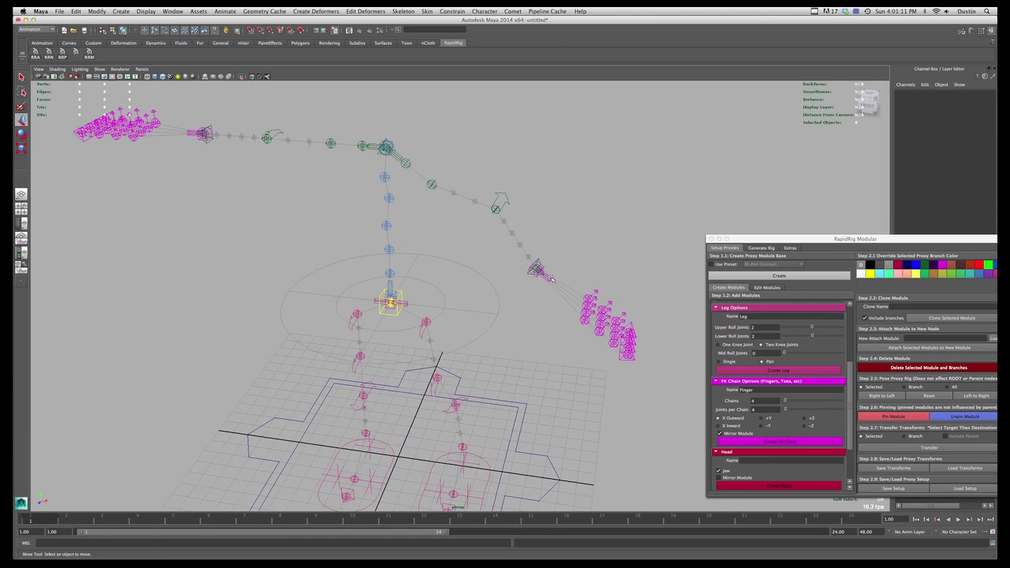
pyautogui.click(551, 279)
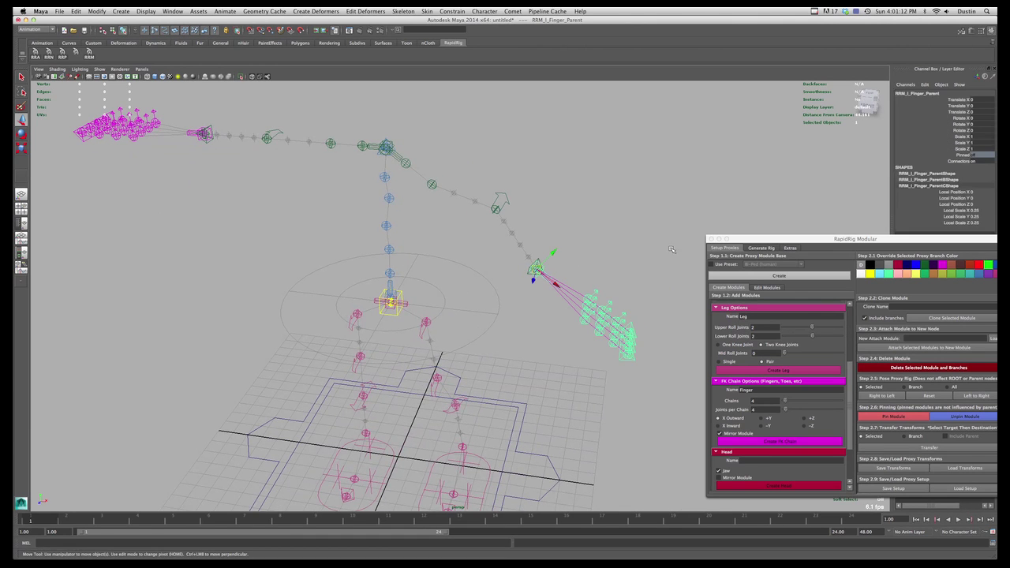
pyautogui.keyDown('alt'); pyautogui.moveTo(614, 299); pyautogui.dragTo(598, 290); pyautogui.keyUp('alt')
pyautogui.click(585, 298)
pyautogui.click(545, 274)
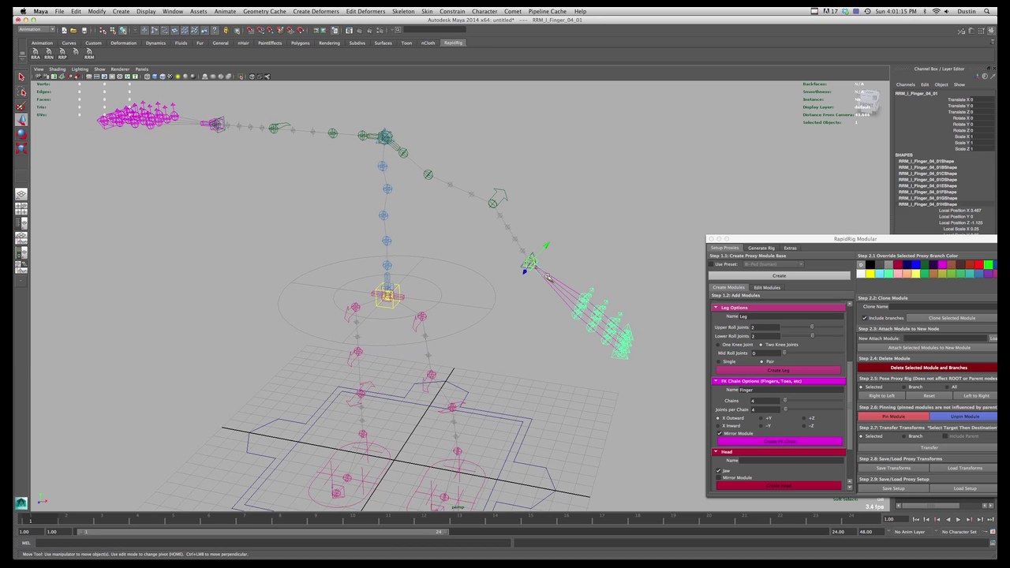
pyautogui.moveTo(561, 288); pyautogui.dragTo(549, 290)
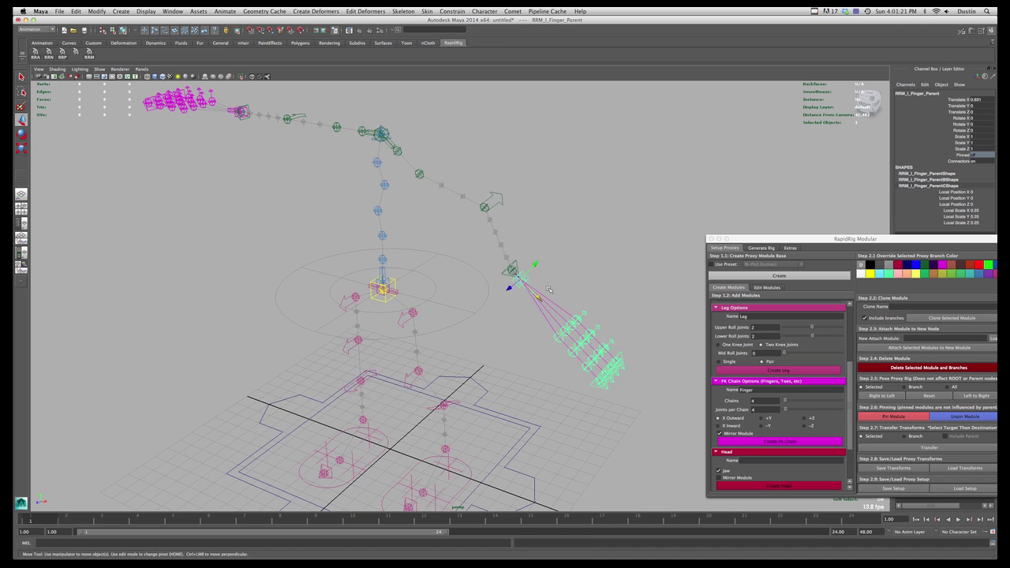
# Step: Scale the left finger module's parent control to resize its finger chains
pyautogui.press('r')
pyautogui.moveTo(522, 280)
pyautogui.mouseDown()
pyautogui.moveTo(541, 280)
pyautogui.moveTo(507, 281)
pyautogui.moveTo(593, 275)
pyautogui.moveTo(538, 266)
pyautogui.moveTo(527, 275)
pyautogui.moveTo(521, 264)
pyautogui.moveTo(534, 270)
pyautogui.mouseUp()
pyautogui.press('e')
pyautogui.press('w')
pyautogui.keyDown('alt'); pyautogui.moveTo(580, 304); pyautogui.dragTo(548, 340); pyautogui.keyUp('alt')
# Step: Try scaling the second joint of the fourth left finger to about 0.81, and undo the scale
pyautogui.click(543, 326)
pyautogui.press('r')
pyautogui.click(552, 365)
pyautogui.press('w')
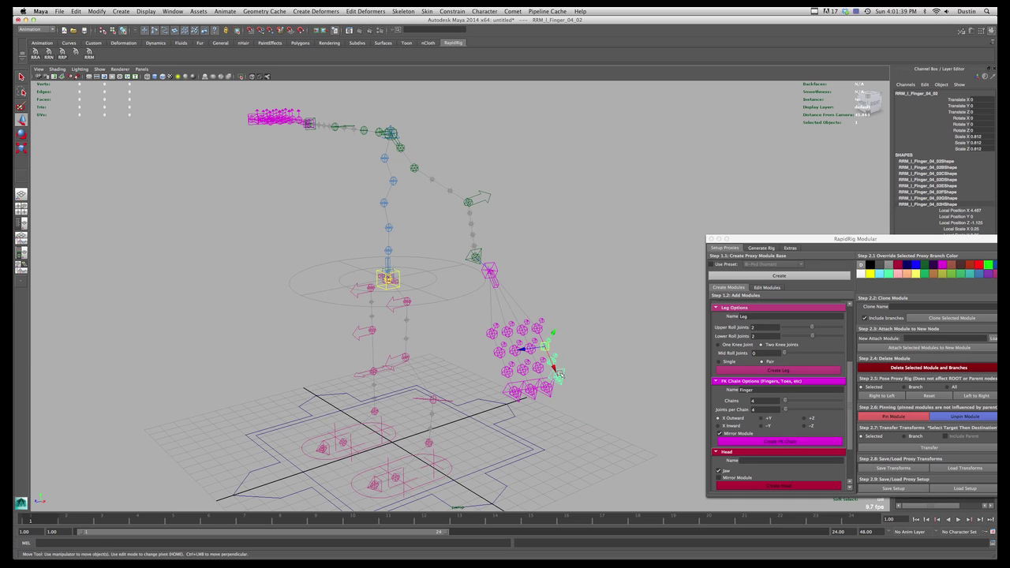
pyautogui.click(558, 377)
pyautogui.click(563, 388)
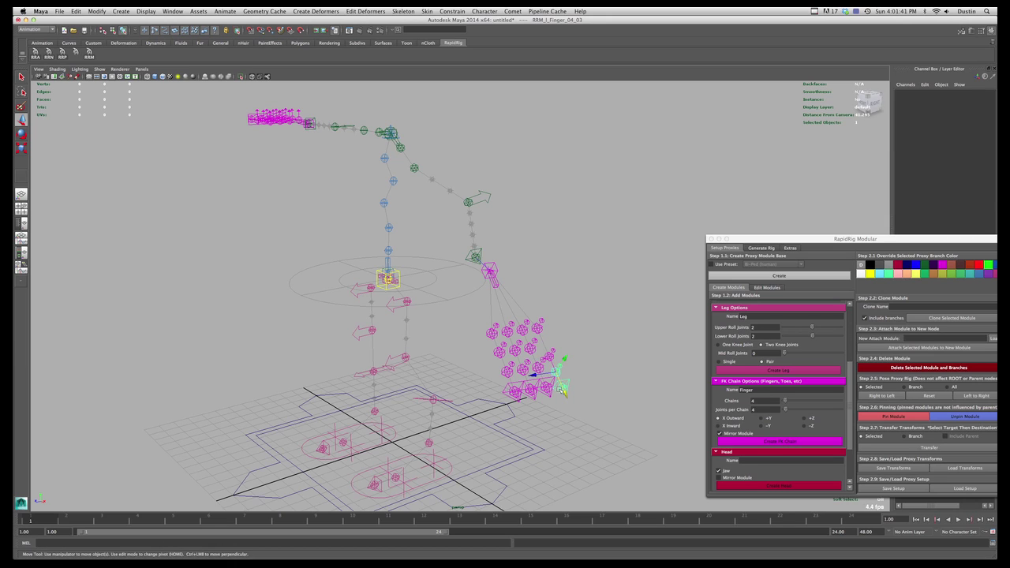
pyautogui.press('z')
pyautogui.press('z')
pyautogui.click(566, 386)
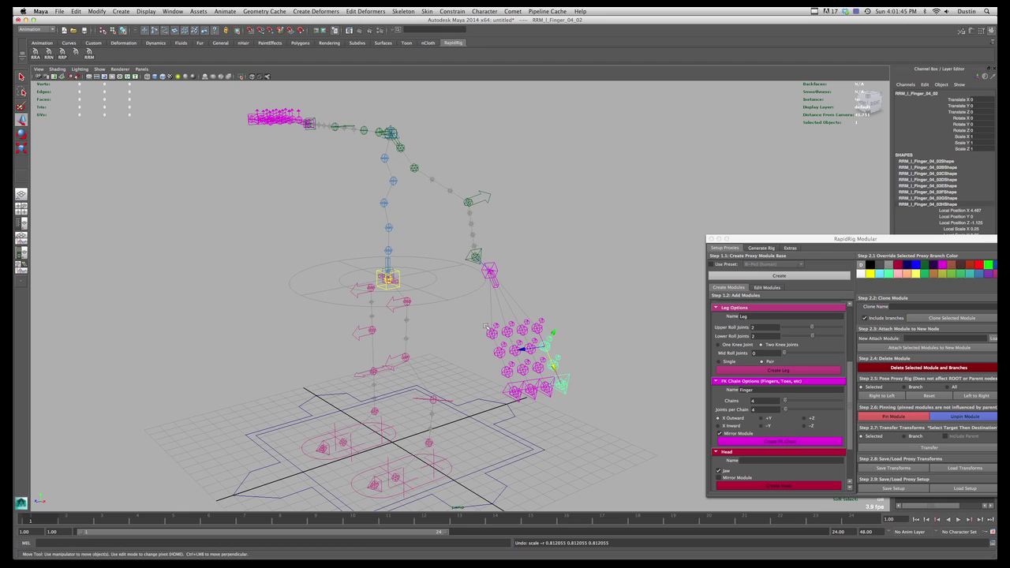
# Step: Rotate the left hand's finger joints to fan the four finger chains apart
pyautogui.moveTo(568, 387); pyautogui.dragTo(571, 390)
pyautogui.keyDown('alt'); pyautogui.moveTo(570, 389); pyautogui.dragTo(597, 363); pyautogui.keyUp('alt')
pyautogui.press('e')
pyautogui.click(524, 329)
pyautogui.click(513, 328)
pyautogui.moveTo(497, 358); pyautogui.dragTo(545, 353)
pyautogui.press('q')
pyautogui.click(552, 322)
pyautogui.press('e')
pyautogui.click(641, 286)
pyautogui.keyDown('alt'); pyautogui.moveTo(564, 300); pyautogui.dragTo(429, 237); pyautogui.keyUp('alt')
pyautogui.click(519, 307)
pyautogui.moveTo(484, 270); pyautogui.dragTo(553, 294)
pyautogui.press('q')
pyautogui.click(484, 292)
pyautogui.press('e')
pyautogui.click(483, 308)
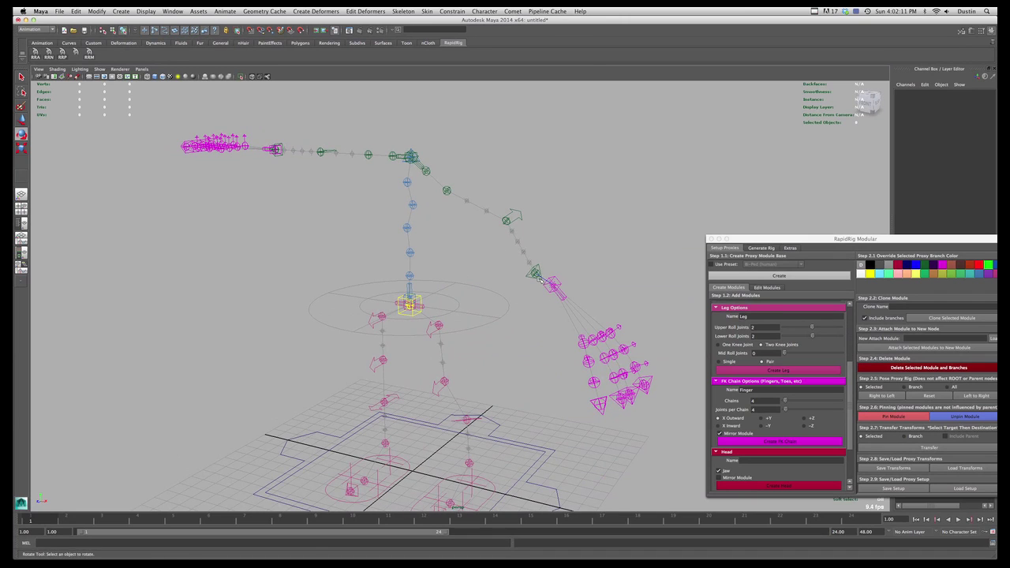
# Step: Create a mirrored FK chain module named Thumb on the left wrist, with 1 chain of 4 joints along +Z
pyautogui.click(535, 279)
pyautogui.press('w')
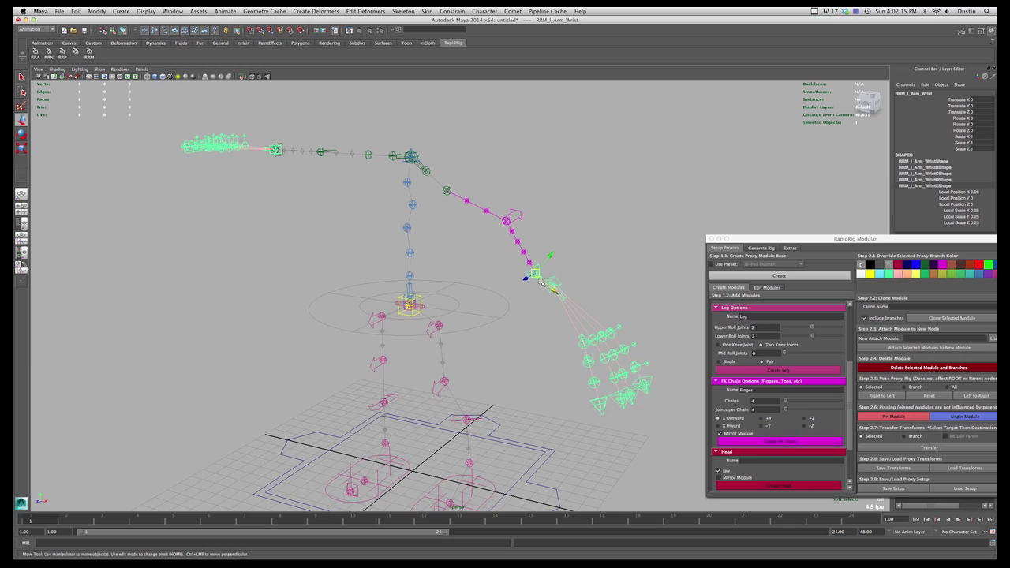
pyautogui.moveTo(764, 390); pyautogui.dragTo(724, 392)
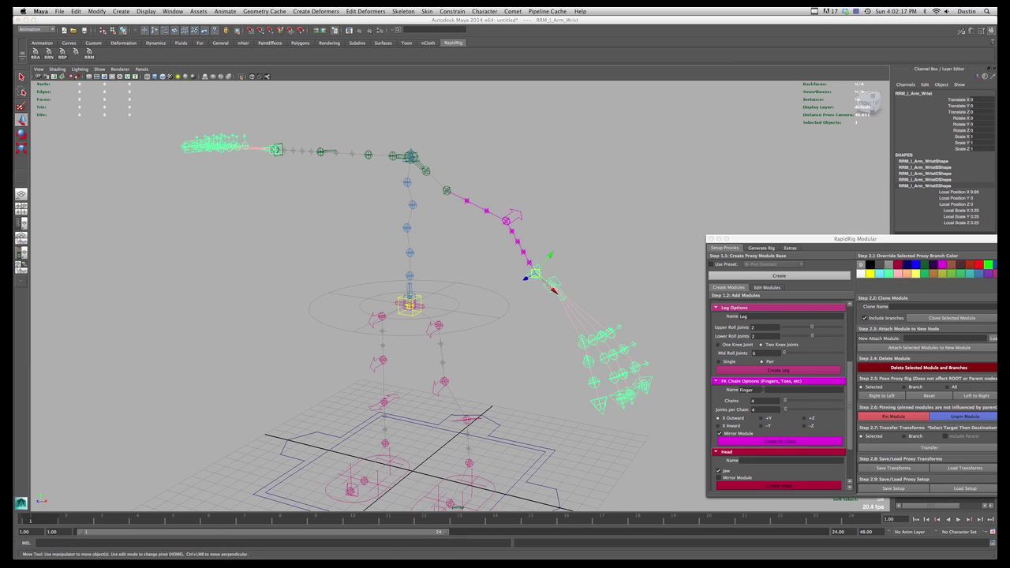
pyautogui.write('t')
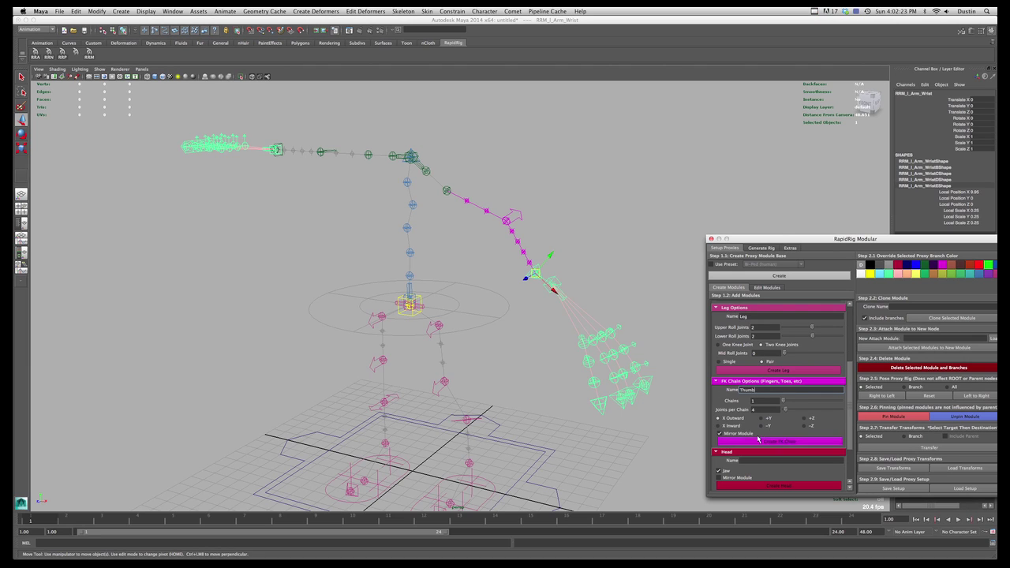
pyautogui.click(803, 441)
# Step: Rotate the base of the left thumb chain at the wrist
pyautogui.click(596, 269)
pyautogui.keyDown('alt'); pyautogui.moveTo(596, 269); pyautogui.dragTo(545, 285); pyautogui.keyUp('alt')
pyautogui.click(504, 289)
pyautogui.press('e')
pyautogui.moveTo(495, 311)
pyautogui.mouseDown()
pyautogui.moveTo(504, 310)
pyautogui.moveTo(486, 311)
pyautogui.moveTo(491, 325)
pyautogui.moveTo(527, 324)
pyautogui.moveTo(482, 299)
pyautogui.moveTo(487, 326)
pyautogui.mouseUp()
pyautogui.press('q')
# Step: Rotate the left thumb's first three joints together to curl the thumb, and clear the selection
pyautogui.click(465, 314)
pyautogui.press('w')
pyautogui.press('e')
pyautogui.press('r')
pyautogui.press('e')
pyautogui.press('q')
pyautogui.click(477, 339)
pyautogui.press('e')
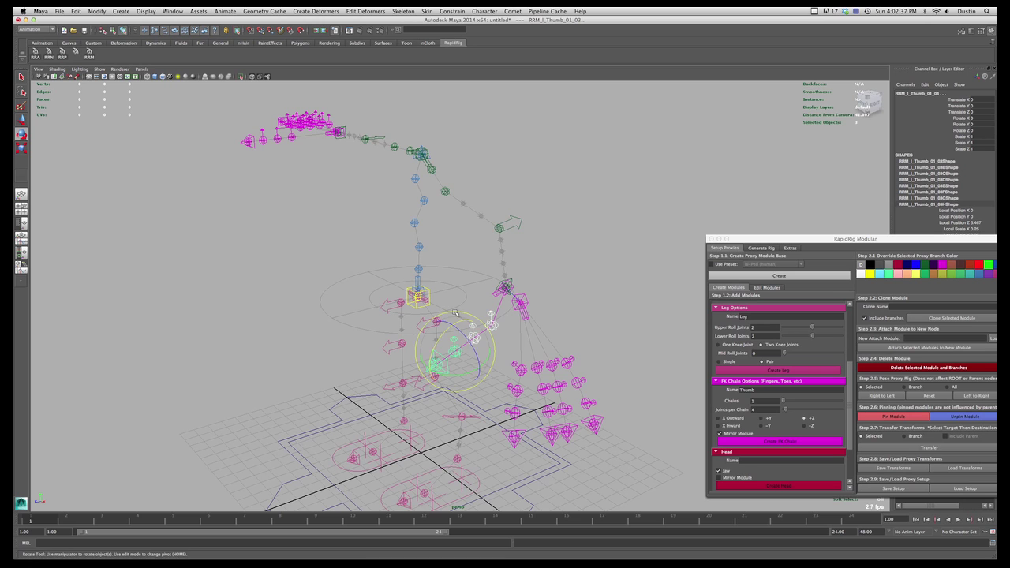
pyautogui.moveTo(453, 316); pyautogui.dragTo(442, 339)
pyautogui.click(549, 319)
pyautogui.keyDown('alt'); pyautogui.moveTo(548, 319); pyautogui.dragTo(586, 300); pyautogui.keyUp('alt')
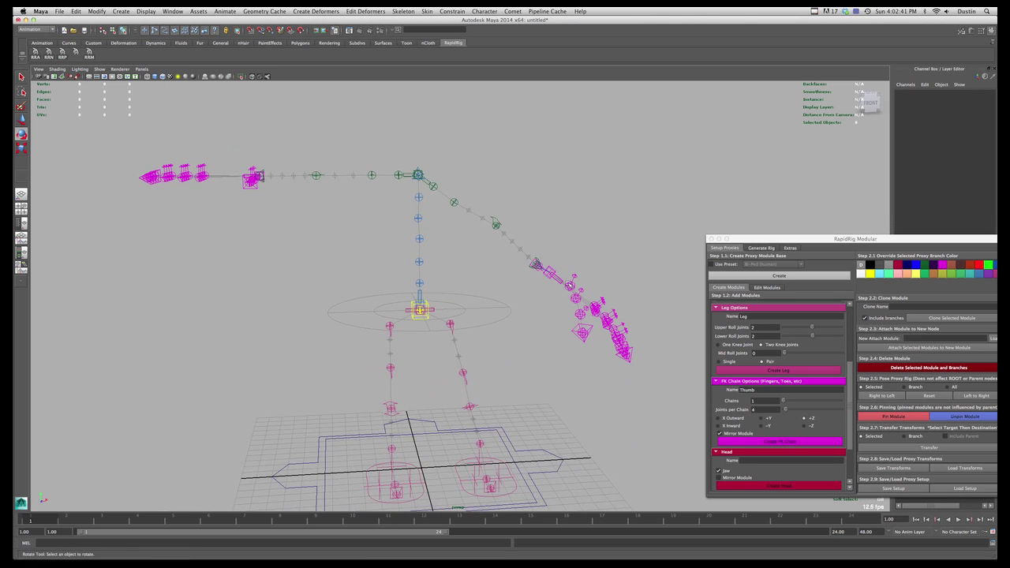
# Step: Create a mirrored spline module named Neck with 4 joints, attached to the spine's top control
pyautogui.keyDown('alt'); pyautogui.moveTo(478, 213); pyautogui.dragTo(465, 189, button='right'); pyautogui.keyUp('alt')
pyautogui.keyDown('alt'); pyautogui.moveTo(465, 189); pyautogui.dragTo(488, 228, button='middle'); pyautogui.keyUp('alt')
pyautogui.keyDown('alt'); pyautogui.moveTo(474, 228); pyautogui.dragTo(488, 227, button='right'); pyautogui.keyUp('alt')
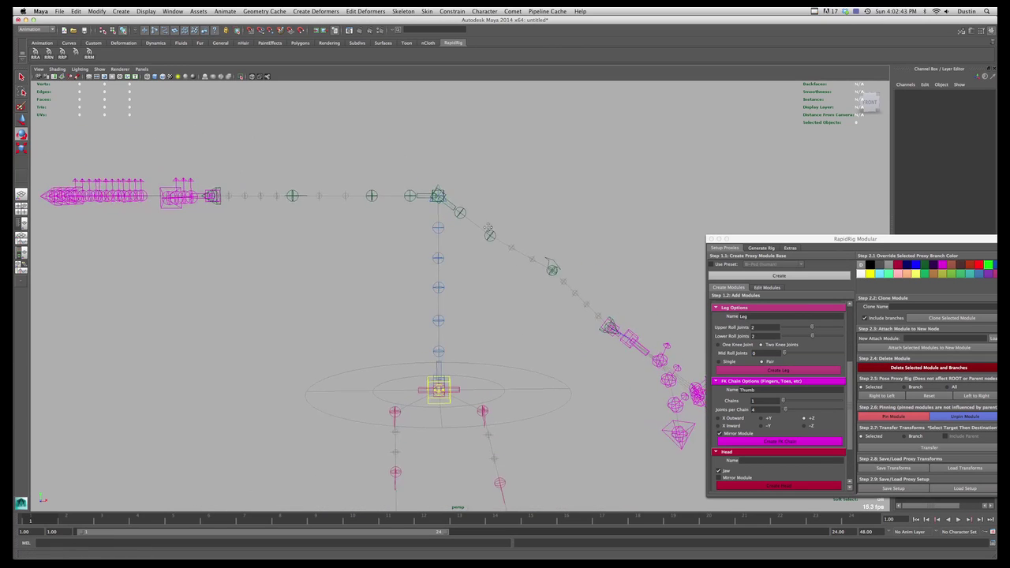
pyautogui.keyDown('alt'); pyautogui.moveTo(488, 228); pyautogui.dragTo(515, 270, button='middle'); pyautogui.keyUp('alt')
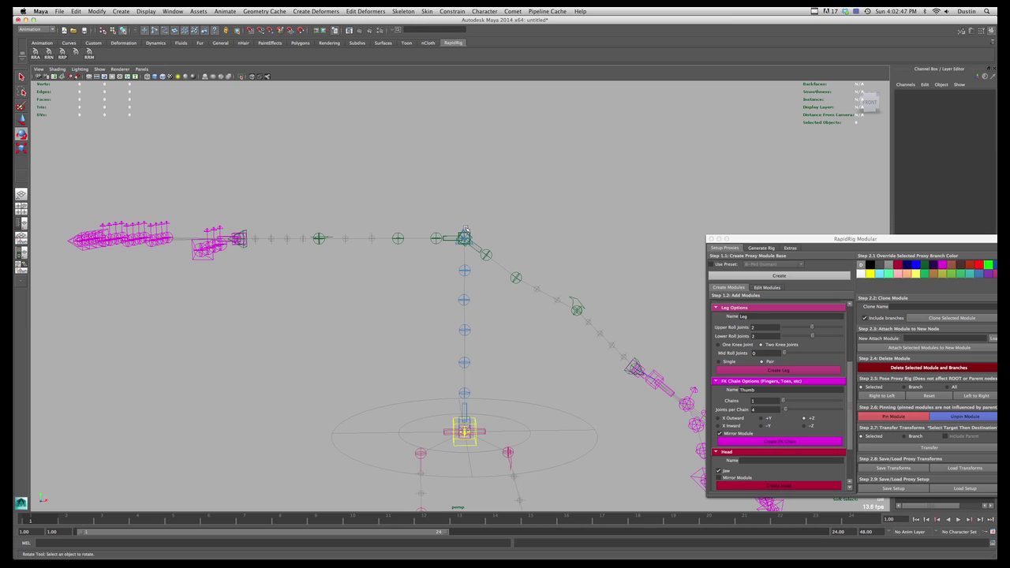
pyautogui.click(471, 232)
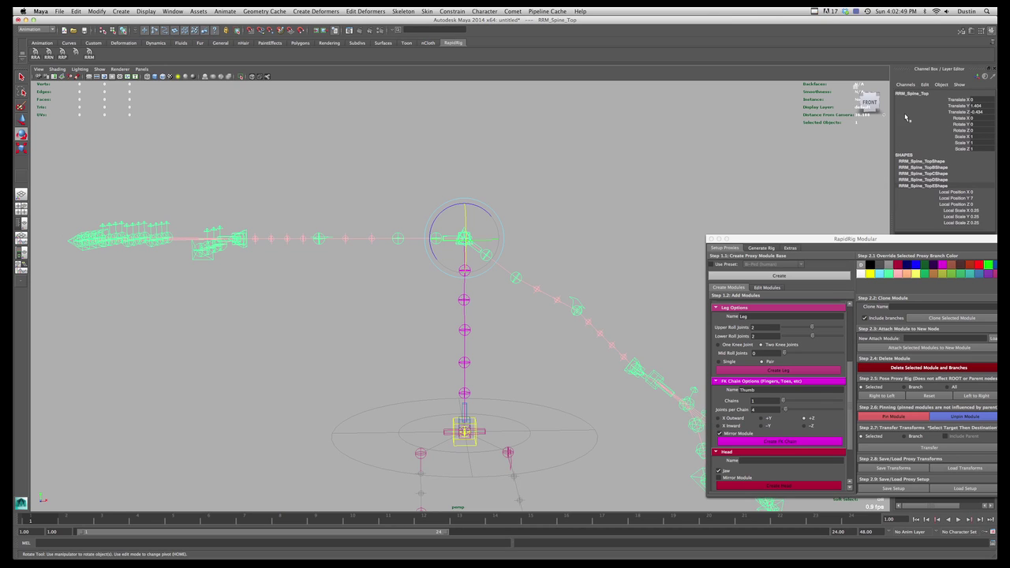
pyautogui.click(471, 231)
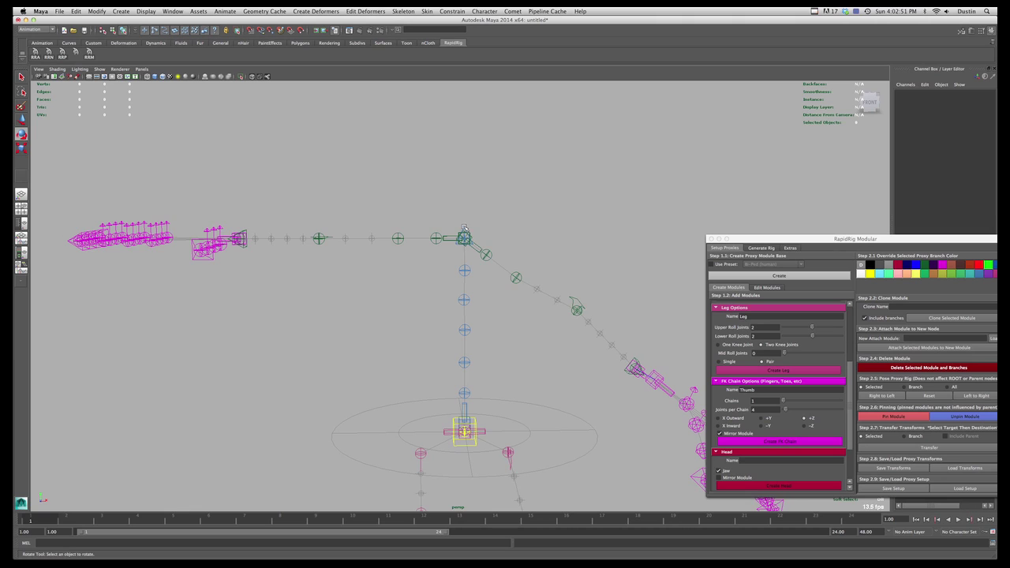
pyautogui.click(464, 229)
pyautogui.keyDown('alt'); pyautogui.moveTo(519, 248); pyautogui.dragTo(655, 249); pyautogui.keyUp('alt')
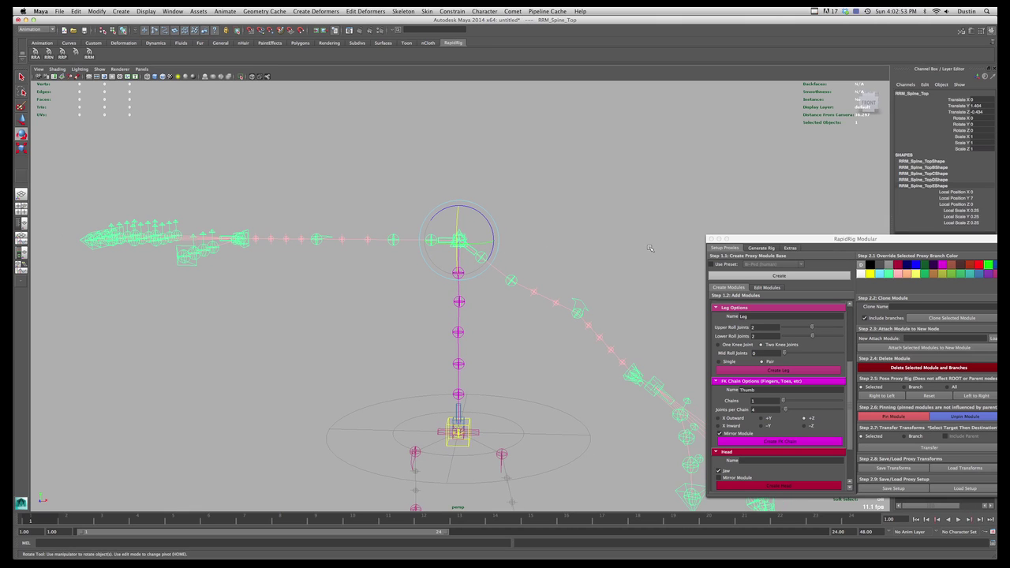
pyautogui.scroll(5, 796, 320)
pyautogui.doubleClick(772, 314)
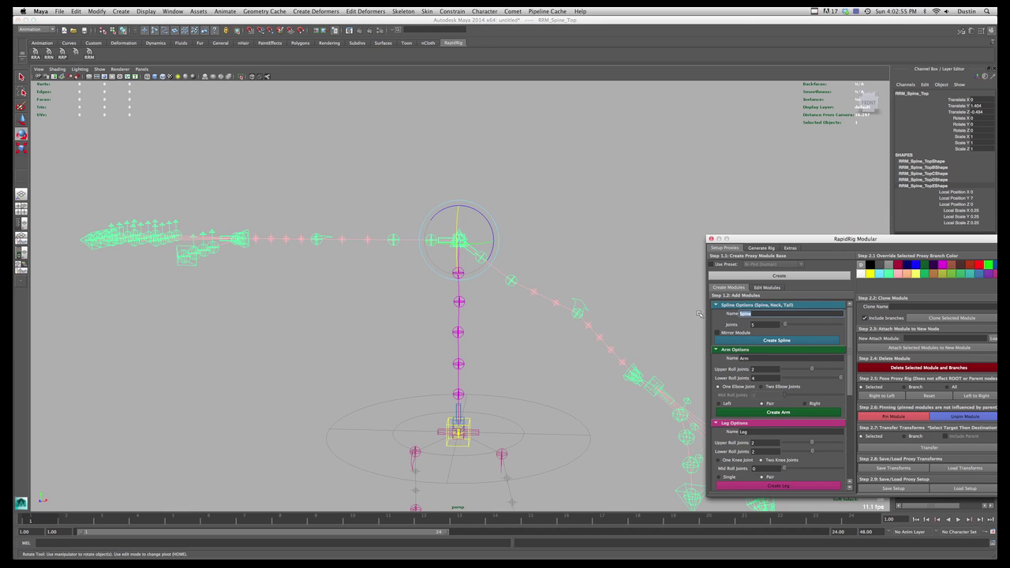
pyautogui.write('Neck')
pyautogui.press('Tab')
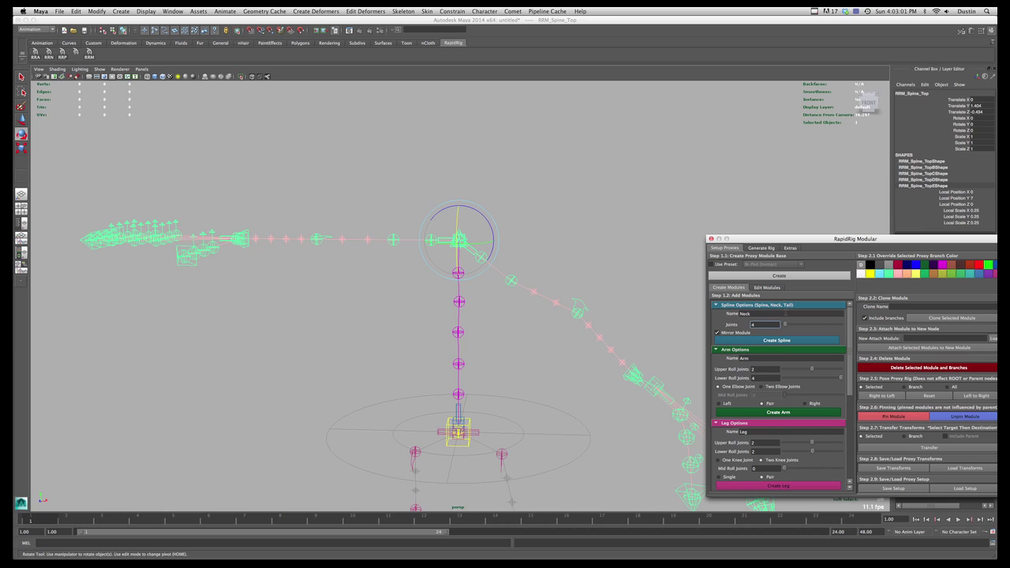
pyautogui.click(776, 340)
pyautogui.click(552, 239)
# Step: Scale the left neck's parent control uniformly to about 0.51
pyautogui.keyDown('alt'); pyautogui.moveTo(552, 238); pyautogui.dragTo(426, 221, button='right'); pyautogui.keyUp('alt')
pyautogui.keyDown('alt'); pyautogui.moveTo(426, 220); pyautogui.dragTo(424, 226, button='middle'); pyautogui.keyUp('alt')
pyautogui.keyDown('alt'); pyautogui.moveTo(424, 226); pyautogui.dragTo(478, 237, button='right'); pyautogui.keyUp('alt')
pyautogui.click(497, 258)
pyautogui.click(445, 250)
pyautogui.press('r')
pyautogui.moveTo(430, 258); pyautogui.dragTo(358, 277)
pyautogui.click(479, 246)
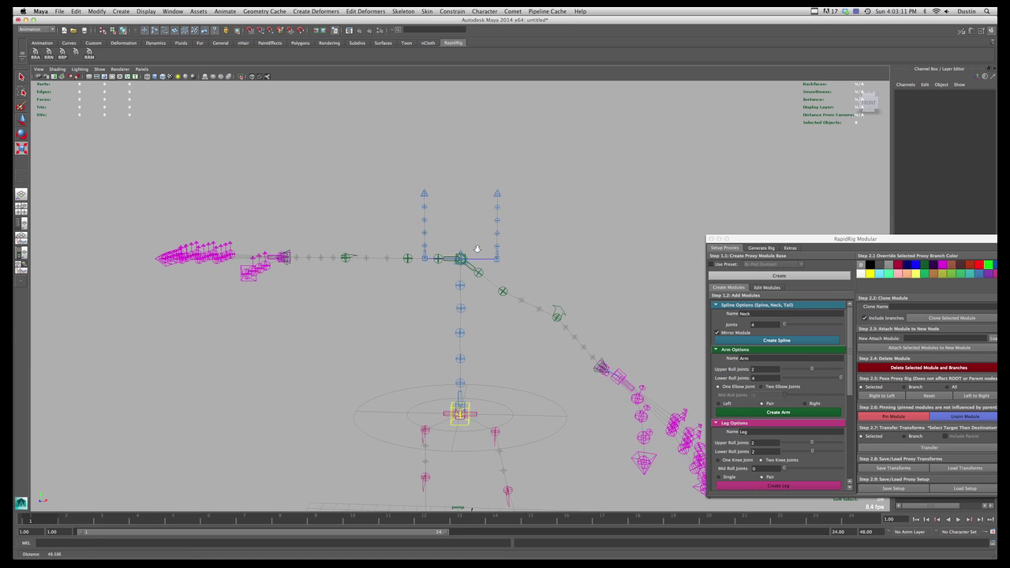
# Step: Move both neck parent controls inward toward the spine, placing the left one at about 1 unit in X
pyautogui.keyDown('alt'); pyautogui.moveTo(385, 243); pyautogui.dragTo(415, 248, button='right'); pyautogui.keyUp('alt')
pyautogui.click(420, 248)
pyautogui.press('w')
pyautogui.click(500, 257)
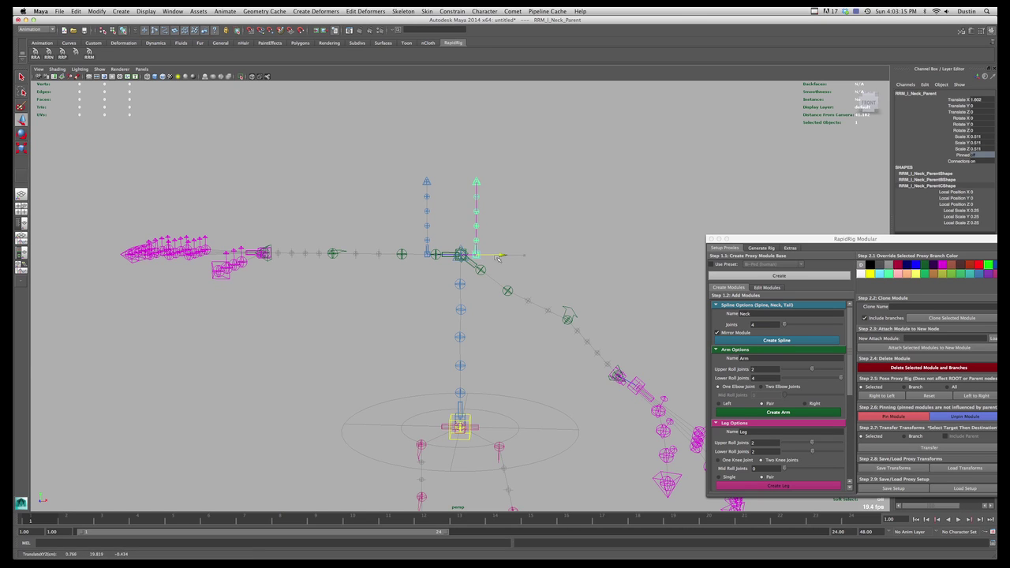
pyautogui.keyDown('alt'); pyautogui.moveTo(503, 259); pyautogui.dragTo(464, 257); pyautogui.keyUp('alt')
pyautogui.click(432, 257)
pyautogui.press('e')
pyautogui.press('z')
pyautogui.press('z')
pyautogui.click(431, 257)
pyautogui.press('w')
pyautogui.press('q')
# Step: Scale both neck parent controls together to about 0.29 in Y, and clear the selection
pyautogui.click(488, 254)
pyautogui.press('r')
pyautogui.moveTo(488, 222)
pyautogui.mouseDown()
pyautogui.moveTo(487, 231)
pyautogui.moveTo(488, 210)
pyautogui.moveTo(489, 237)
pyautogui.mouseUp()
pyautogui.keyDown('alt'); pyautogui.moveTo(488, 237); pyautogui.dragTo(519, 264, button='right'); pyautogui.keyUp('alt')
pyautogui.keyDown('alt'); pyautogui.moveTo(550, 225); pyautogui.dragTo(526, 215); pyautogui.keyUp('alt')
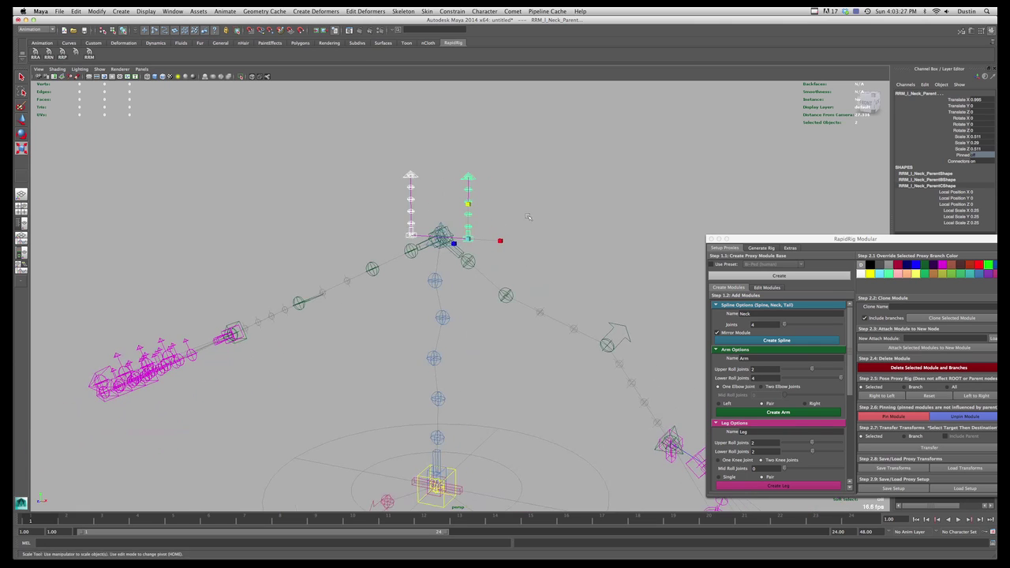
pyautogui.click(540, 203)
# Step: Select the left neck's top control as the attachment point and name the head module Head
pyautogui.click(469, 215)
pyautogui.keyDown('alt'); pyautogui.moveTo(468, 215); pyautogui.dragTo(480, 256, button='right'); pyautogui.keyUp('alt')
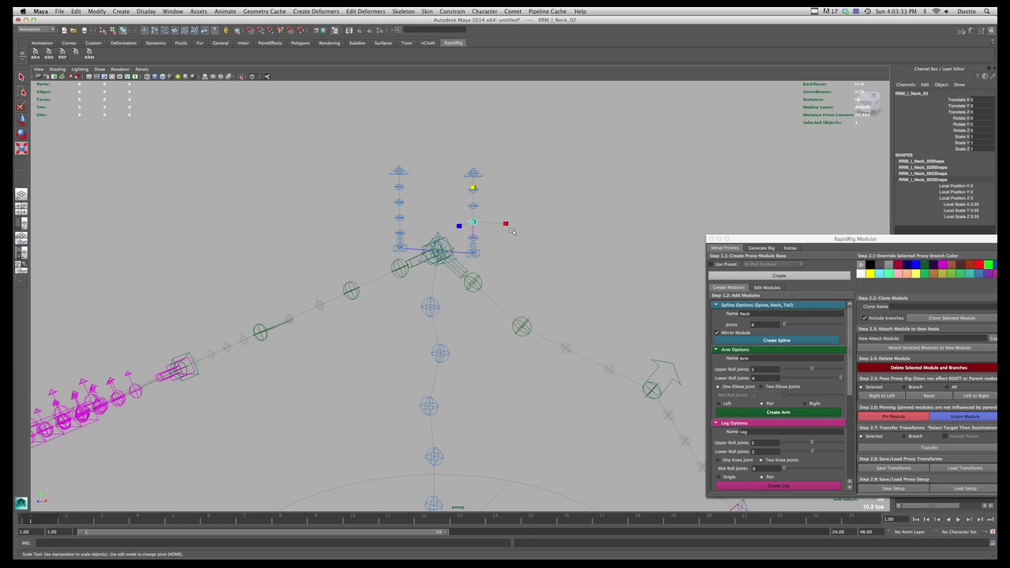
pyautogui.keyDown('alt'); pyautogui.moveTo(512, 231); pyautogui.dragTo(517, 239, button='right'); pyautogui.keyUp('alt')
pyautogui.keyDown('alt'); pyautogui.moveTo(518, 238); pyautogui.dragTo(532, 239); pyautogui.keyUp('alt')
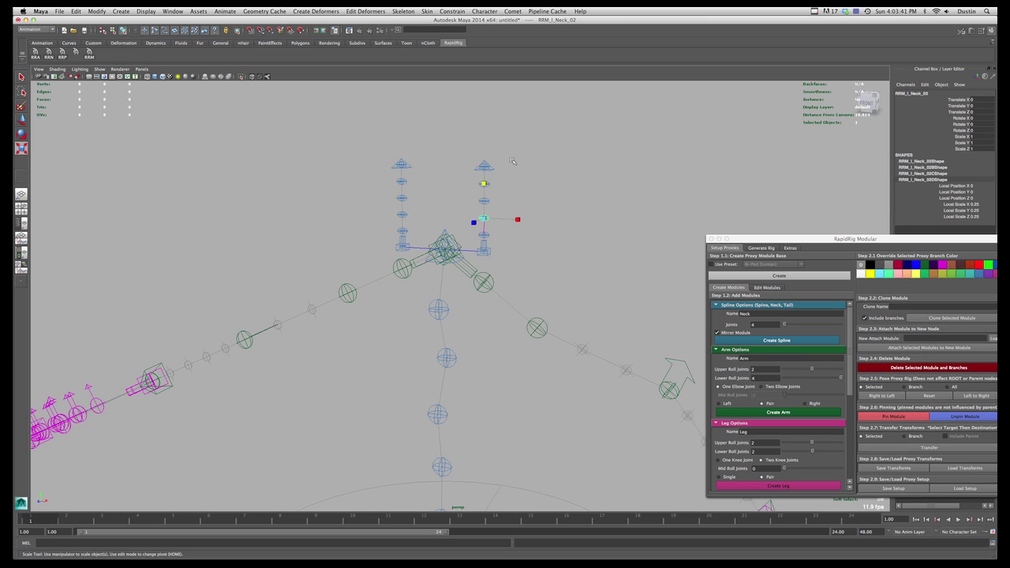
pyautogui.click(485, 171)
pyautogui.keyDown('alt'); pyautogui.moveTo(485, 171); pyautogui.dragTo(587, 228); pyautogui.keyUp('alt')
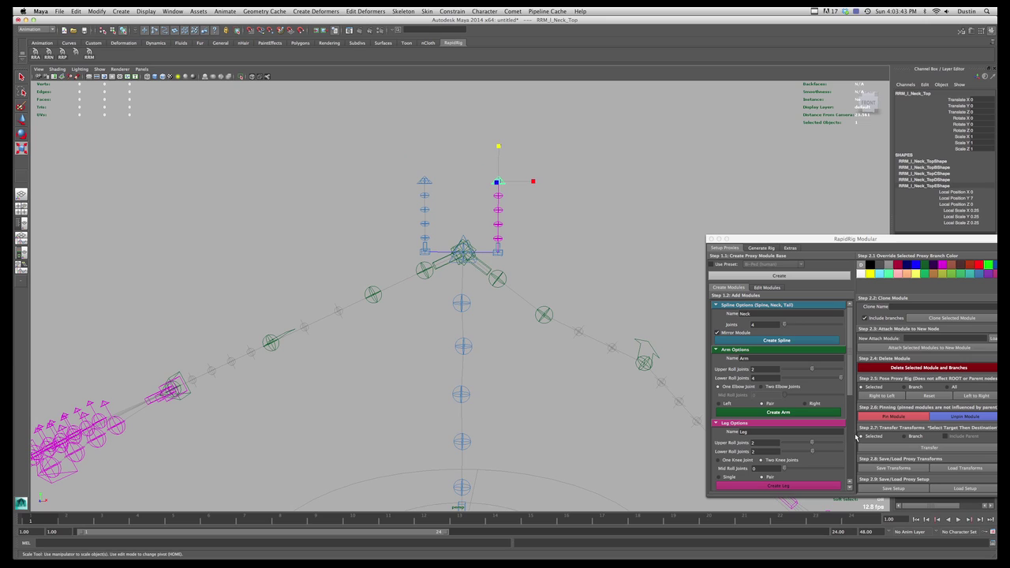
pyautogui.scroll(-5, 817, 417)
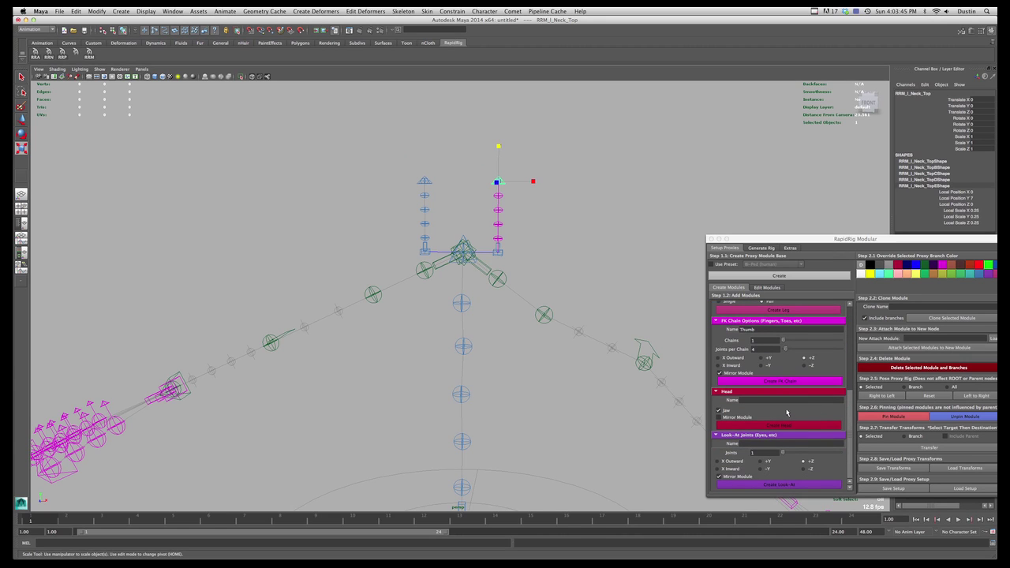
pyautogui.click(790, 401)
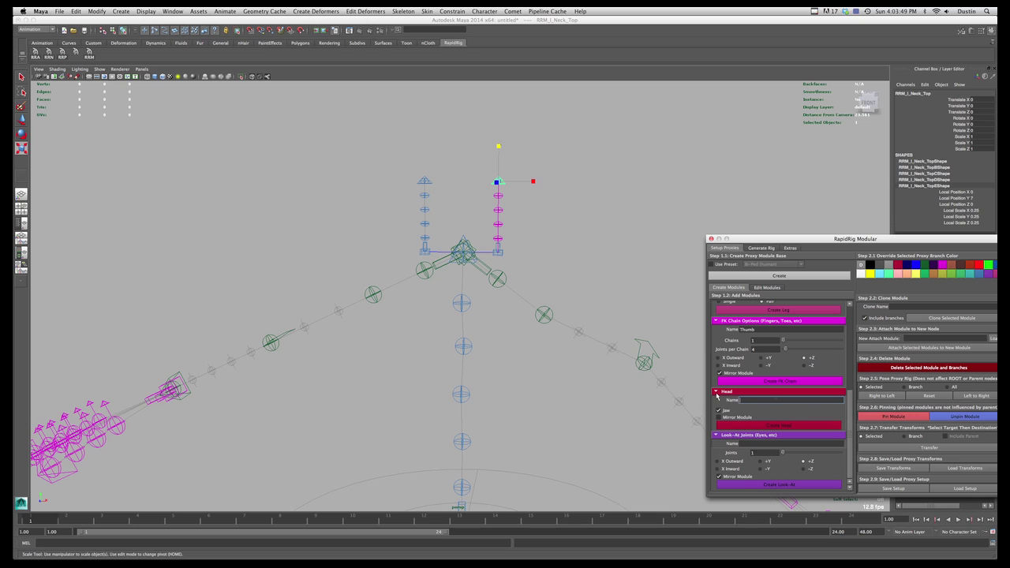
pyautogui.moveTo(545, 137); pyautogui.dragTo(484, 182)
pyautogui.click(769, 400)
# Step: Try creating the Head module with a jaw but no mirroring, and undo its creation
pyautogui.click(779, 425)
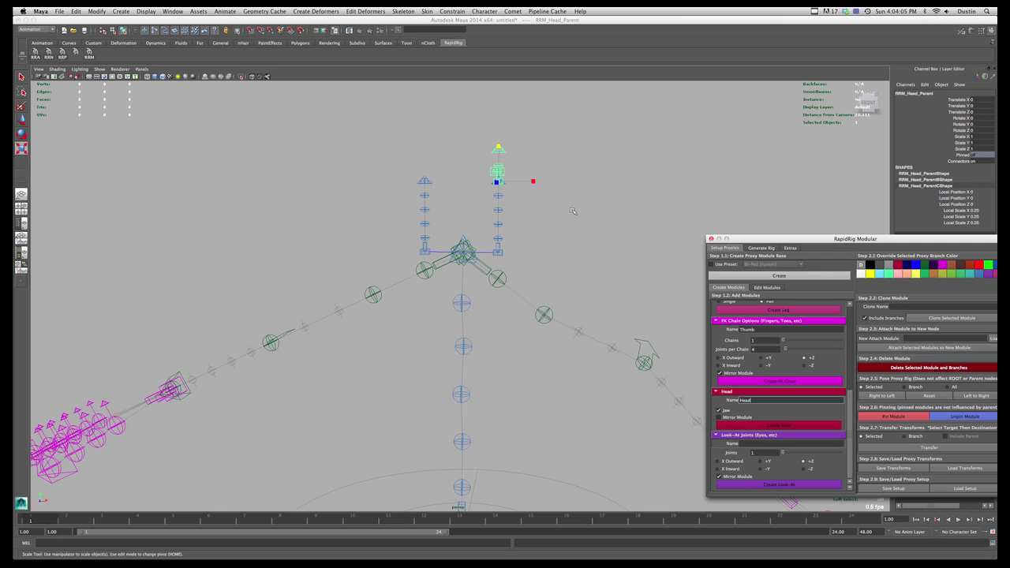
pyautogui.keyDown('alt'); pyautogui.moveTo(523, 193); pyautogui.dragTo(496, 226); pyautogui.keyUp('alt')
pyautogui.press('z')
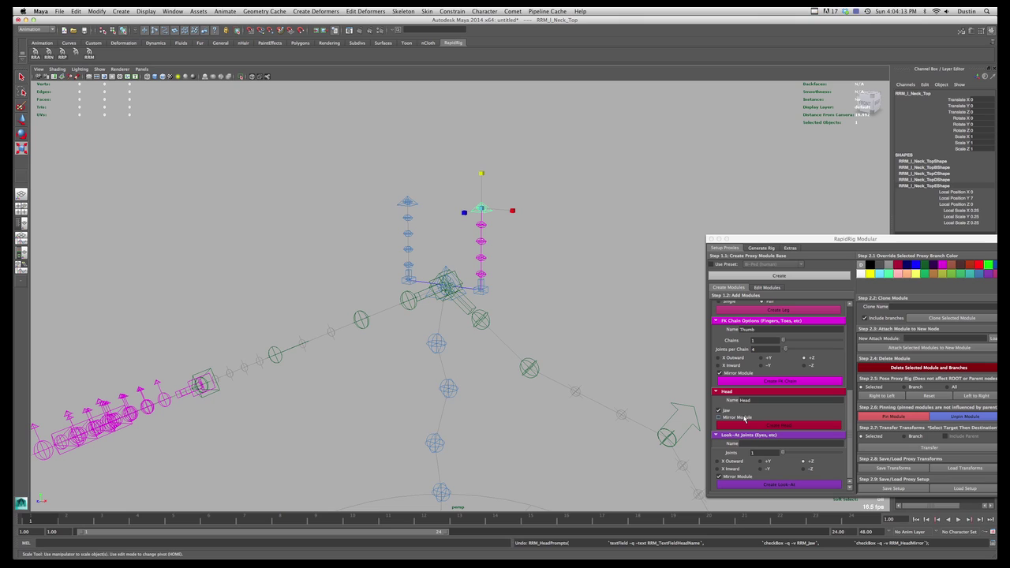
# Step: Enable mirroring and create the Head module with a jaw on the left neck's top control
pyautogui.click(745, 419)
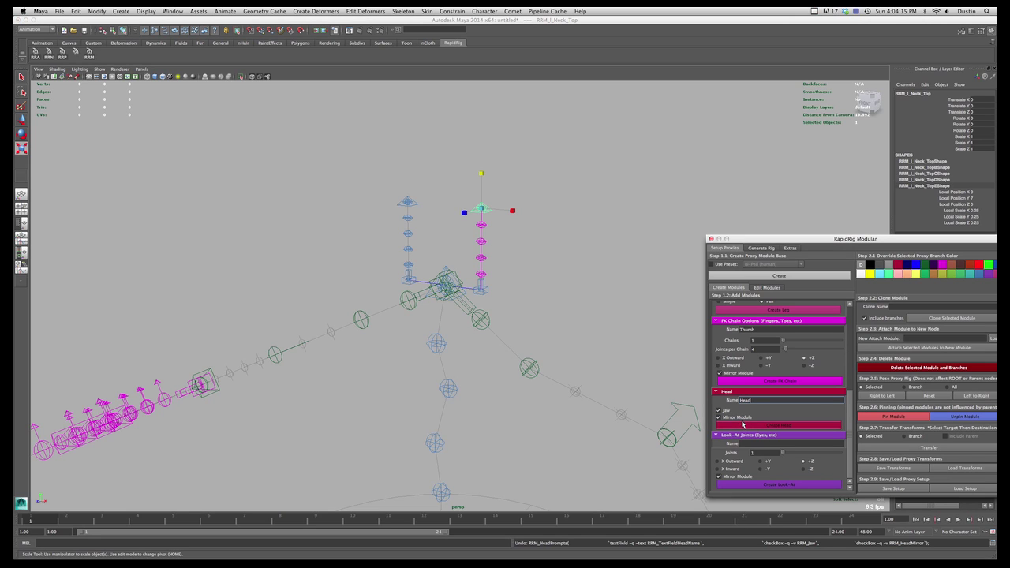
pyautogui.click(745, 427)
pyautogui.keyDown('alt'); pyautogui.moveTo(474, 229); pyautogui.dragTo(463, 224); pyautogui.keyUp('alt')
pyautogui.click(477, 247)
pyautogui.keyDown('alt'); pyautogui.moveTo(509, 281); pyautogui.dragTo(467, 372, button='right'); pyautogui.keyUp('alt')
pyautogui.scroll(-5, 468, 407)
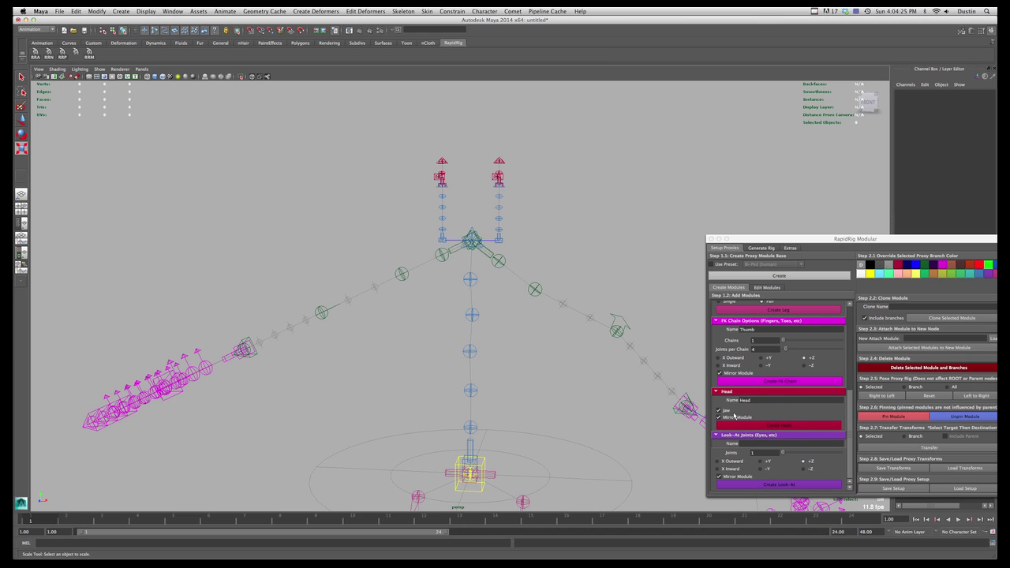
# Step: Inspect the middle spine control, the left neck's parent control and the spine's top control, and clear the selection
pyautogui.click(474, 353)
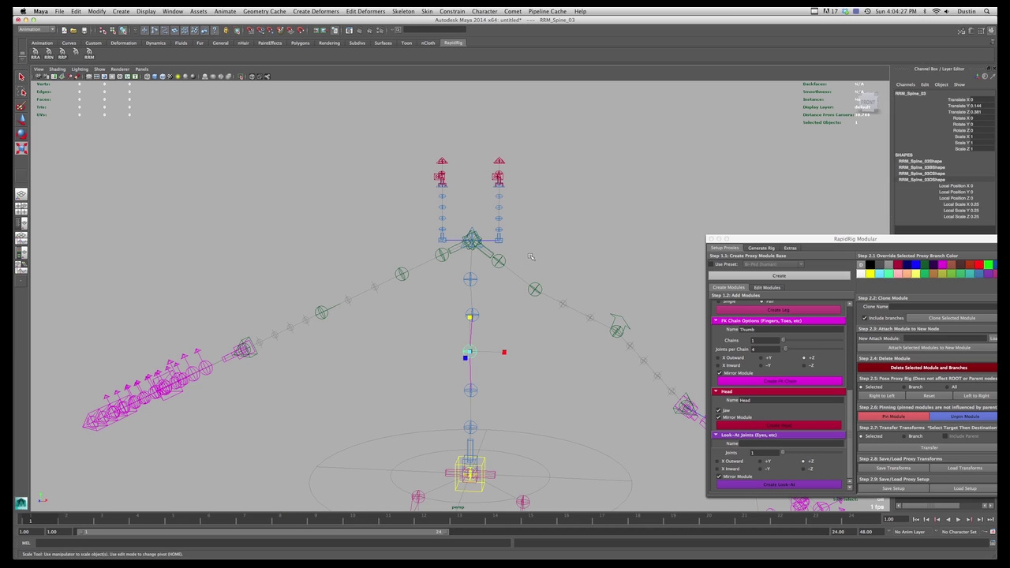
pyautogui.click(442, 251)
pyautogui.keyDown('alt'); pyautogui.moveTo(442, 251); pyautogui.dragTo(509, 255); pyautogui.keyUp('alt')
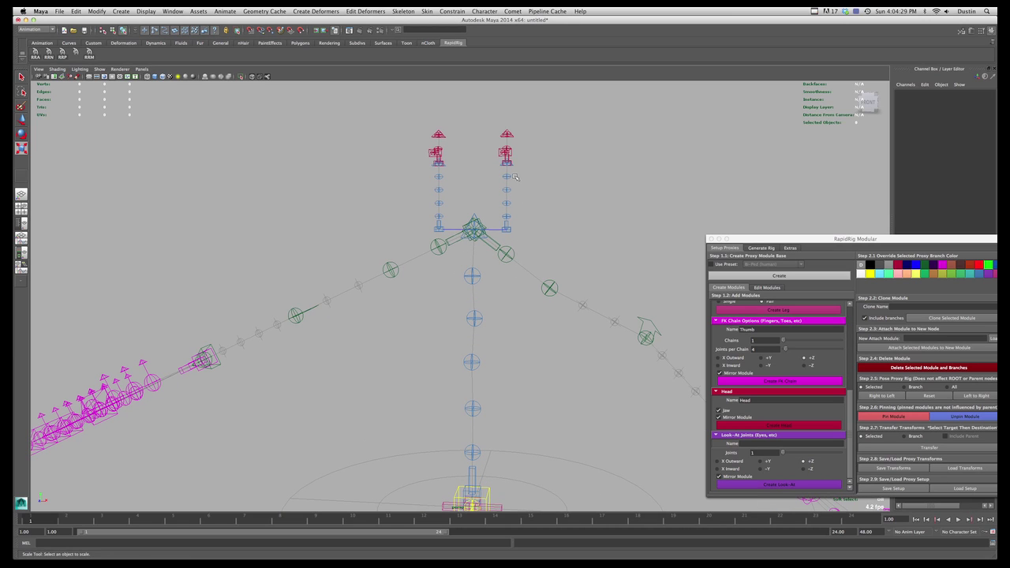
pyautogui.click(509, 233)
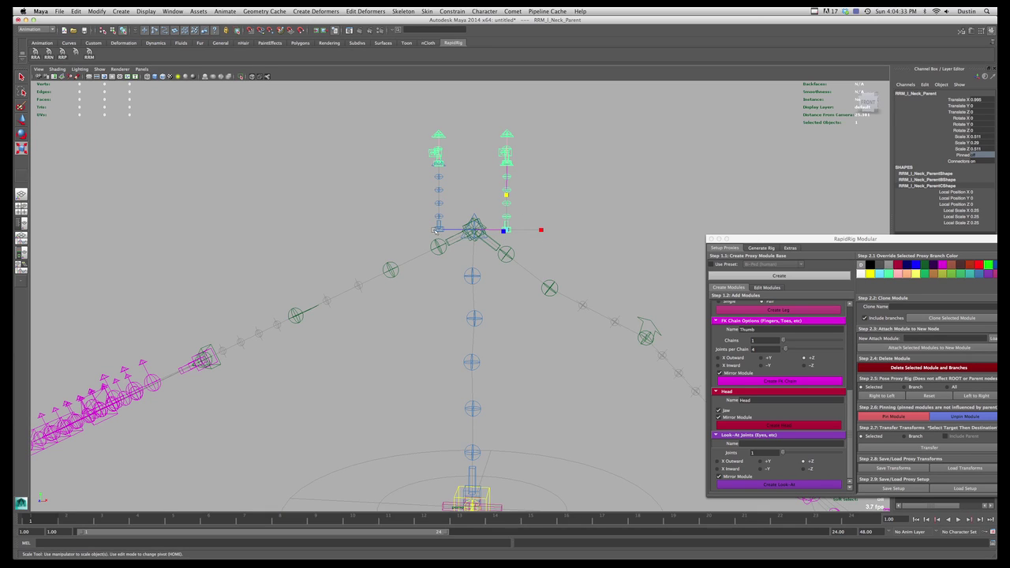
pyautogui.click(476, 215)
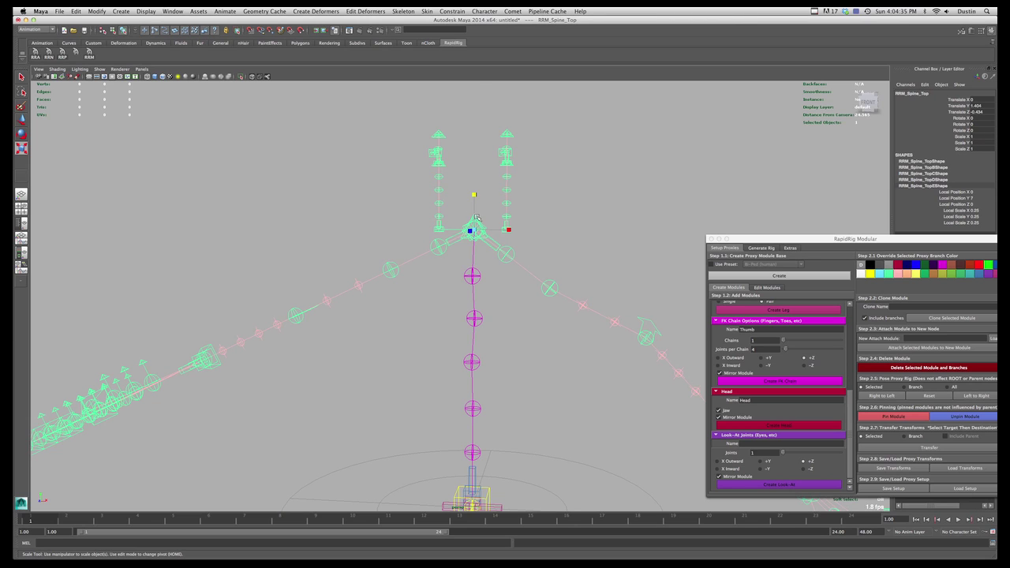
pyautogui.keyDown('alt'); pyautogui.moveTo(484, 245); pyautogui.dragTo(547, 258, button='right'); pyautogui.keyUp('alt')
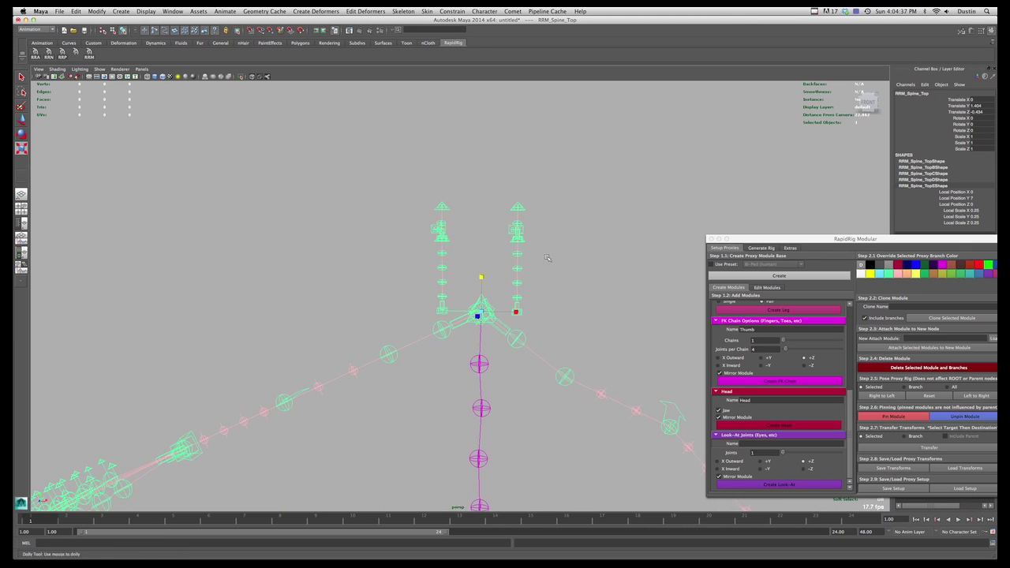
pyautogui.keyDown('alt'); pyautogui.moveTo(547, 257); pyautogui.dragTo(517, 241); pyautogui.keyUp('alt')
pyautogui.click(517, 240)
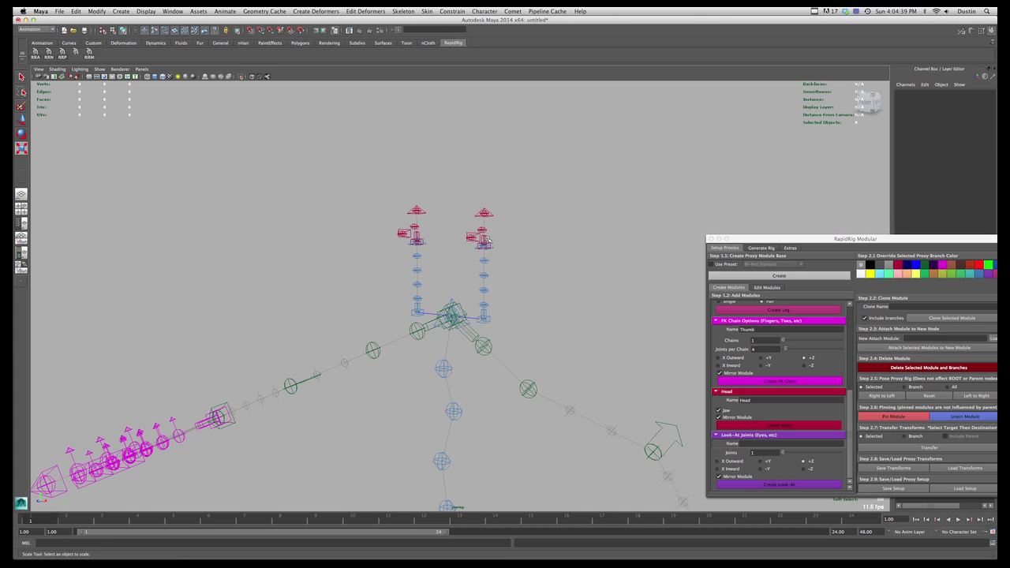
# Step: Select the parent controls of both mirrored heads and scale the two head modules up together
pyautogui.click(487, 239)
pyautogui.click(427, 241)
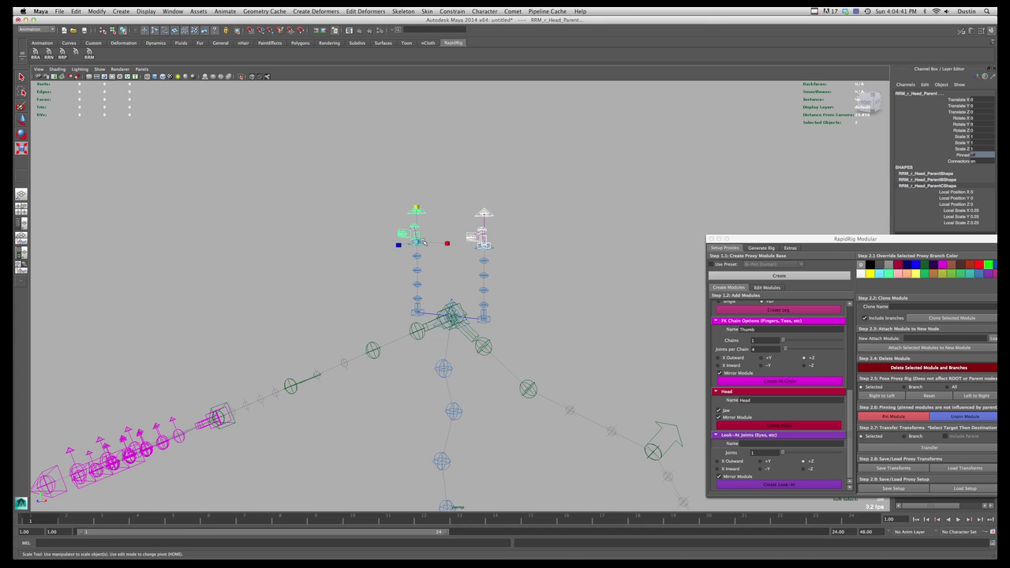
pyautogui.click(484, 184)
pyautogui.click(484, 183)
# Step: Examine the top and jaw-end controls on the two heads, and clear the selection
pyautogui.click(416, 175)
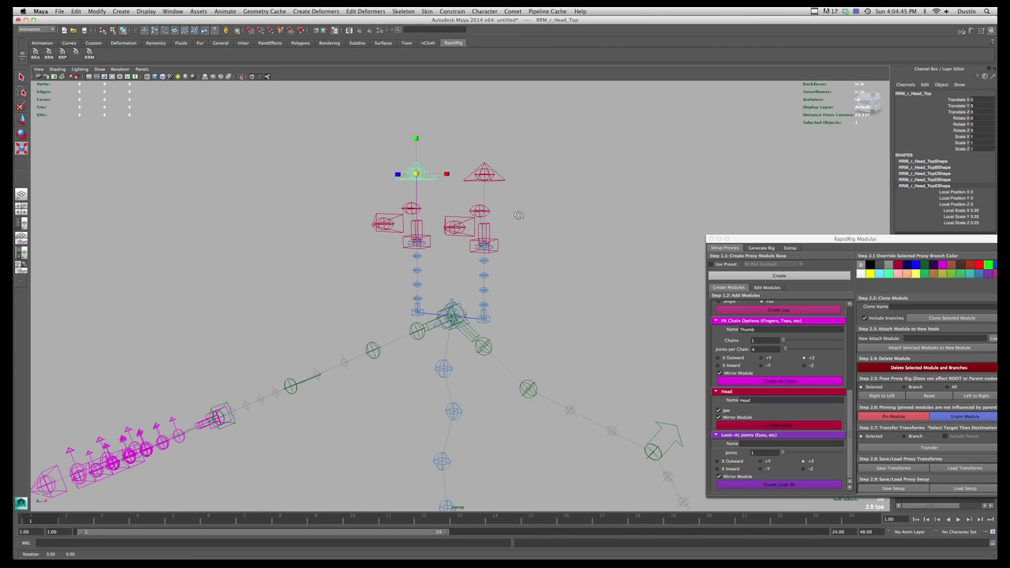
pyautogui.keyDown('alt'); pyautogui.moveTo(529, 216); pyautogui.dragTo(483, 215); pyautogui.keyUp('alt')
pyautogui.click(419, 226)
pyautogui.click(419, 228)
pyautogui.click(421, 227)
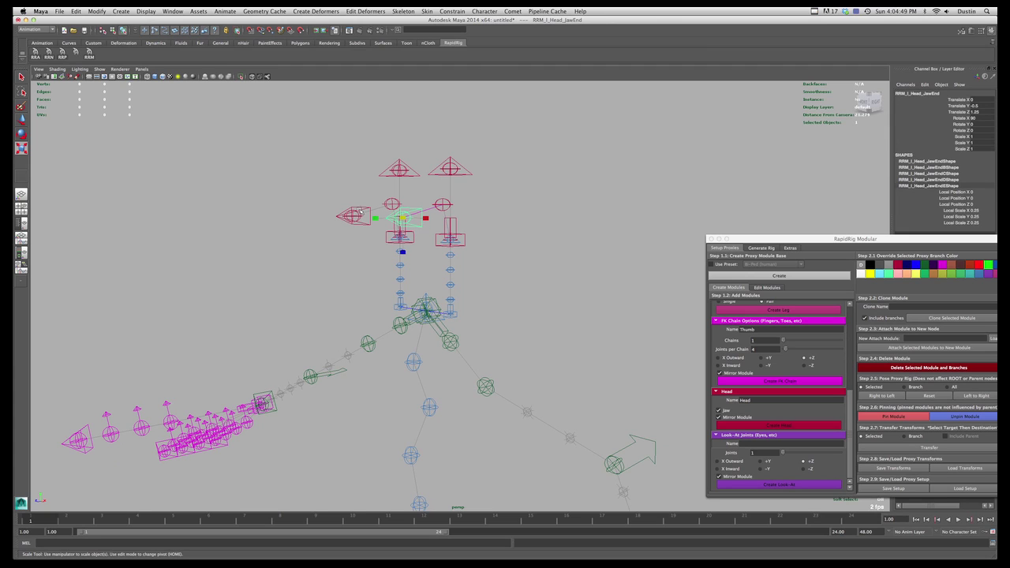
pyautogui.keyDown('alt'); pyautogui.moveTo(360, 207); pyautogui.dragTo(411, 210); pyautogui.keyUp('alt')
pyautogui.click(691, 247)
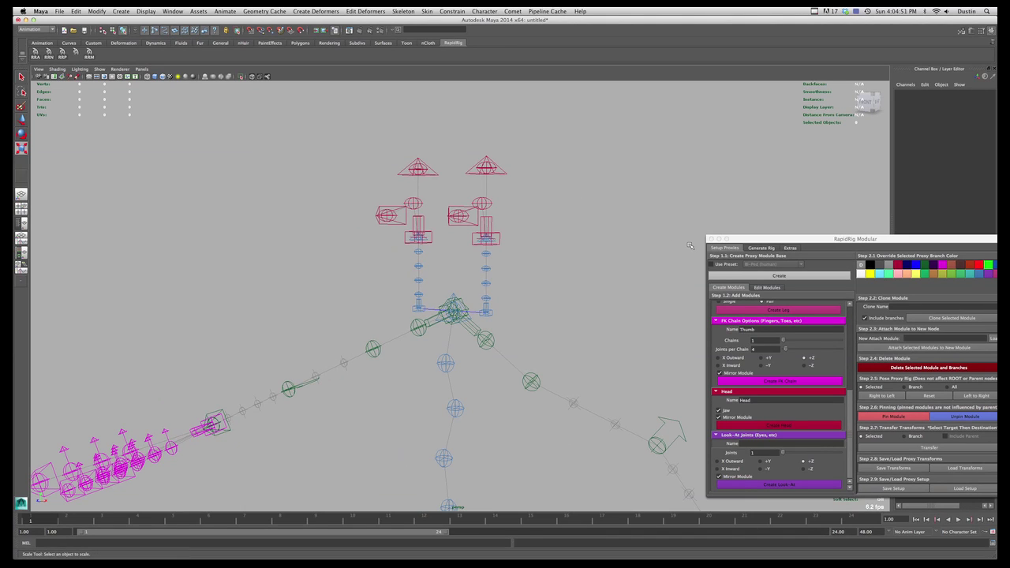
# Step: Compare the left neck's top control with the left head's top control to identify where the head module ends
pyautogui.click(495, 244)
pyautogui.press('q')
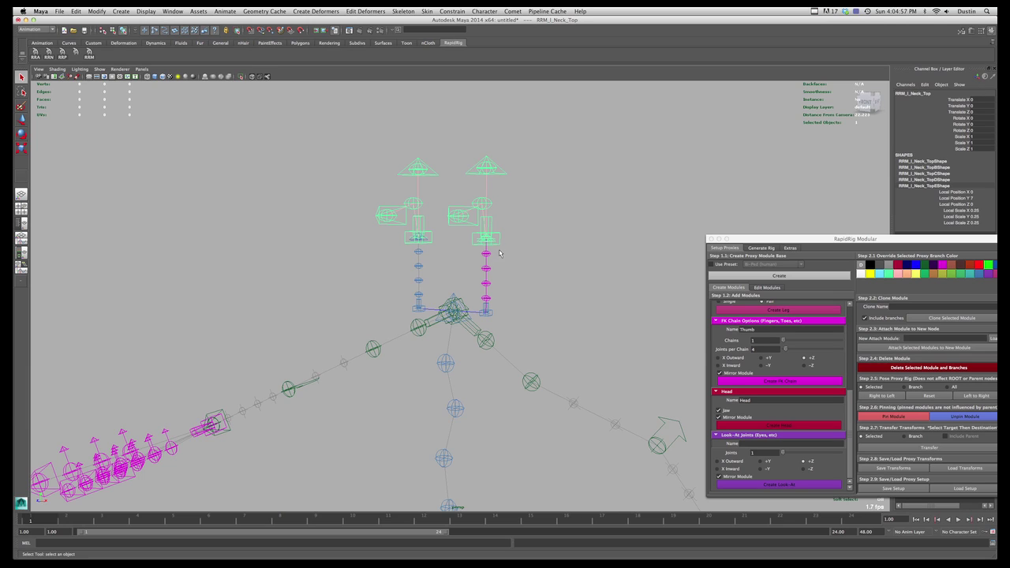
pyautogui.click(493, 181)
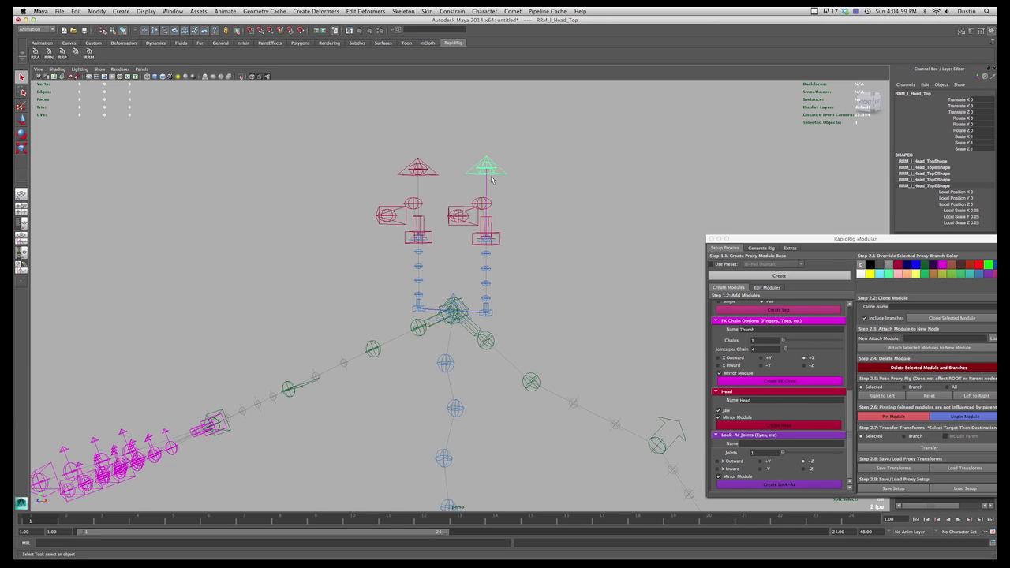
pyautogui.press('e')
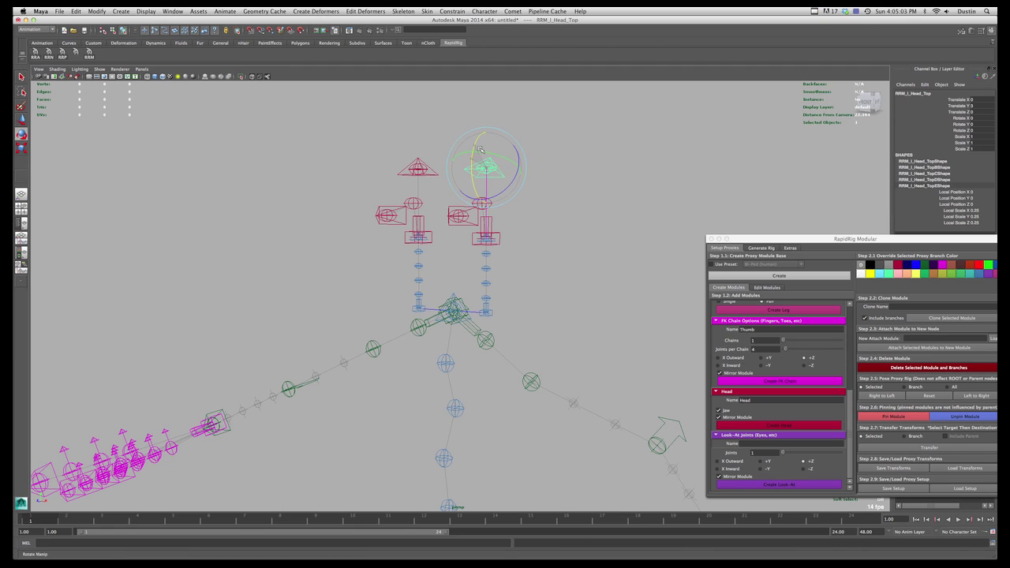
pyautogui.click(574, 178)
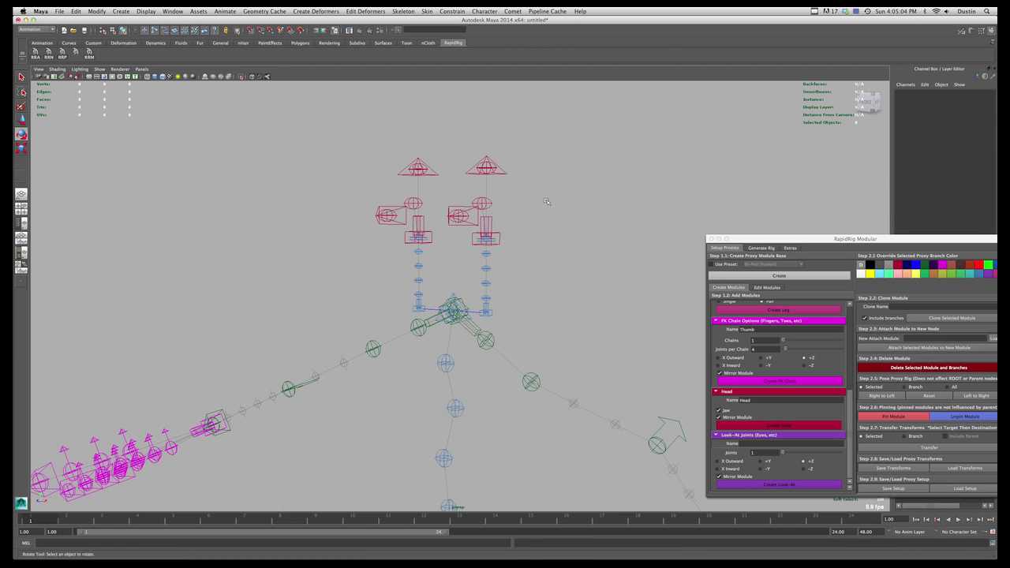
pyautogui.click(497, 243)
pyautogui.click(536, 202)
pyautogui.click(486, 166)
pyautogui.click(427, 164)
# Step: Select the left head's top control as the attachment point and name the look-at module Eye
pyautogui.click(491, 172)
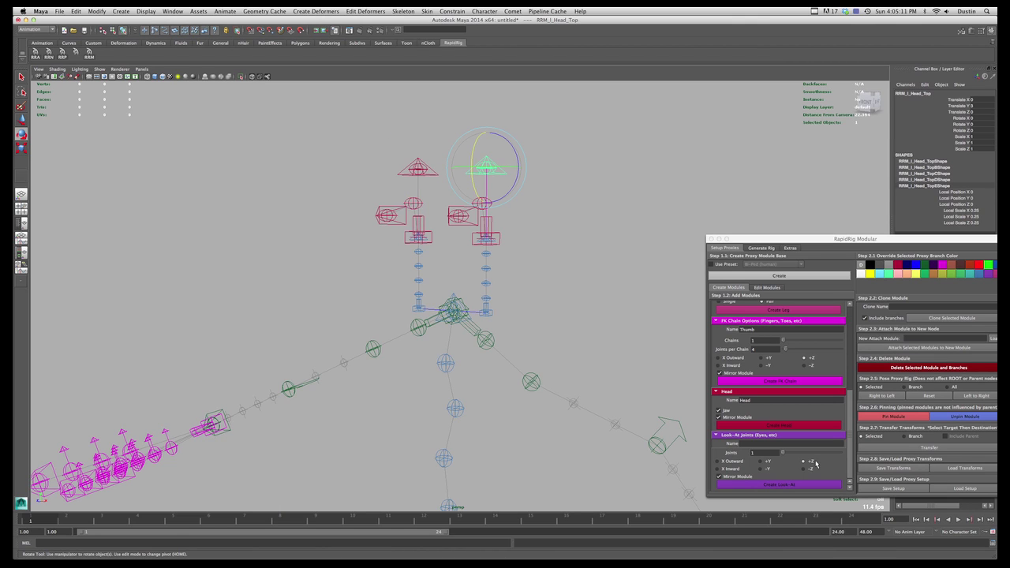
pyautogui.click(789, 444)
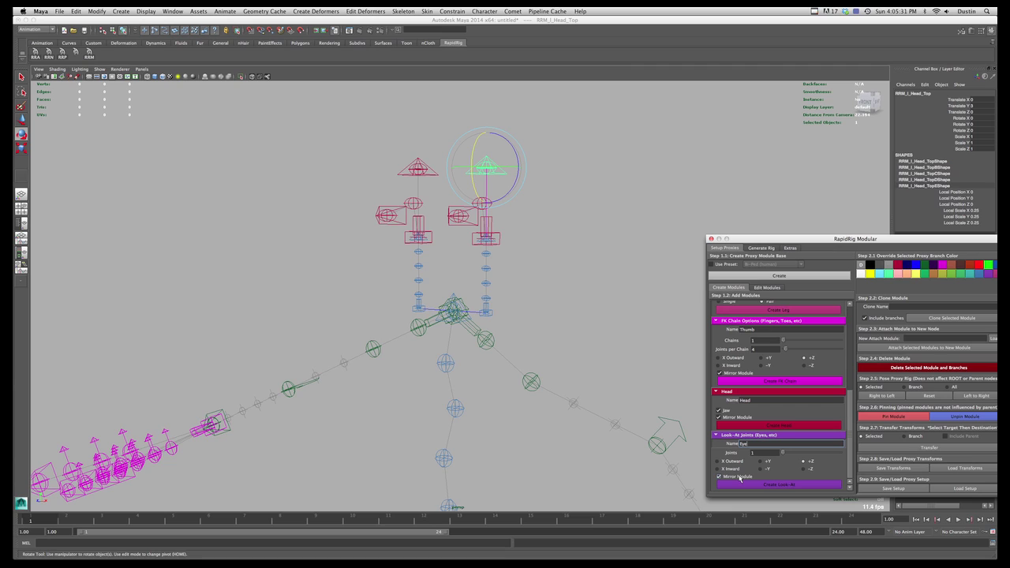
pyautogui.click(753, 452)
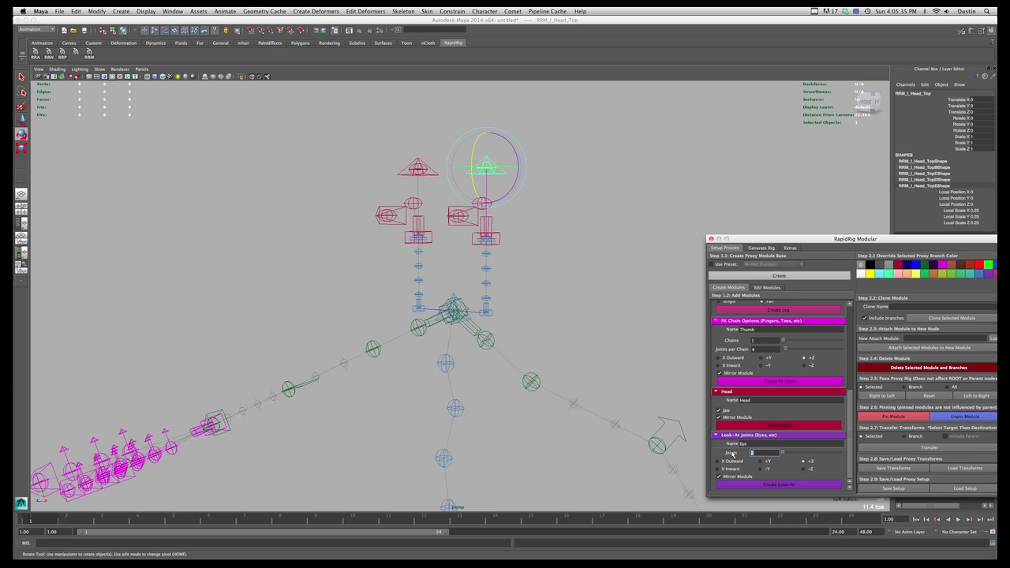
# Step: Try creating the mirrored Eye look-at module with one joint facing +Z, and undo its creation
pyautogui.click(802, 484)
pyautogui.keyDown('alt'); pyautogui.moveTo(508, 258); pyautogui.dragTo(479, 203); pyautogui.keyUp('alt')
pyautogui.click(591, 240)
pyautogui.click(534, 186)
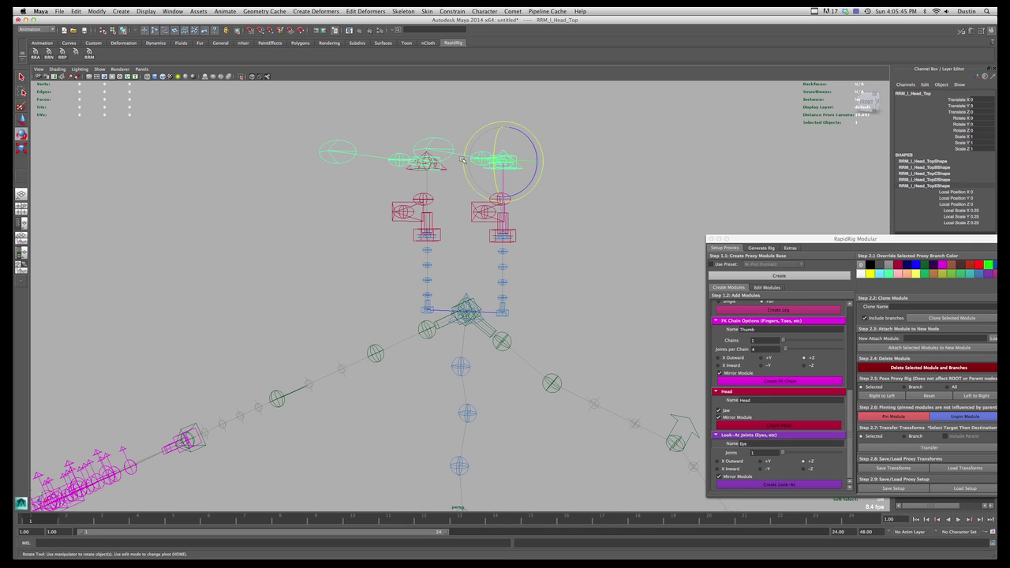
pyautogui.press('z')
pyautogui.press('z')
pyautogui.press('z')
pyautogui.press('z')
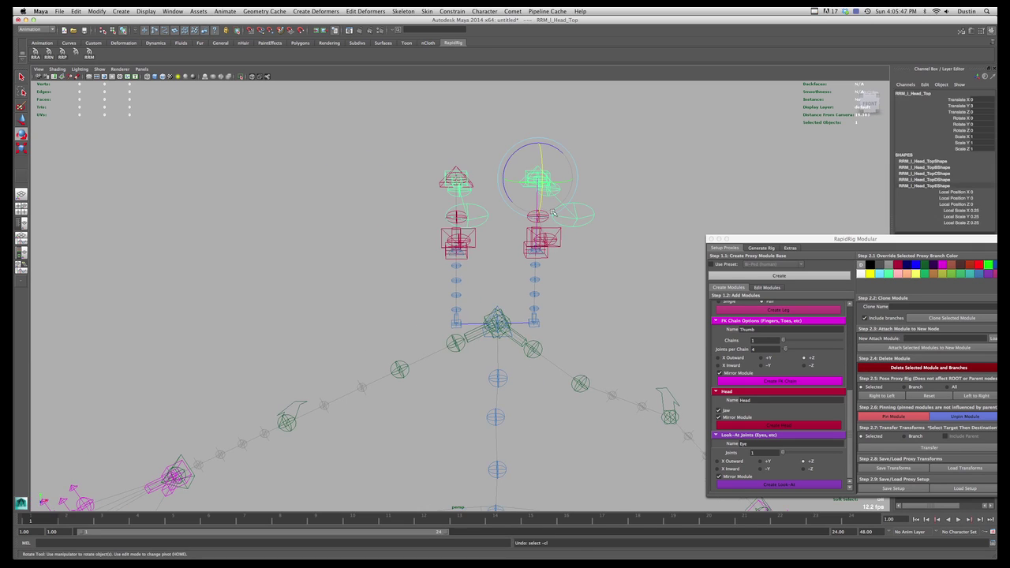
pyautogui.hotkey('shift', 'z')
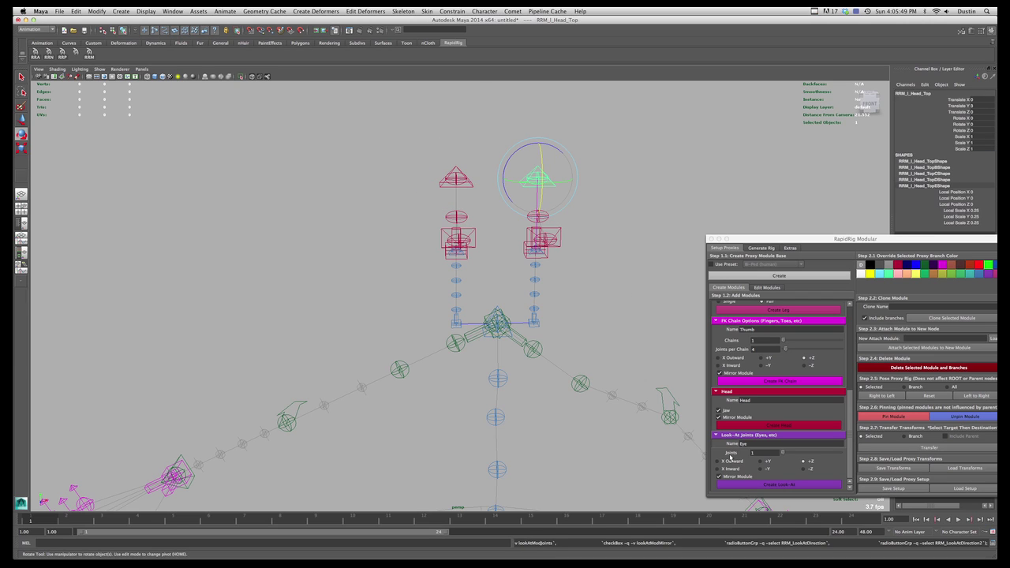
# Step: Set the Eye module's joints to 2 and create it mirrored on the heads, facing +Z
pyautogui.click(753, 452)
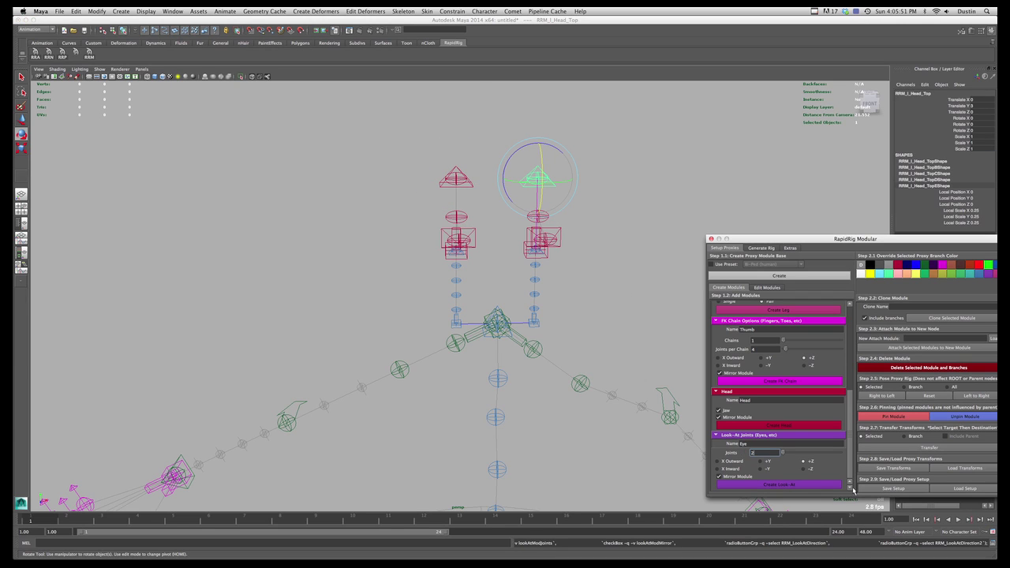
pyautogui.click(780, 485)
pyautogui.keyDown('alt'); pyautogui.moveTo(635, 231); pyautogui.dragTo(591, 220); pyautogui.keyUp('alt')
pyautogui.click(591, 219)
pyautogui.keyDown('alt'); pyautogui.moveTo(591, 219); pyautogui.dragTo(507, 281, button='right'); pyautogui.keyUp('alt')
pyautogui.keyDown('alt'); pyautogui.moveTo(507, 276); pyautogui.dragTo(513, 215, button='middle'); pyautogui.keyUp('alt')
pyautogui.keyDown('alt'); pyautogui.moveTo(513, 215); pyautogui.dragTo(477, 229, button='right'); pyautogui.keyUp('alt')
pyautogui.keyDown('alt'); pyautogui.moveTo(478, 229); pyautogui.dragTo(468, 259); pyautogui.keyUp('alt')
pyautogui.keyDown('alt'); pyautogui.moveTo(469, 258); pyautogui.dragTo(461, 221, button='middle'); pyautogui.keyUp('alt')
# Step: Compare the options for creating modules with those for editing existing splines, arms and legs, ending on the editing options
pyautogui.scroll(5, 794, 436)
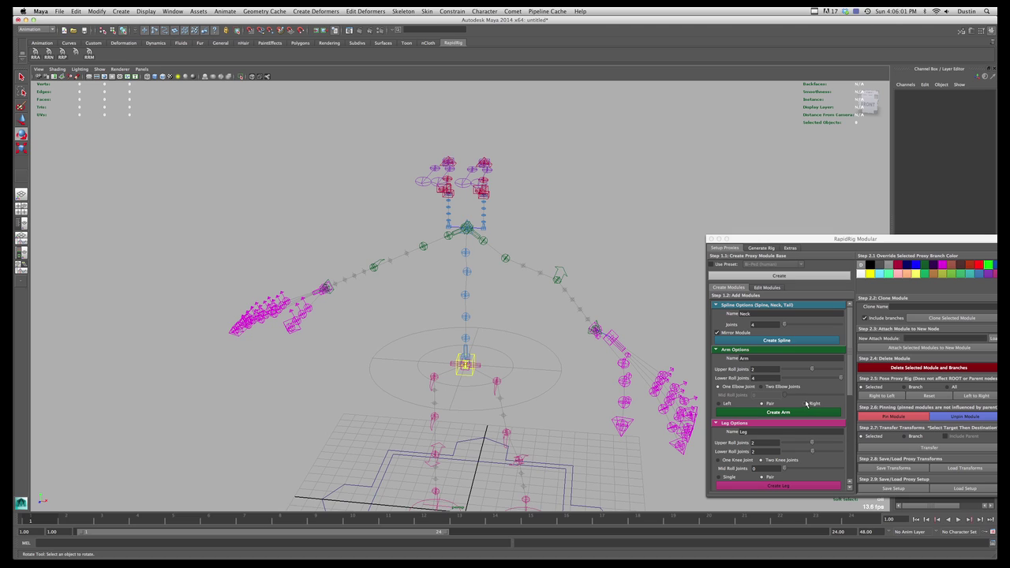
pyautogui.click(767, 289)
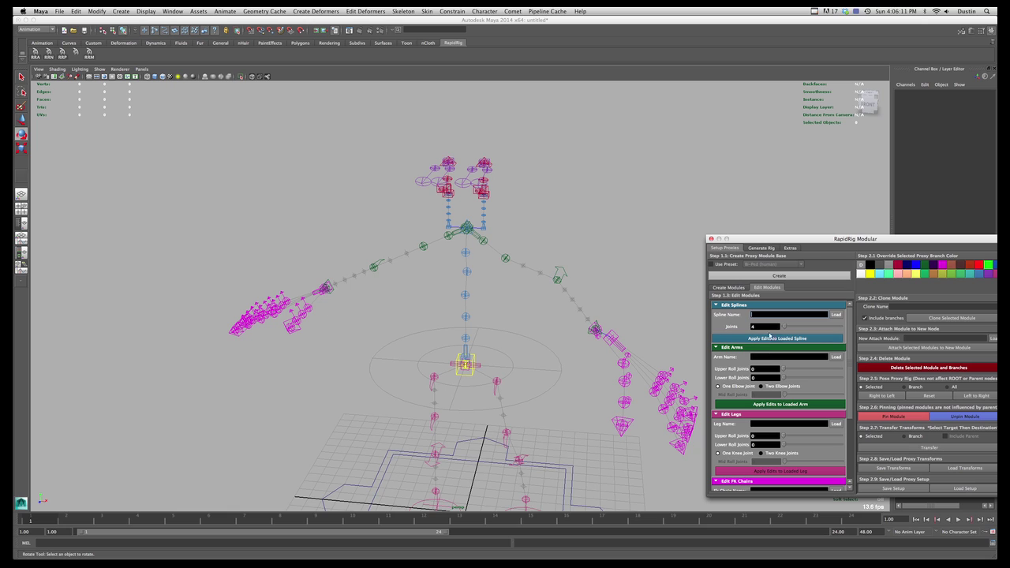
pyautogui.click(601, 228)
pyautogui.click(734, 287)
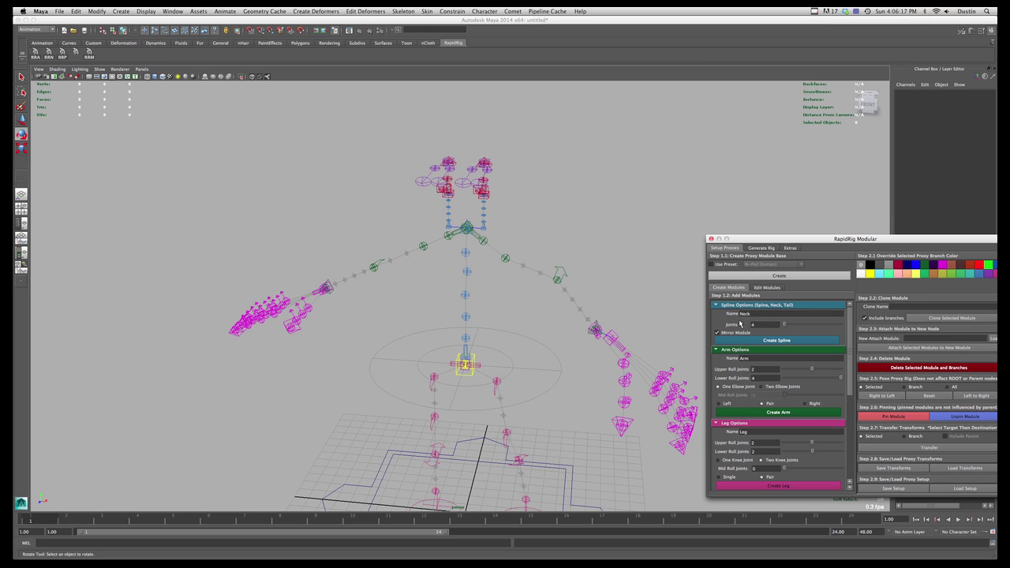
pyautogui.click(769, 288)
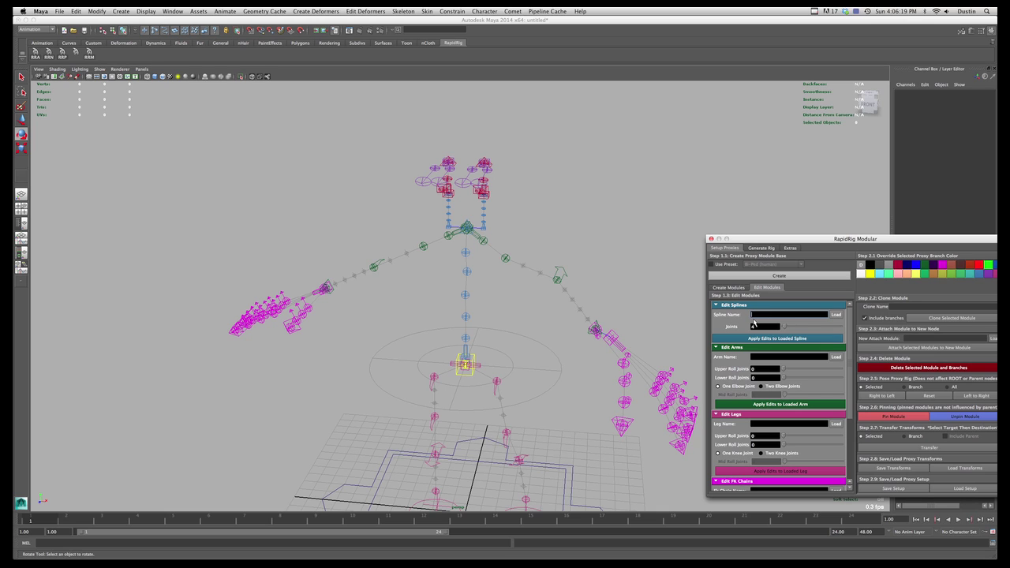
pyautogui.click(729, 288)
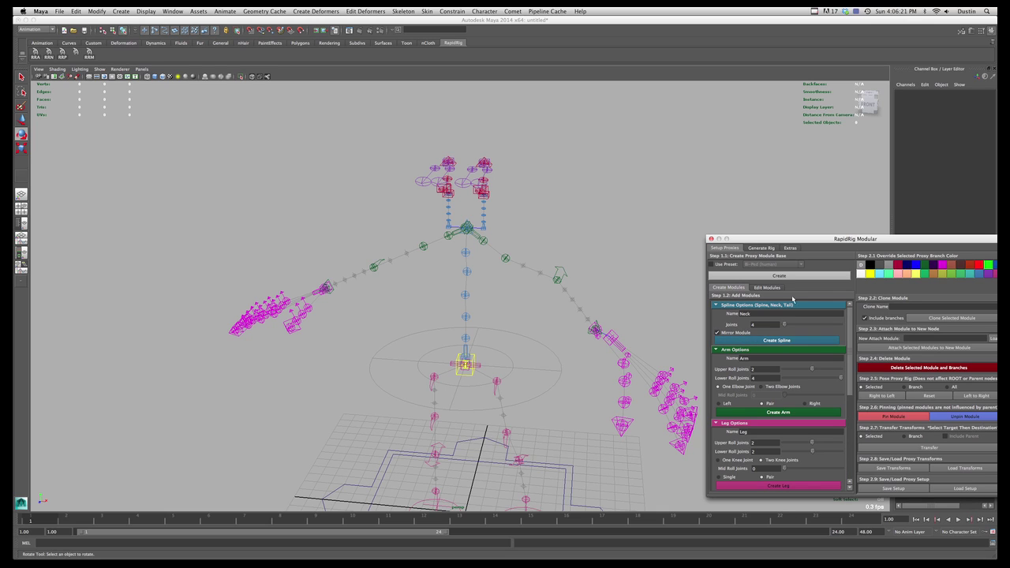
pyautogui.click(767, 288)
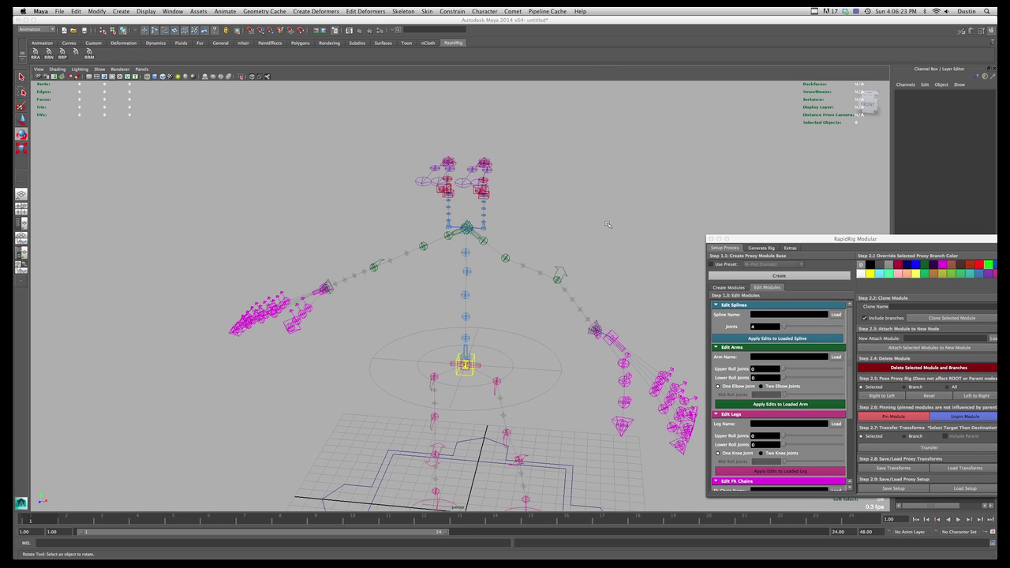
# Step: Select the spine's top control and move the RapidRig Modular window fully into view
pyautogui.moveTo(501, 260)
pyautogui.keyDown('alt'); pyautogui.mouseDown()
pyautogui.moveTo(467, 232)
pyautogui.moveTo(500, 247)
pyautogui.mouseUp(); pyautogui.keyUp('alt')
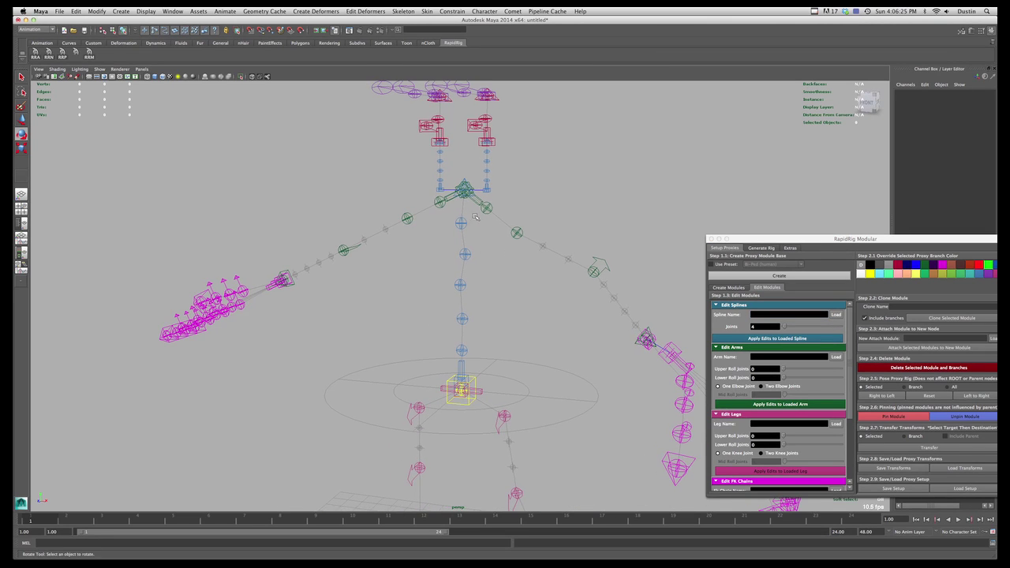
pyautogui.click(466, 180)
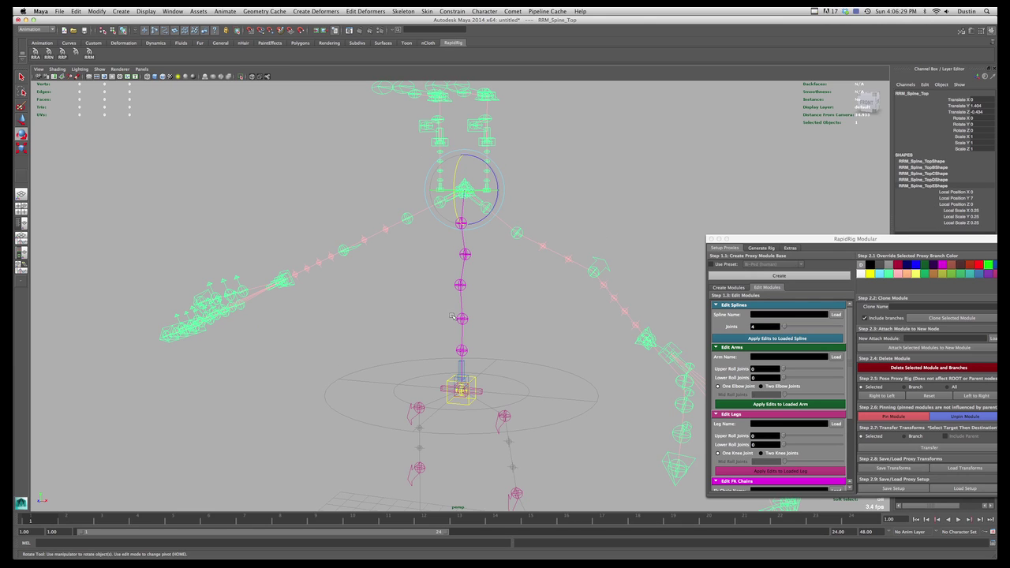
pyautogui.moveTo(865, 237); pyautogui.dragTo(832, 198)
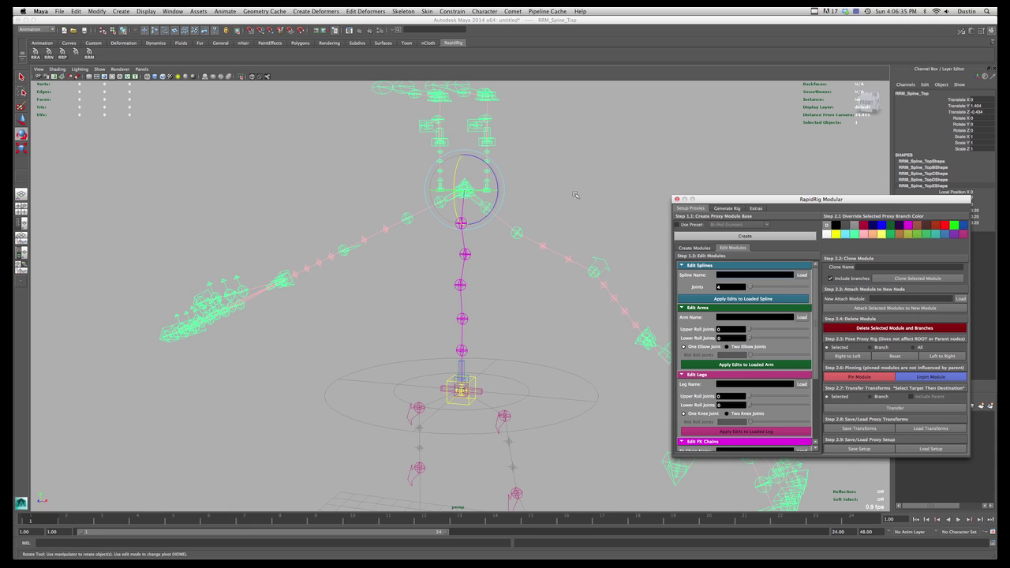
# Step: Try deleting the spine module and its branches from its top control, and undo the deletion
pyautogui.click(476, 266)
pyautogui.moveTo(476, 266); pyautogui.dragTo(448, 284)
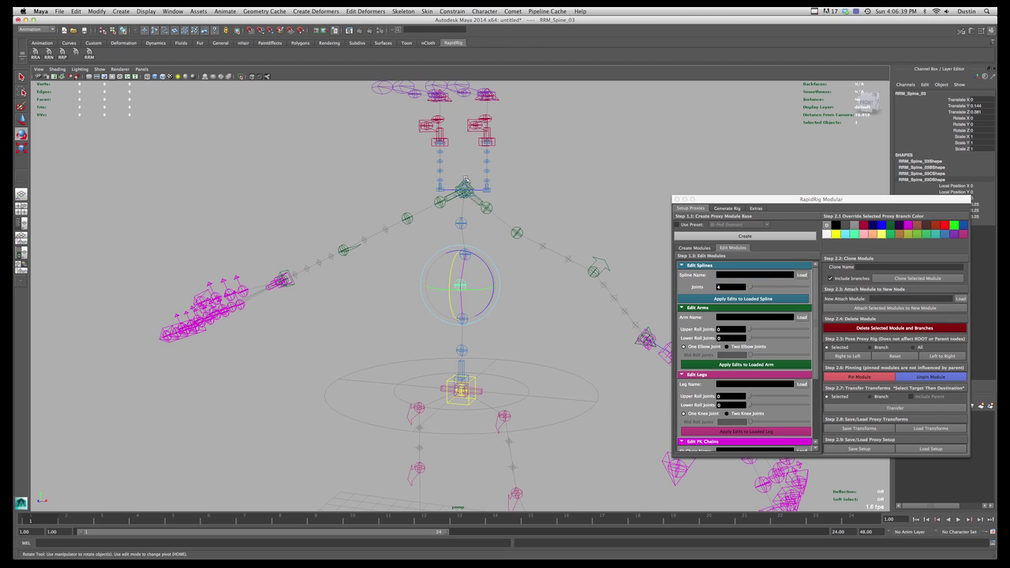
pyautogui.click(464, 181)
pyautogui.click(893, 328)
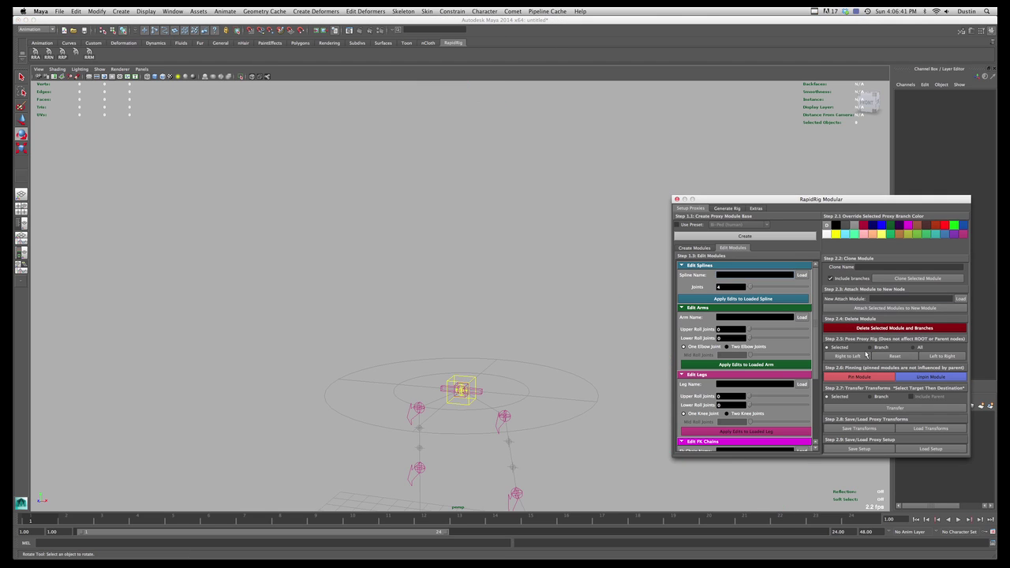
pyautogui.click(517, 346)
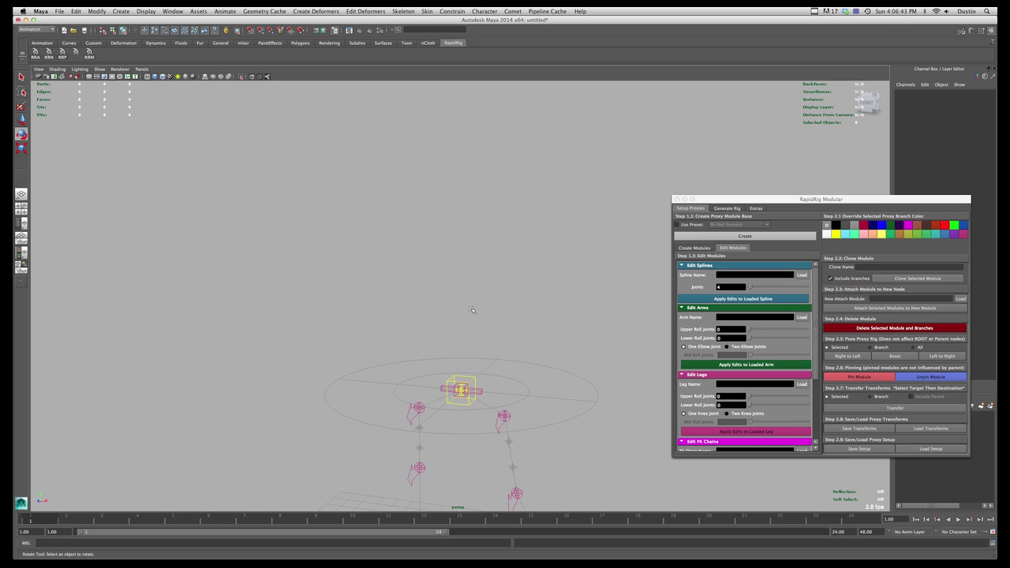
pyautogui.press('super+z')
pyautogui.click(521, 361)
# Step: Inspect the spine's top control again, and switch the selection to the middle spine control
pyautogui.keyDown('alt'); pyautogui.moveTo(472, 228); pyautogui.dragTo(488, 234, button='right'); pyautogui.keyUp('alt')
pyautogui.press('e')
pyautogui.click(466, 174)
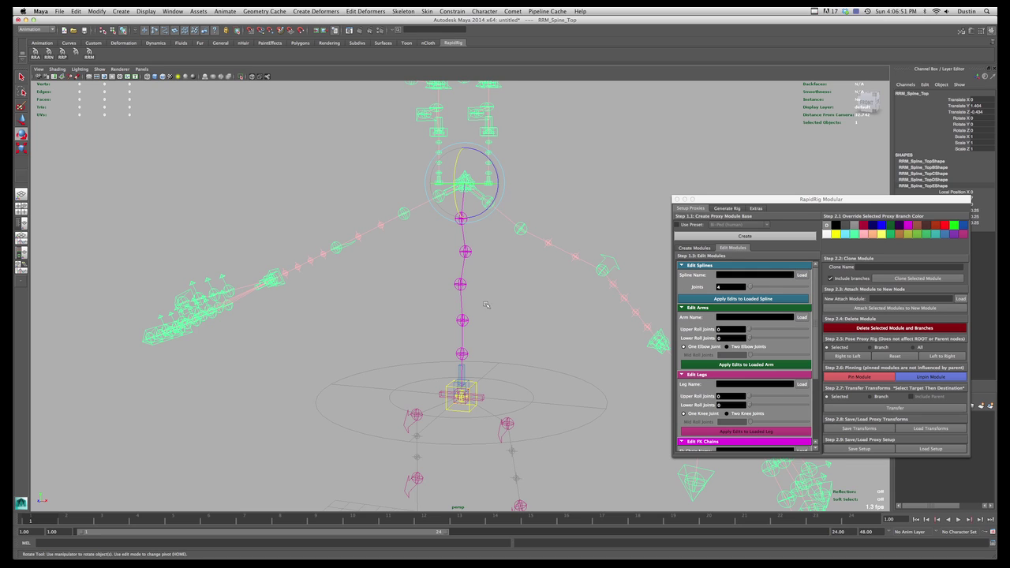
pyautogui.click(462, 285)
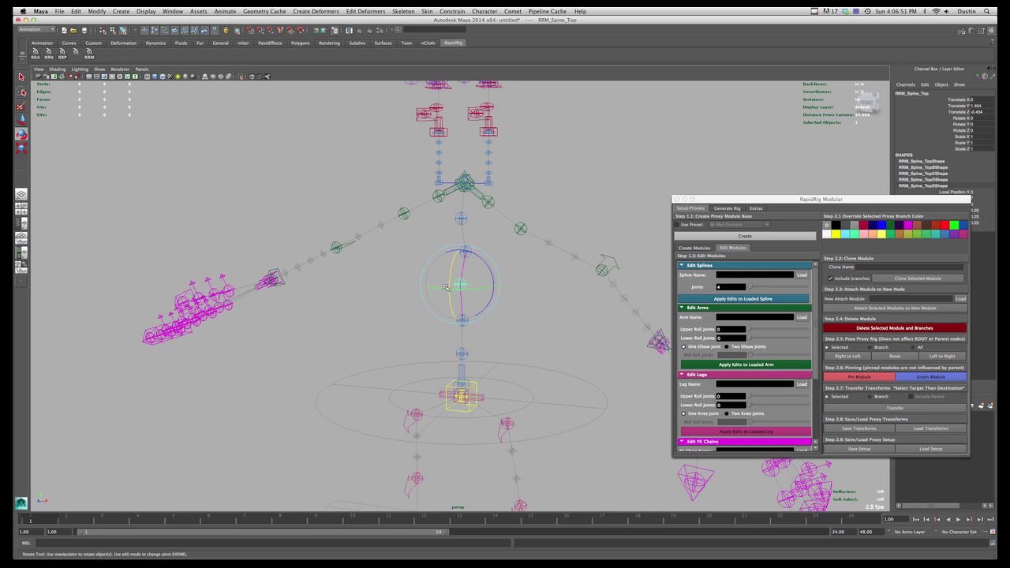
# Step: Load the spine module for editing from its middle control and rebuild it with 10 joints
pyautogui.click(802, 276)
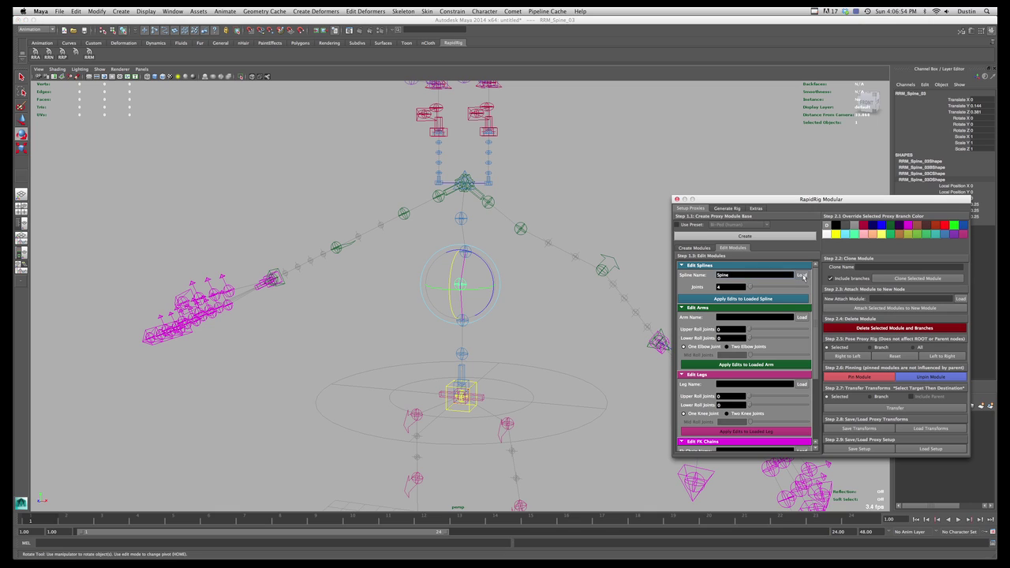
pyautogui.doubleClick(732, 286)
pyautogui.click(737, 299)
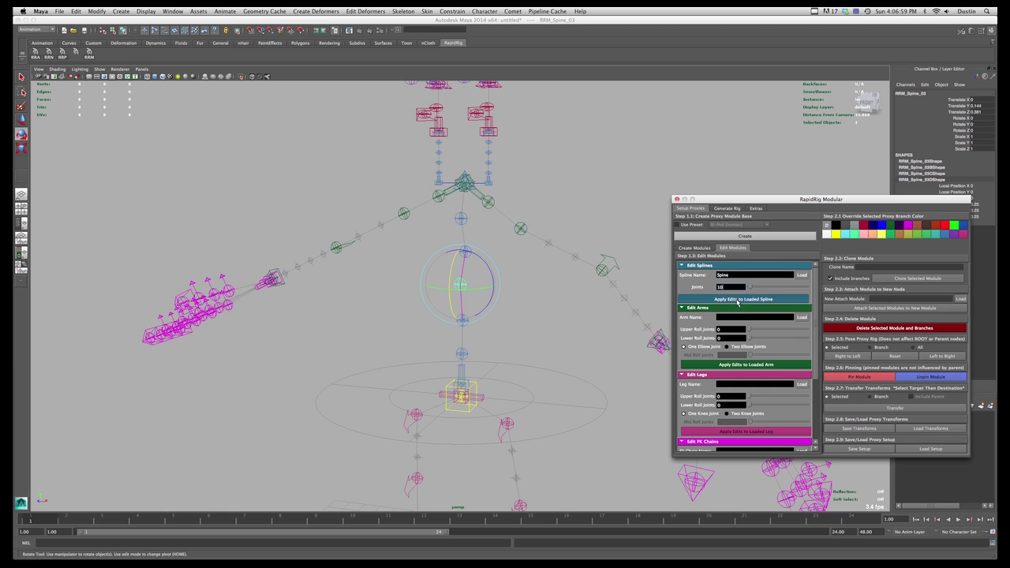
pyautogui.keyDown('alt'); pyautogui.moveTo(522, 308); pyautogui.dragTo(494, 304); pyautogui.keyUp('alt')
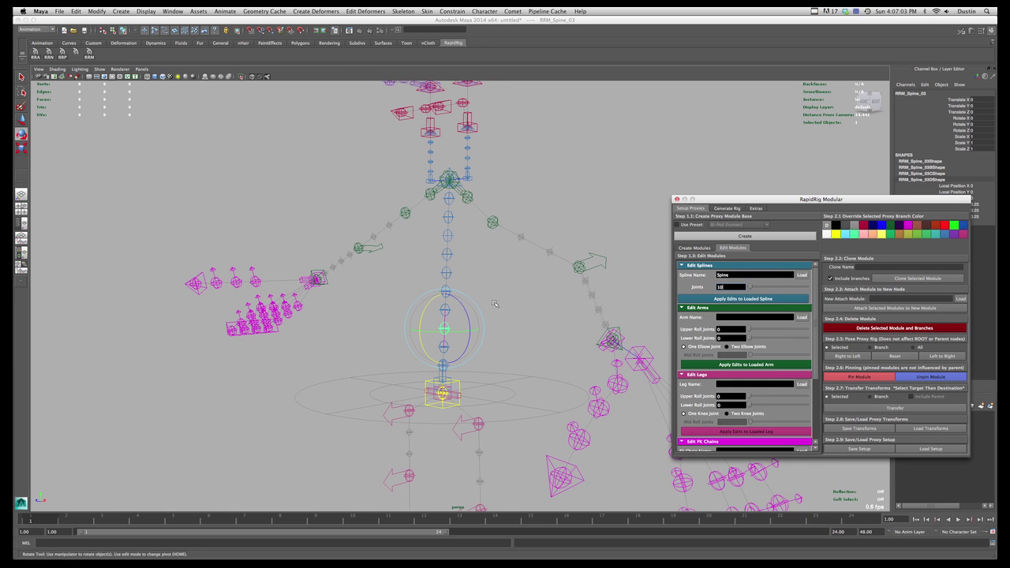
pyautogui.keyDown('alt'); pyautogui.moveTo(491, 302); pyautogui.dragTo(473, 313); pyautogui.keyUp('alt')
# Step: Inspect the rebuilt spine by selecting its controls 05 and 06 with the Move tool, and clear the selection
pyautogui.press('w')
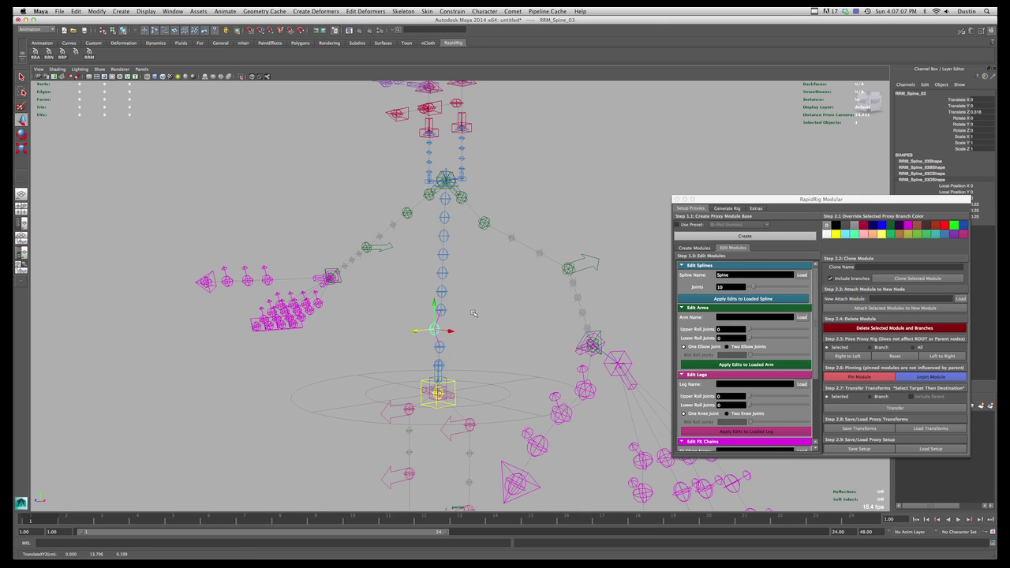
pyautogui.press('z')
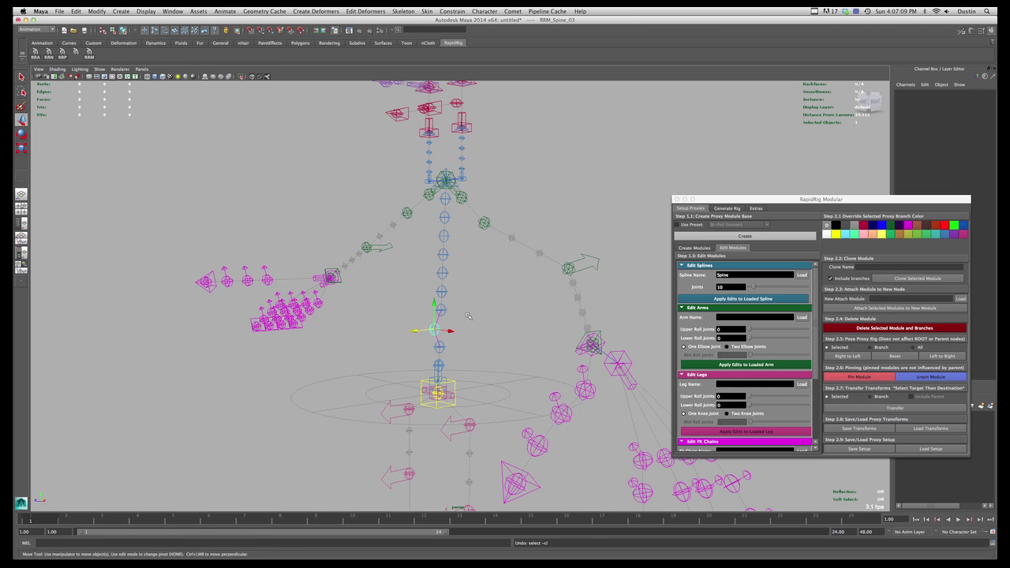
pyautogui.click(447, 294)
pyautogui.keyDown('alt'); pyautogui.moveTo(447, 294); pyautogui.dragTo(484, 301); pyautogui.keyUp('alt')
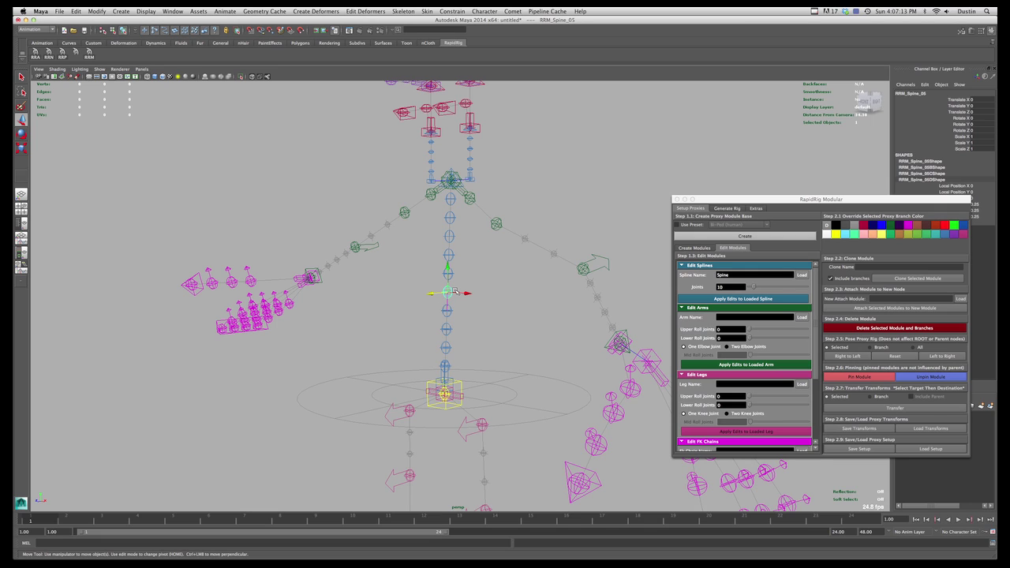
pyautogui.click(449, 273)
pyautogui.keyDown('alt'); pyautogui.moveTo(460, 273); pyautogui.dragTo(454, 254); pyautogui.keyUp('alt')
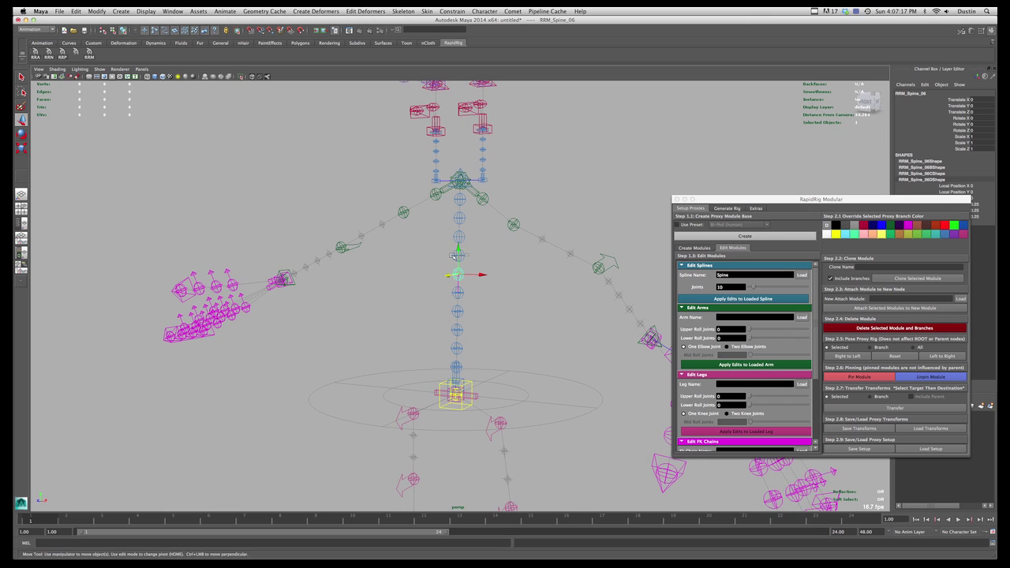
pyautogui.click(505, 277)
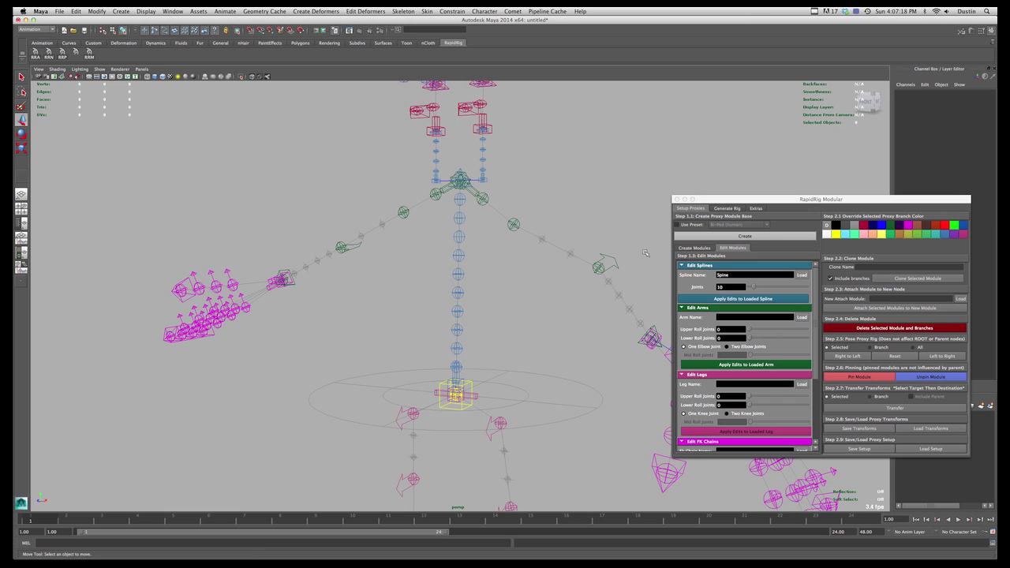
# Step: Create a mirrored FK chain named Rib on spine control 06, with one chain of 4 joints pointing X Outward
pyautogui.click(694, 224)
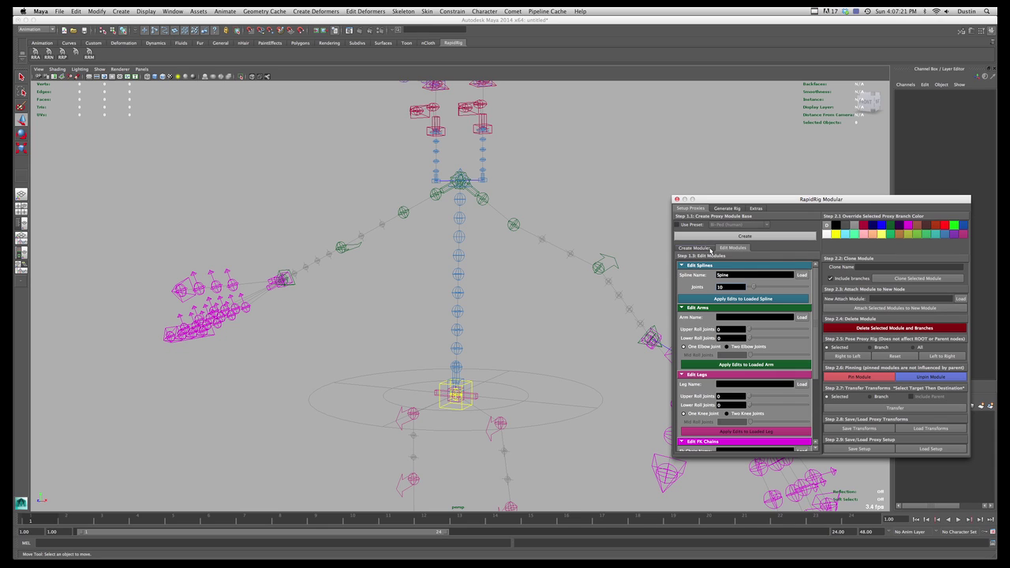
pyautogui.click(695, 248)
pyautogui.scroll(-3, 732, 393)
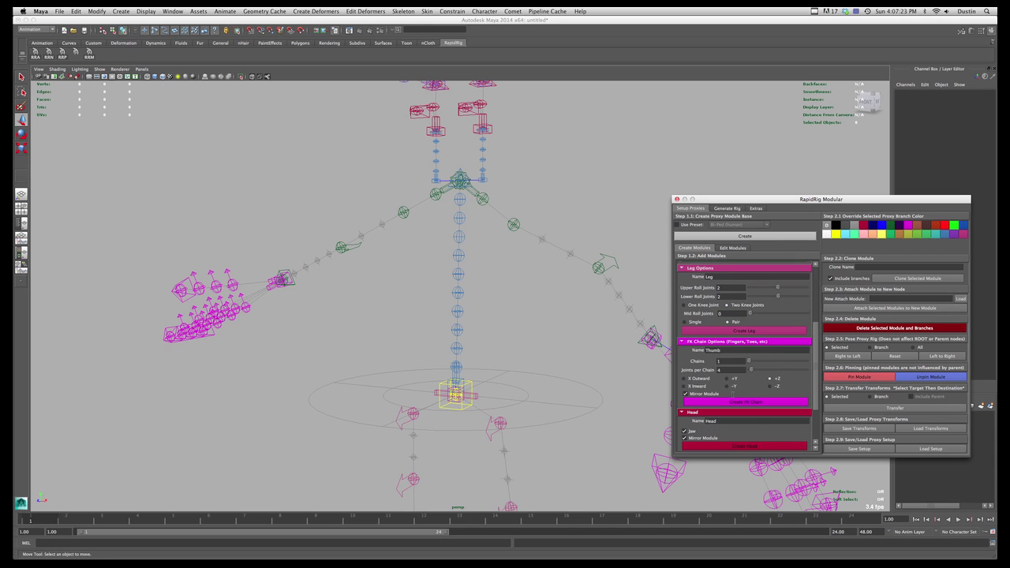
pyautogui.doubleClick(734, 351)
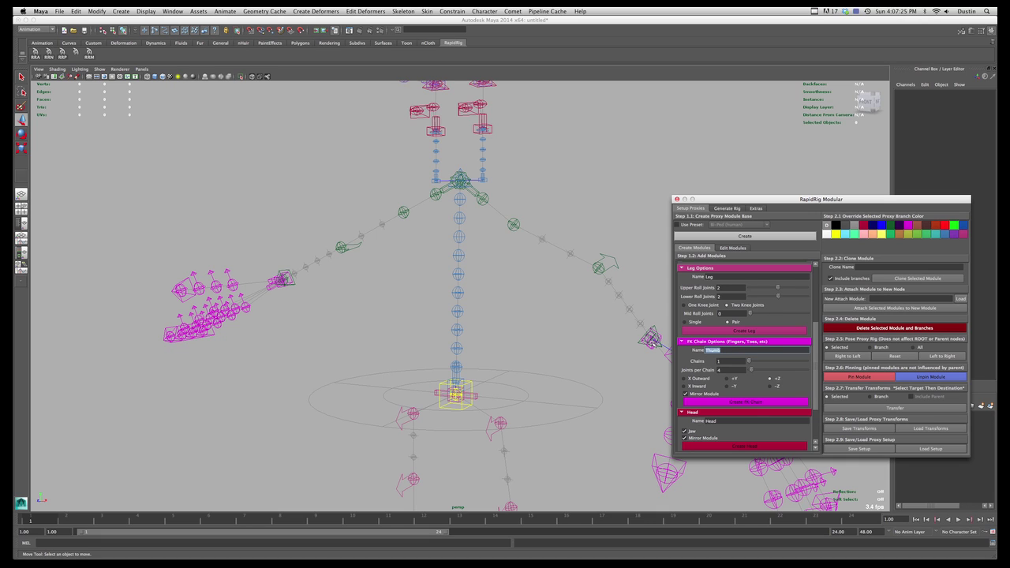
pyautogui.write('Bi')
pyautogui.write('b')
pyautogui.click(466, 273)
pyautogui.click(703, 379)
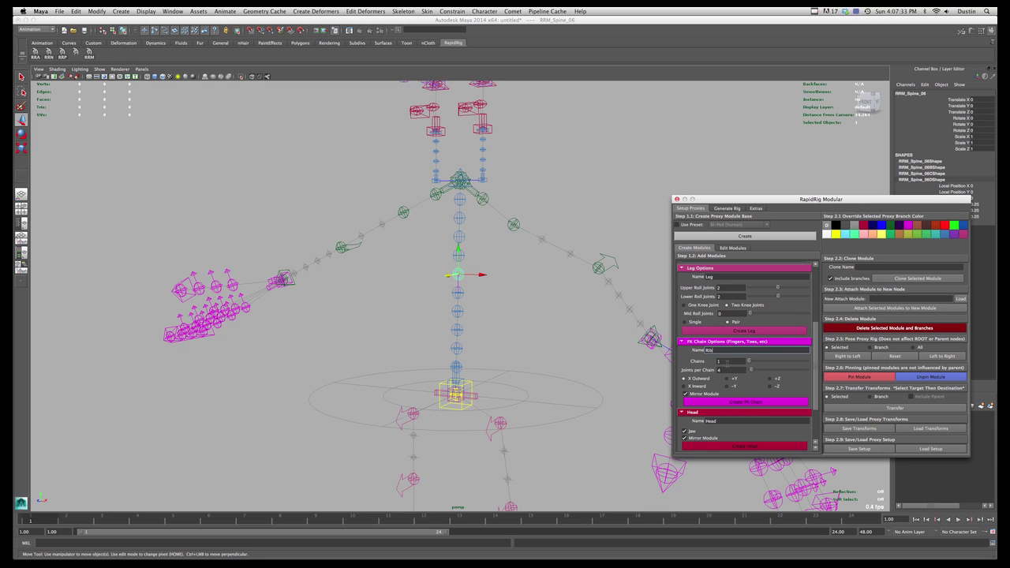
pyautogui.click(745, 401)
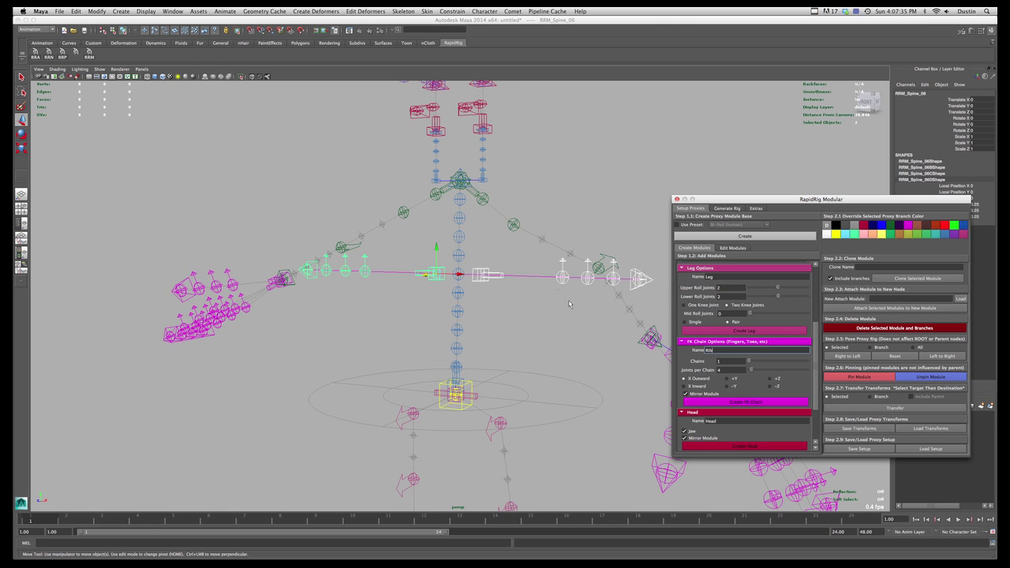
# Step: Check the ribs attached to spine control 06, and rebuild the loaded spine with 8 joints
pyautogui.click(459, 274)
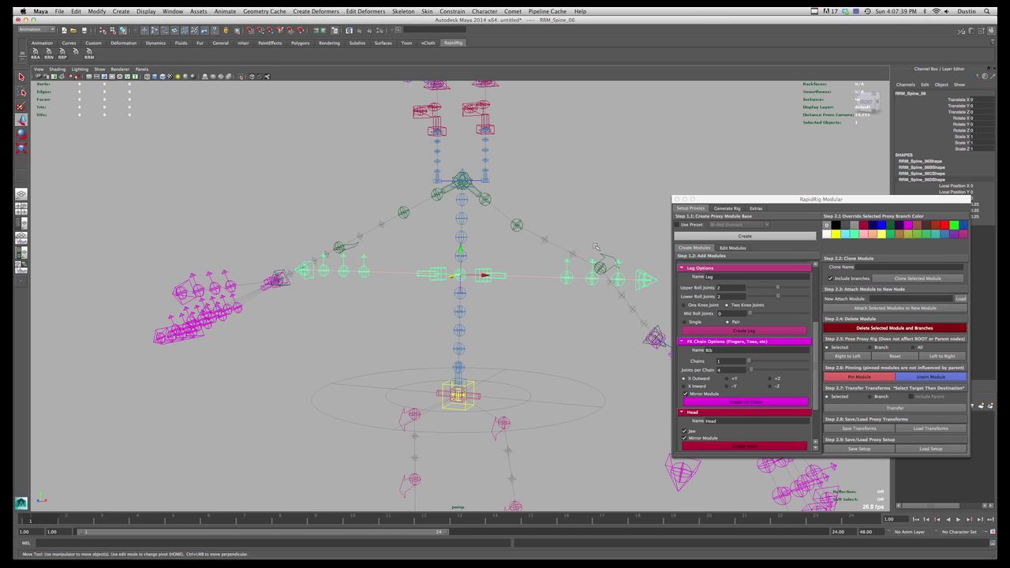
pyautogui.click(730, 248)
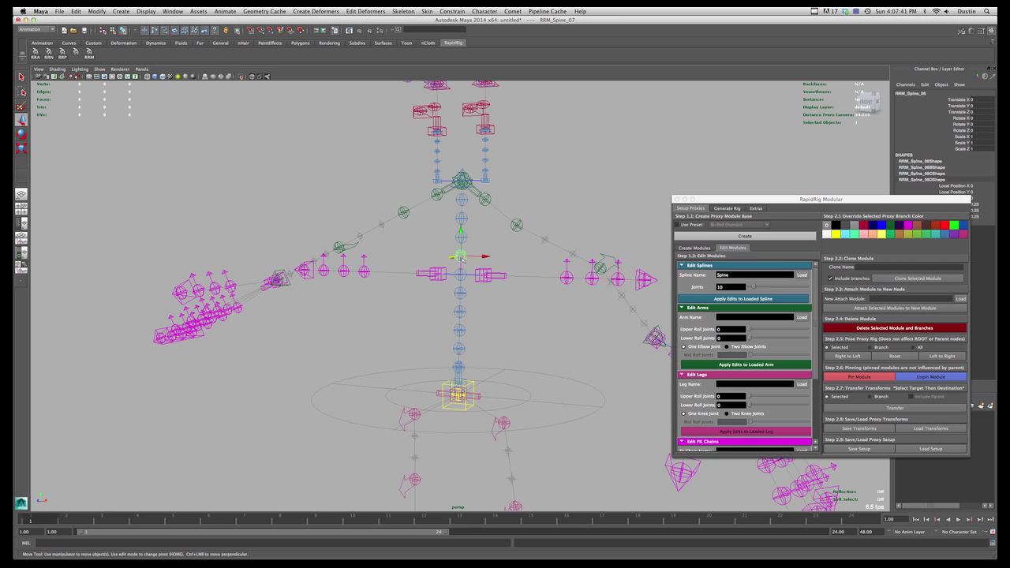
pyautogui.doubleClick(733, 286)
pyautogui.moveTo(737, 287); pyautogui.dragTo(707, 289)
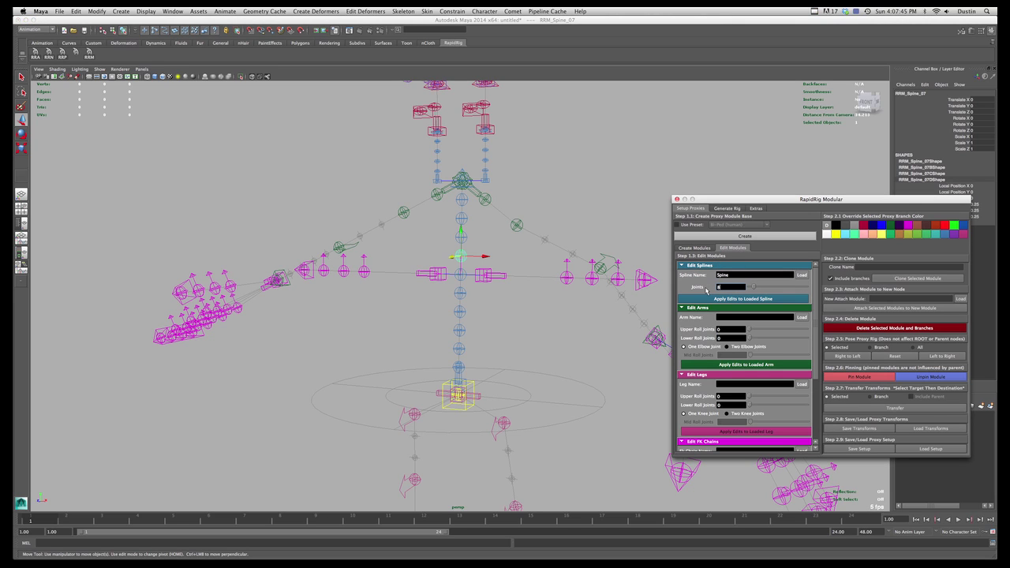
pyautogui.click(741, 300)
pyautogui.click(734, 300)
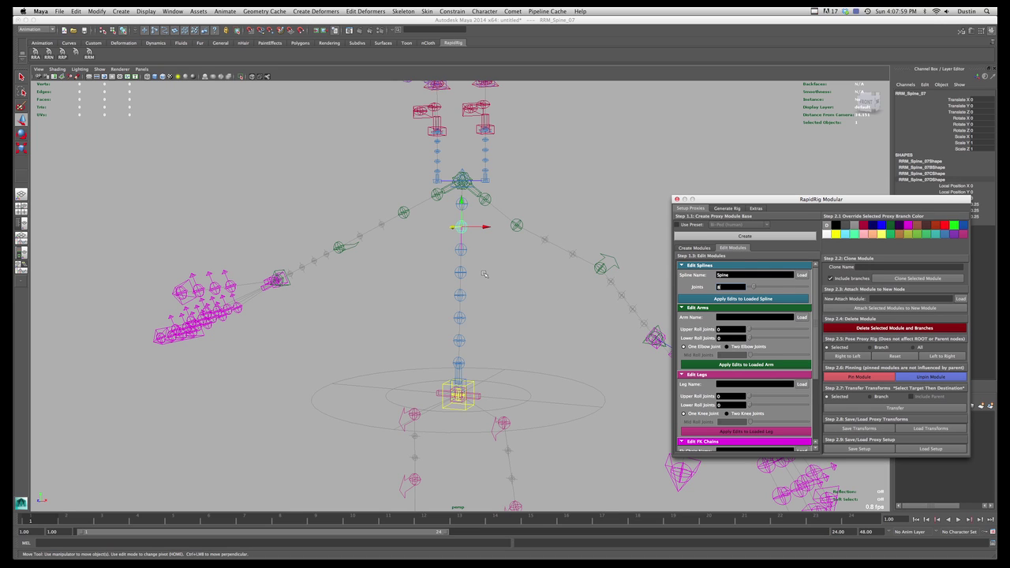
# Step: Load the arm module from the left elbow control and apply 0 upper and lower roll joints with one elbow joint
pyautogui.keyDown('alt'); pyautogui.moveTo(600, 272); pyautogui.dragTo(534, 259, button='middle'); pyautogui.keyUp('alt')
pyautogui.click(562, 272)
pyautogui.click(576, 269)
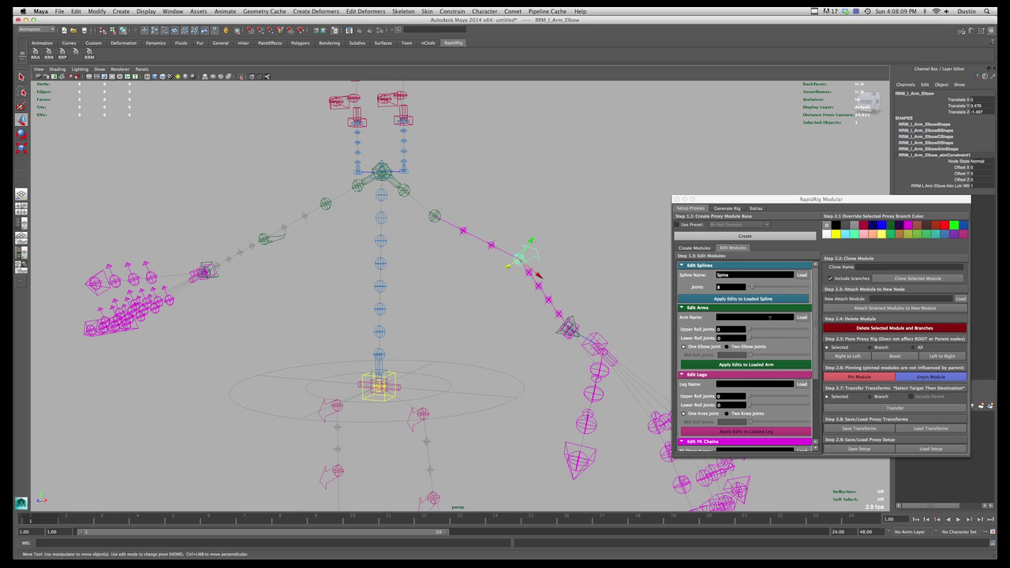
pyautogui.click(802, 318)
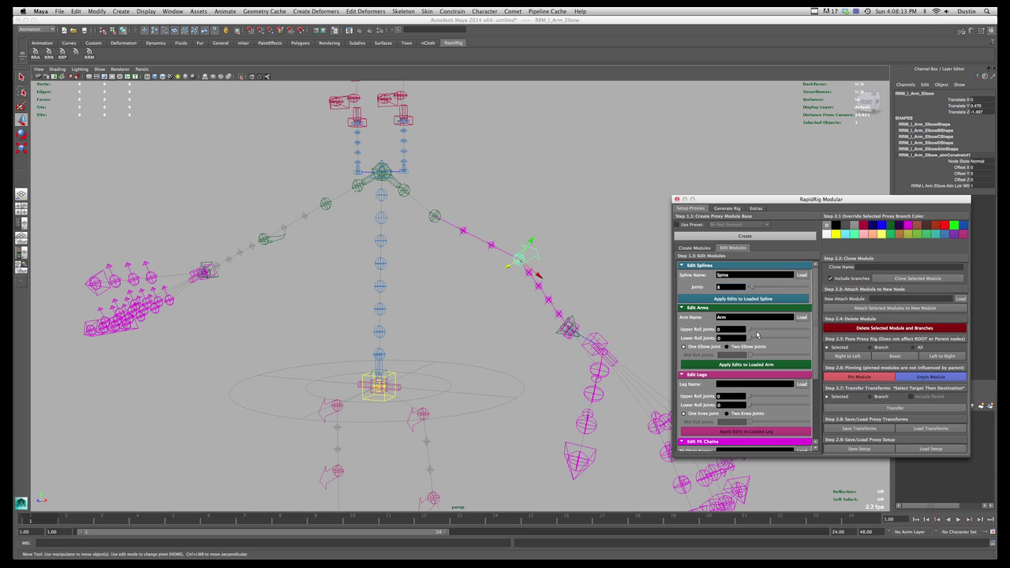
pyautogui.click(744, 366)
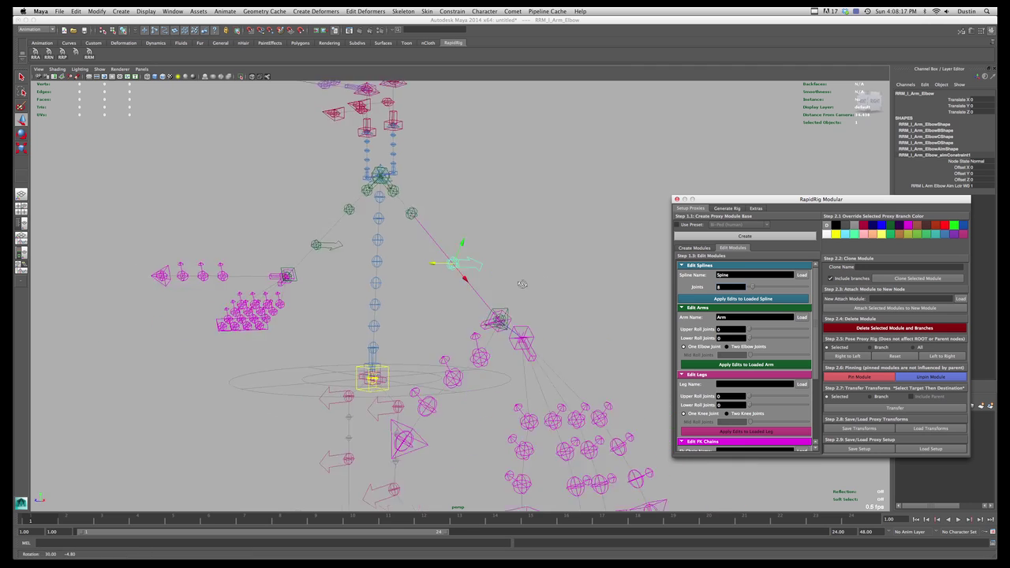
# Step: Rebuild the loaded arm with two elbow joints and 2 mid roll joints
pyautogui.click(727, 346)
pyautogui.moveTo(750, 355); pyautogui.dragTo(779, 357)
pyautogui.click(777, 365)
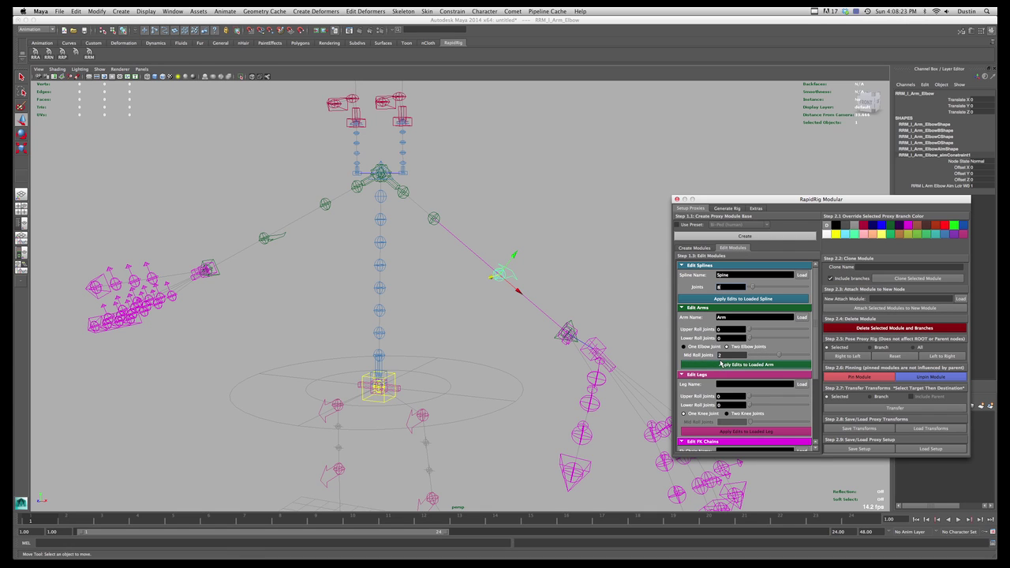
pyautogui.keyDown('alt'); pyautogui.moveTo(554, 372); pyautogui.dragTo(484, 355, button='right'); pyautogui.keyUp('alt')
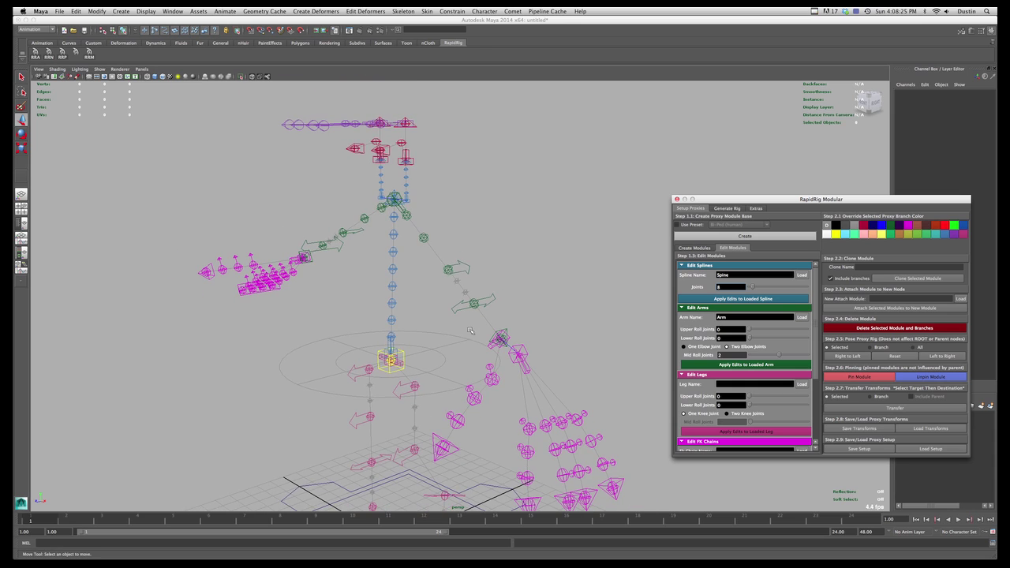
# Step: Move the left arm's two elbow controls off the arm line in opposite directions, and clear the selection
pyautogui.click(466, 272)
pyautogui.moveTo(433, 273); pyautogui.dragTo(458, 268)
pyautogui.click(485, 298)
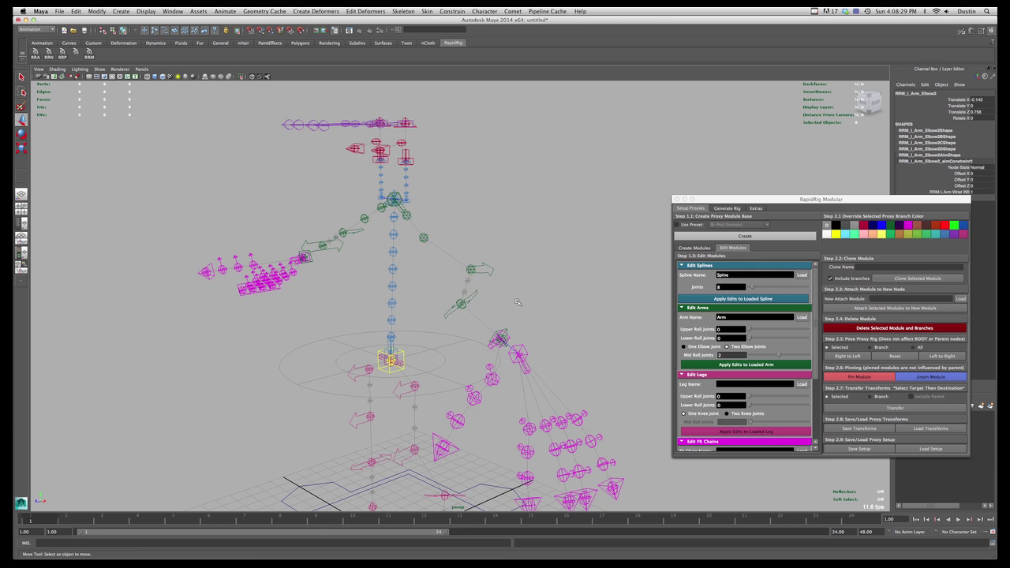
pyautogui.click(518, 303)
pyautogui.keyDown('alt'); pyautogui.moveTo(470, 305); pyautogui.dragTo(439, 330); pyautogui.keyUp('alt')
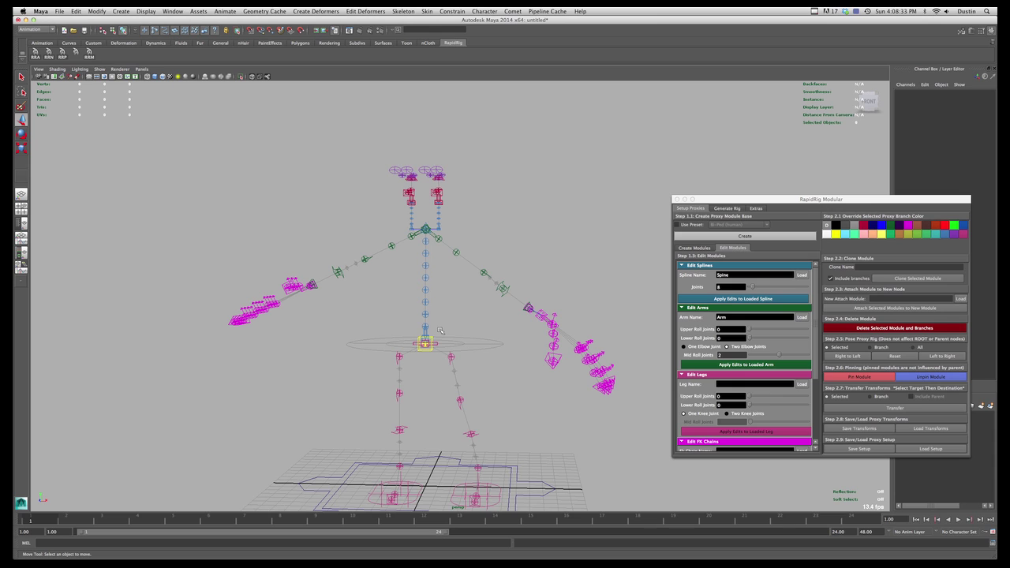
# Step: Enter Leg as the leg module's name and apply 0 upper and lower roll joints with one knee joint
pyautogui.scroll(-2, 786, 397)
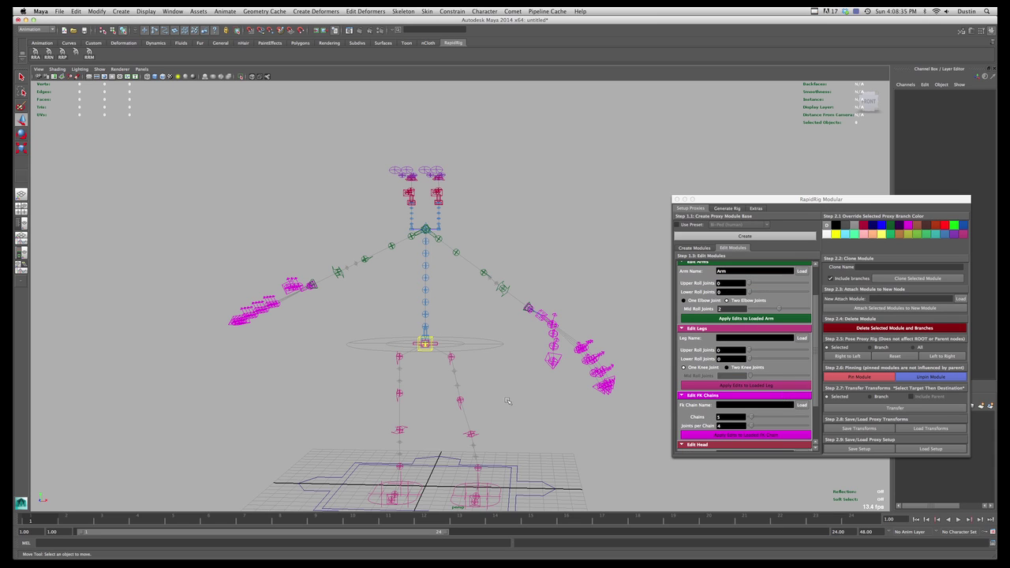
pyautogui.keyDown('alt'); pyautogui.moveTo(489, 408); pyautogui.dragTo(485, 374, button='middle'); pyautogui.keyUp('alt')
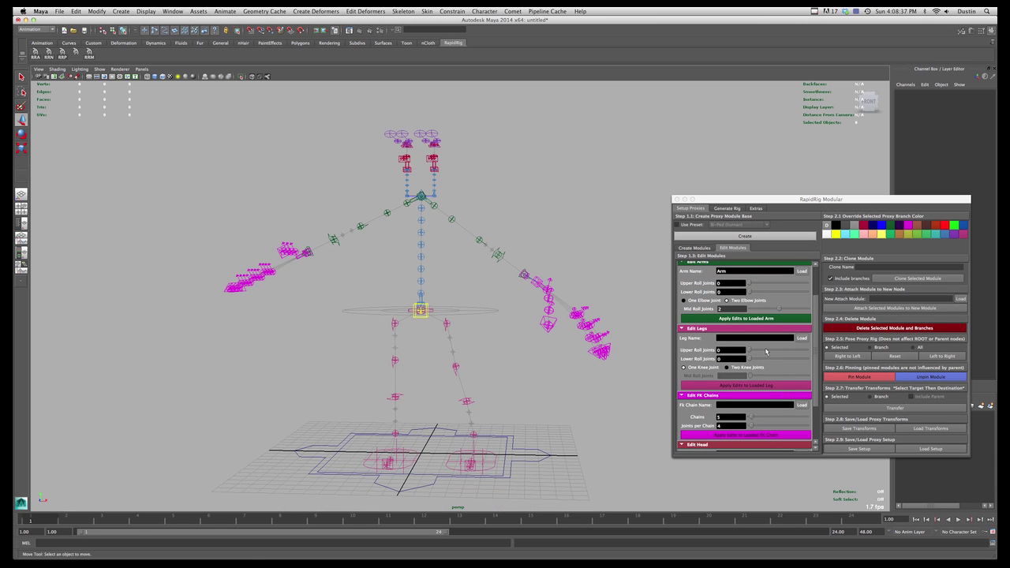
pyautogui.click(774, 351)
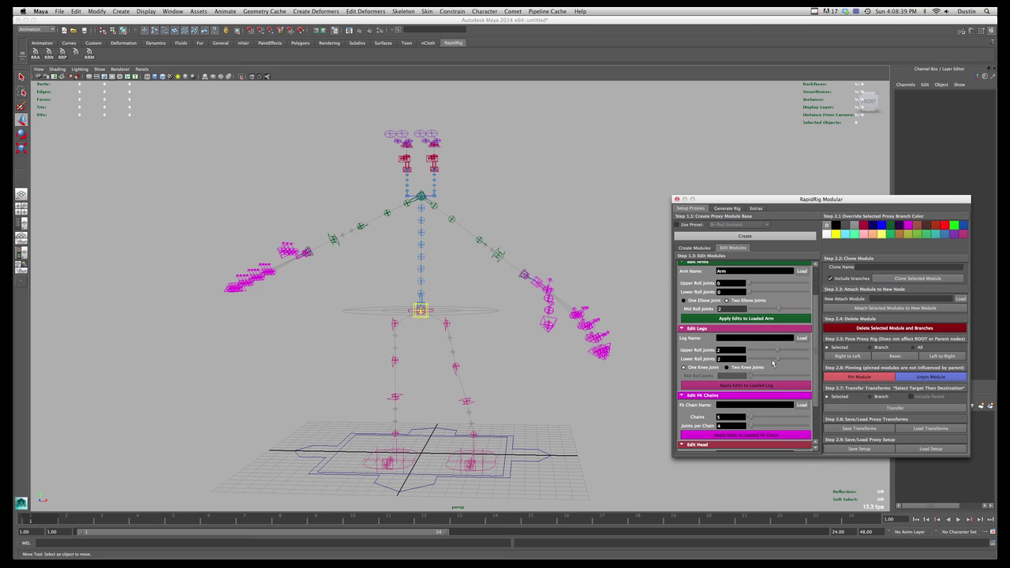
pyautogui.click(755, 359)
pyautogui.click(466, 400)
pyautogui.click(757, 337)
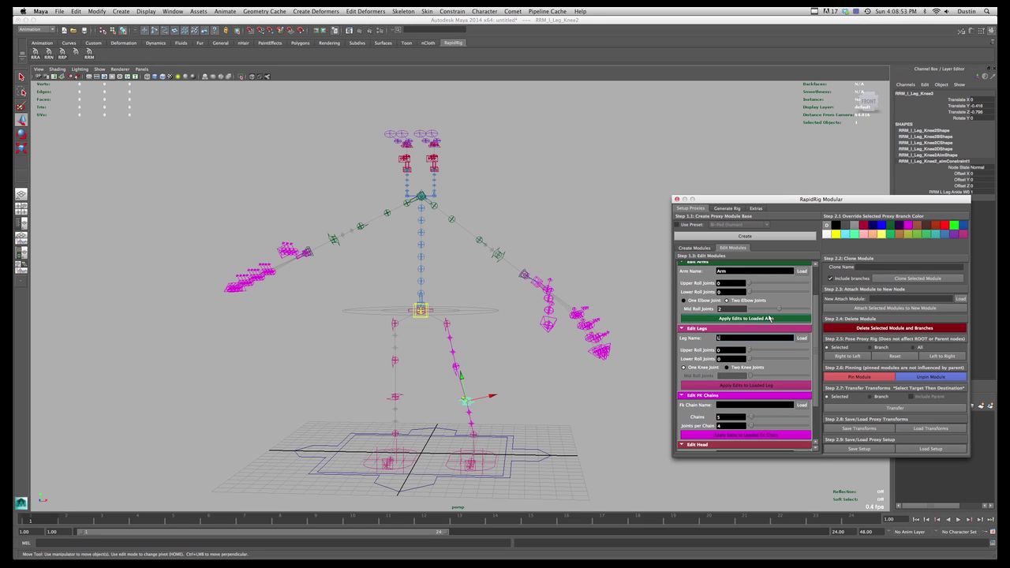
pyautogui.click(756, 386)
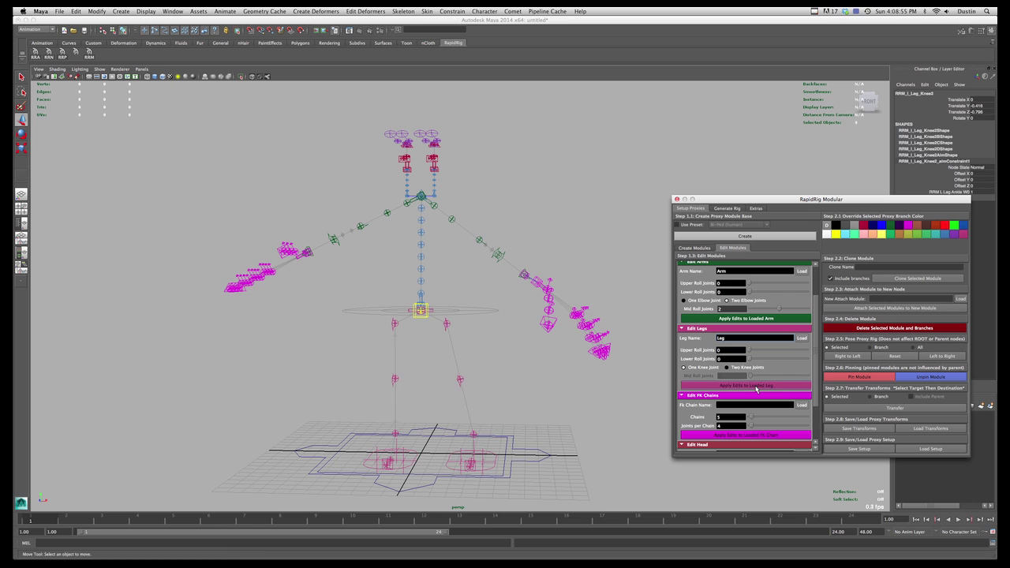
# Step: Undo the leg edit and load the leg module from the left leg's upper knee control
pyautogui.click(513, 378)
pyautogui.press('super+z')
pyautogui.press('super+z')
pyautogui.click(451, 368)
pyautogui.click(804, 338)
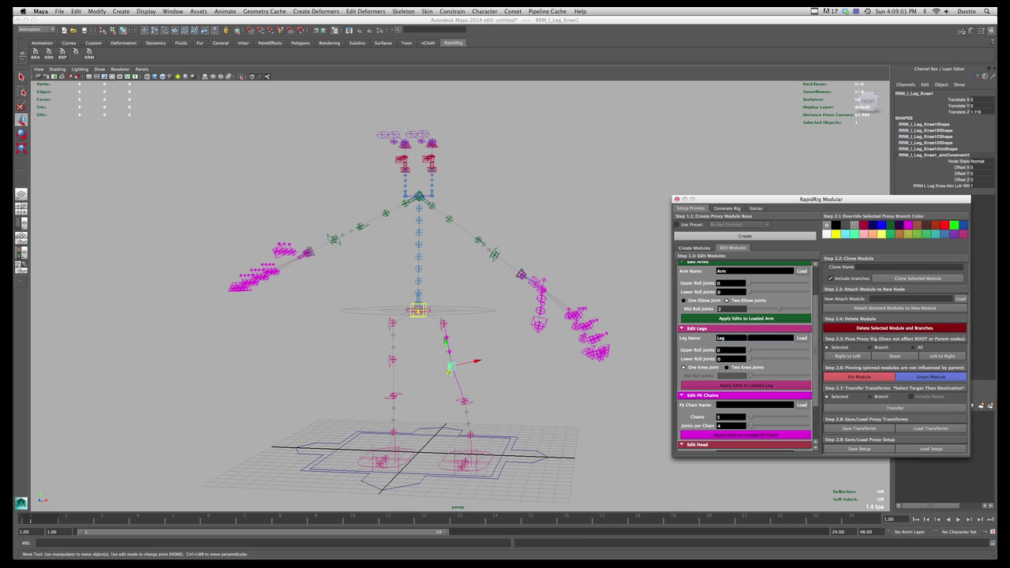
# Step: Set the FK chain edit to 4 chains with 3 joints per chain and try applying it to the left finger module
pyautogui.scroll(-2, 661, 396)
pyautogui.scroll(-2, 777, 404)
pyautogui.keyDown('alt'); pyautogui.moveTo(578, 344); pyautogui.dragTo(572, 365); pyautogui.keyUp('alt')
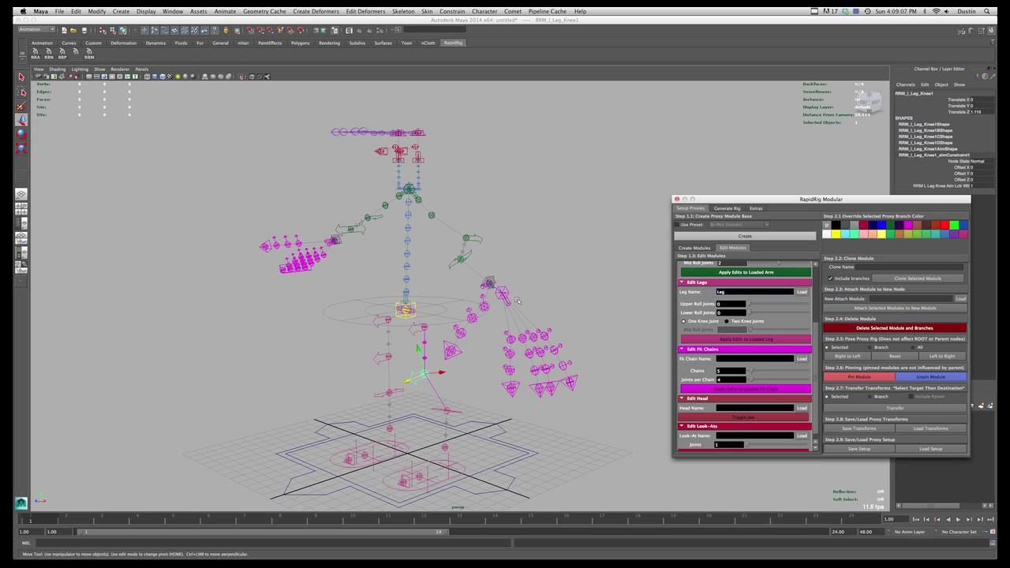
pyautogui.click(504, 295)
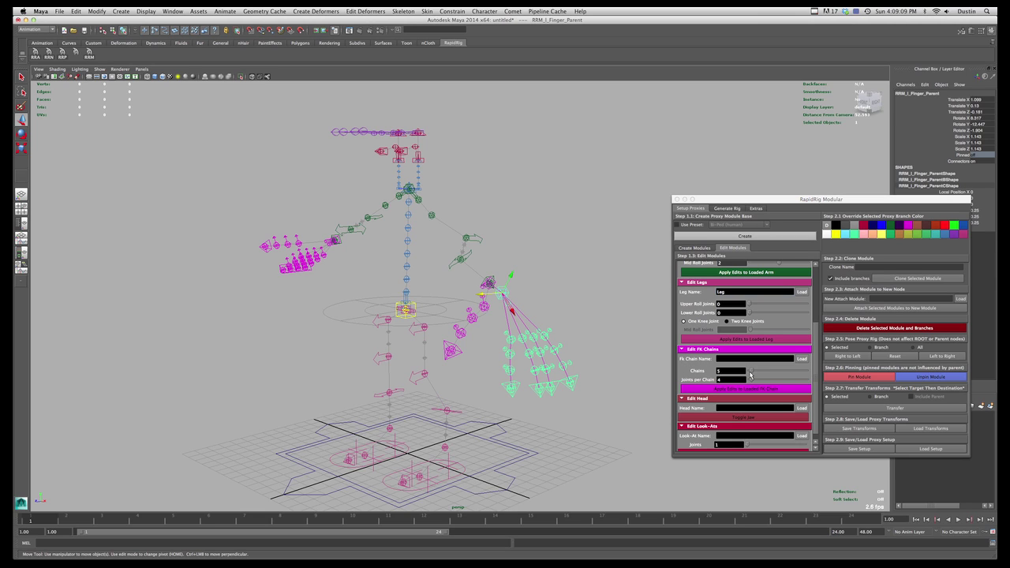
pyautogui.doubleClick(714, 380)
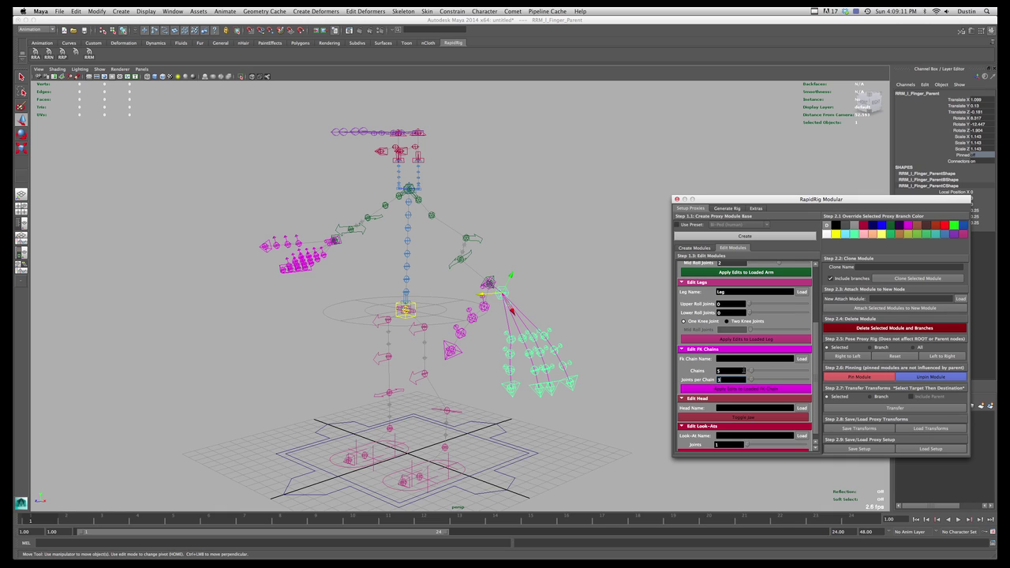
pyautogui.doubleClick(717, 371)
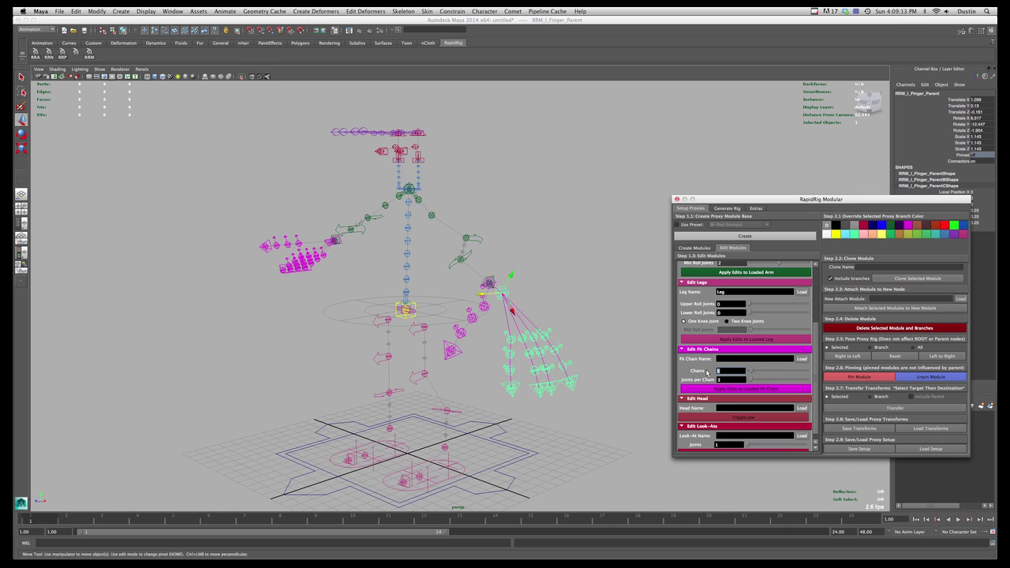
pyautogui.write('4')
pyautogui.click(746, 388)
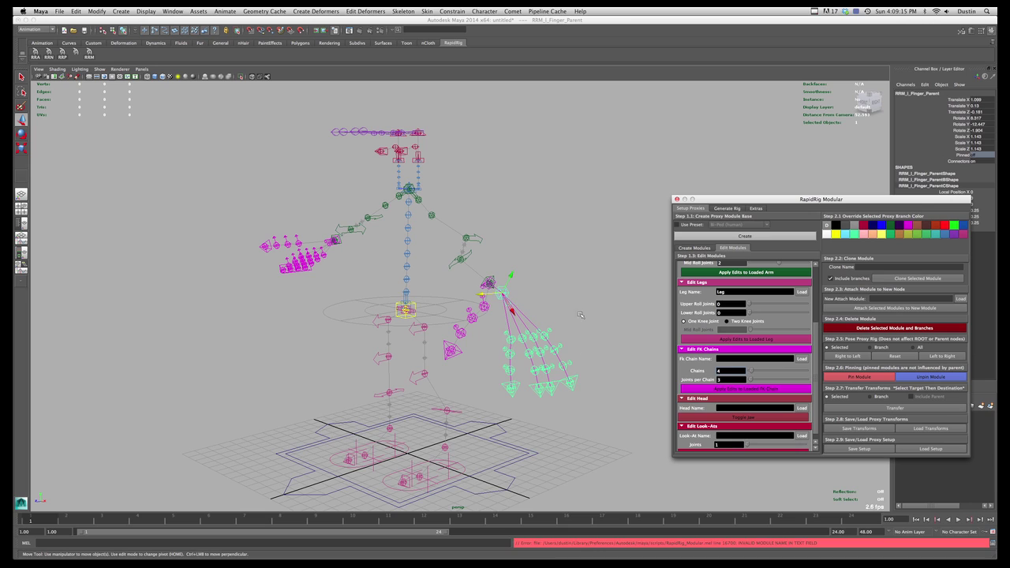
# Step: Load the Finger module from one of the left hand's finger controls, apply the FK chain edits, and clear the selection
pyautogui.click(555, 331)
pyautogui.click(802, 359)
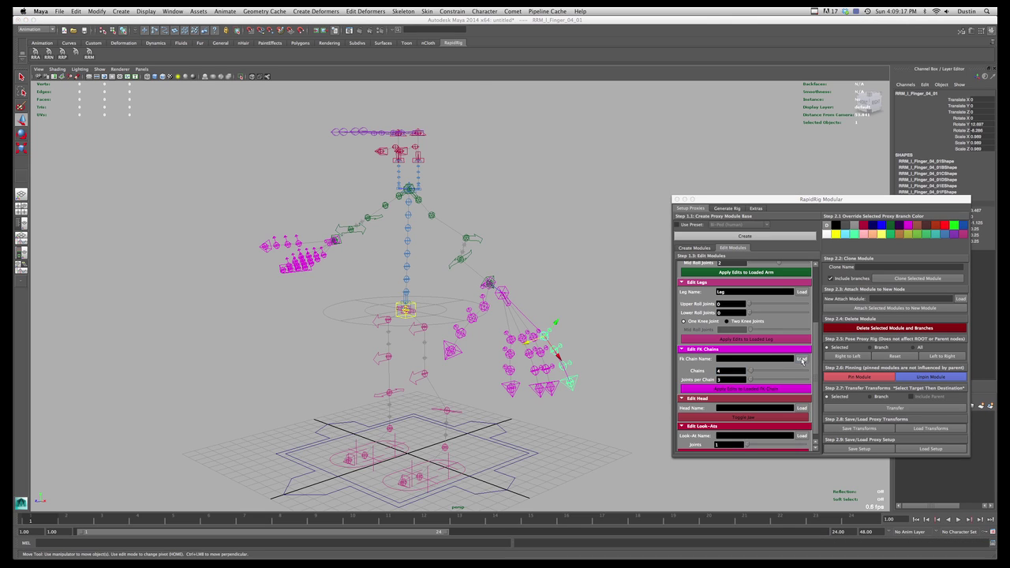
pyautogui.press('super+z')
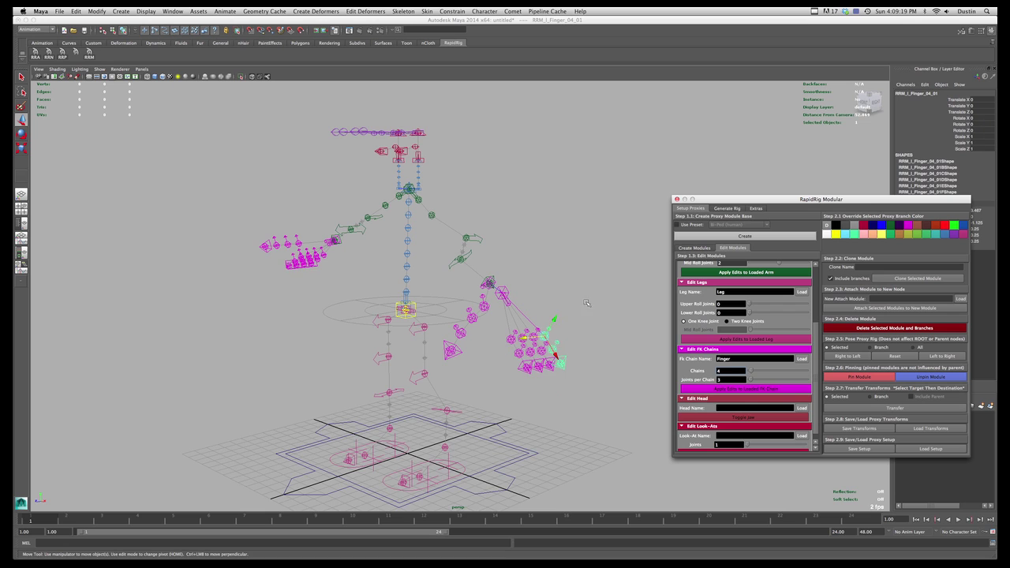
pyautogui.keyDown('alt'); pyautogui.moveTo(587, 301); pyautogui.dragTo(580, 305); pyautogui.keyUp('alt')
pyautogui.click(589, 345)
pyautogui.keyDown('alt'); pyautogui.moveTo(589, 344); pyautogui.dragTo(608, 354); pyautogui.keyUp('alt')
pyautogui.scroll(-1, 716, 408)
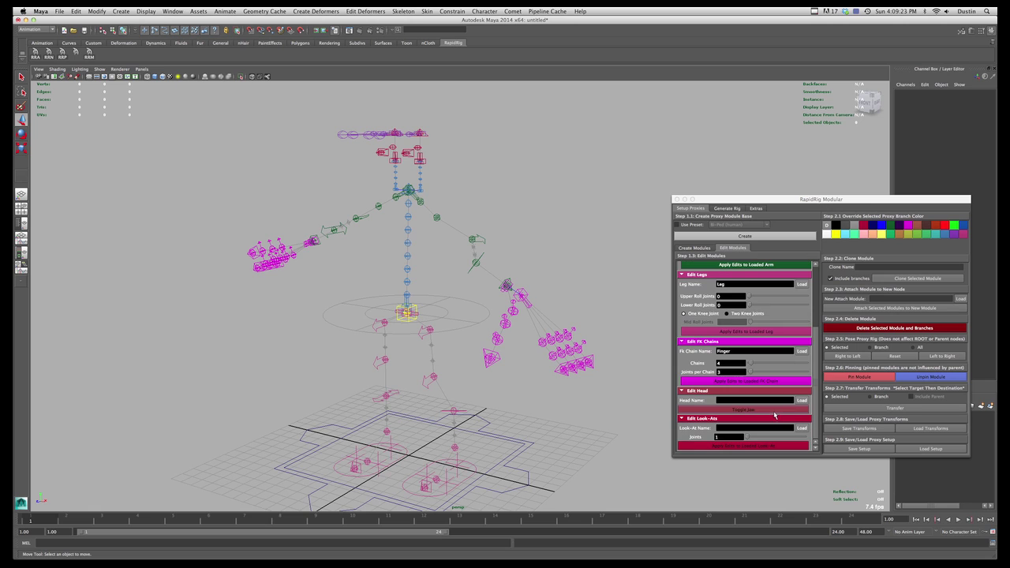
# Step: Select the left head's parent control and load it as the head module for editing
pyautogui.keyDown('alt'); pyautogui.moveTo(388, 234); pyautogui.dragTo(405, 307, button='middle'); pyautogui.keyUp('alt')
pyautogui.keyDown('alt'); pyautogui.moveTo(405, 307); pyautogui.dragTo(455, 233, button='right'); pyautogui.keyUp('alt')
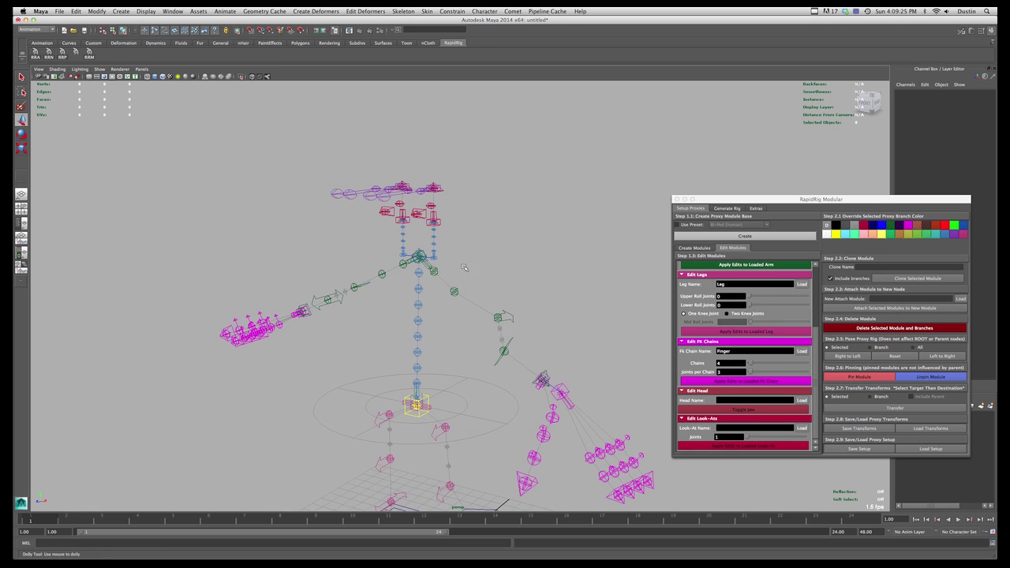
pyautogui.click(436, 216)
pyautogui.keyDown('alt'); pyautogui.moveTo(436, 217); pyautogui.dragTo(444, 249, button='middle'); pyautogui.keyUp('alt')
pyautogui.keyDown('alt'); pyautogui.moveTo(444, 250); pyautogui.dragTo(471, 246, button='right'); pyautogui.keyUp('alt')
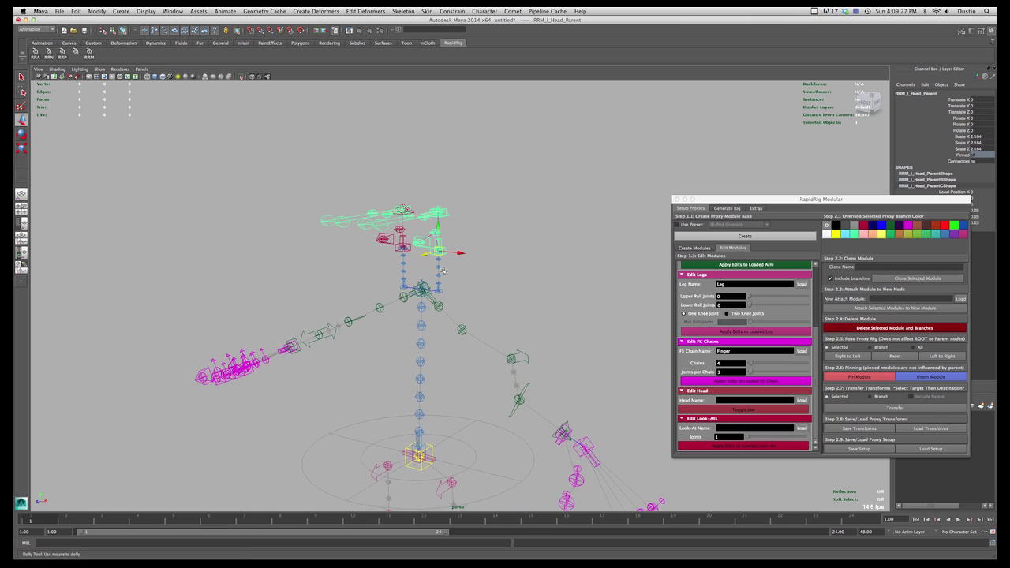
pyautogui.click(752, 411)
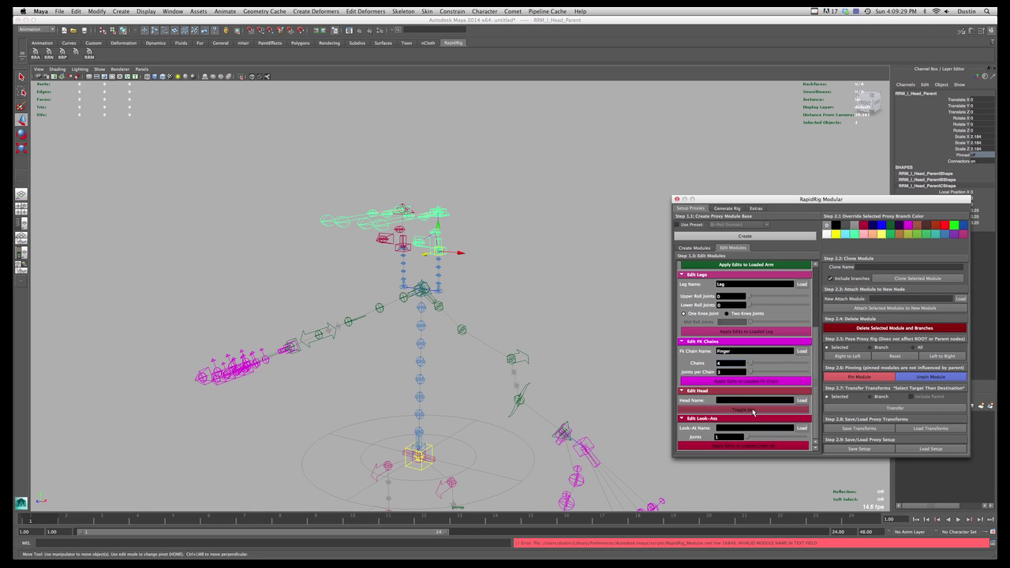
pyautogui.click(802, 400)
# Step: Toggle the loaded head's jaw off and on repeatedly, and clear the selection
pyautogui.click(773, 410)
pyautogui.click(777, 410)
pyautogui.click(778, 411)
pyautogui.click(778, 410)
pyautogui.click(613, 313)
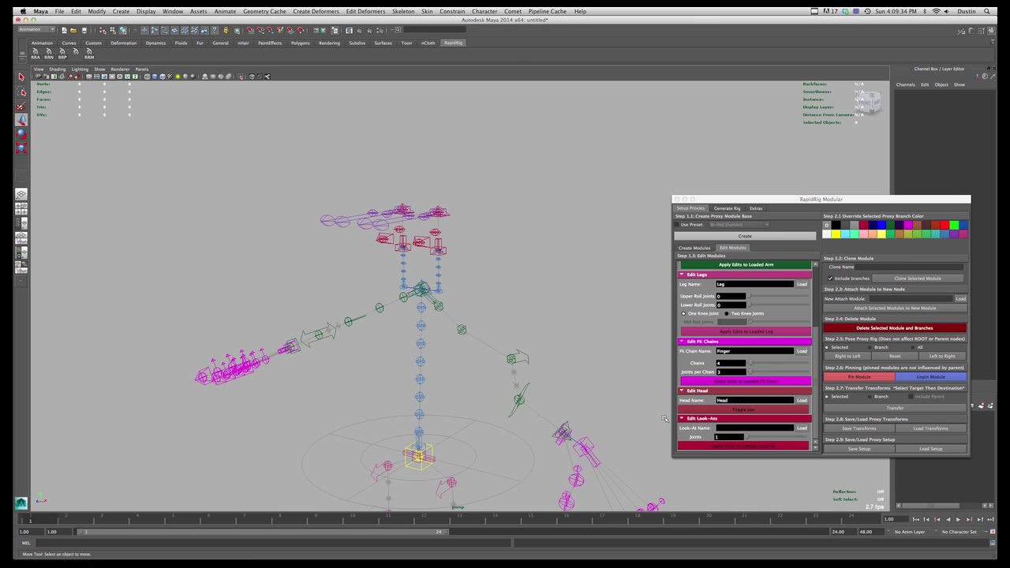
# Step: Start a new scene without saving the current one
pyautogui.click(757, 440)
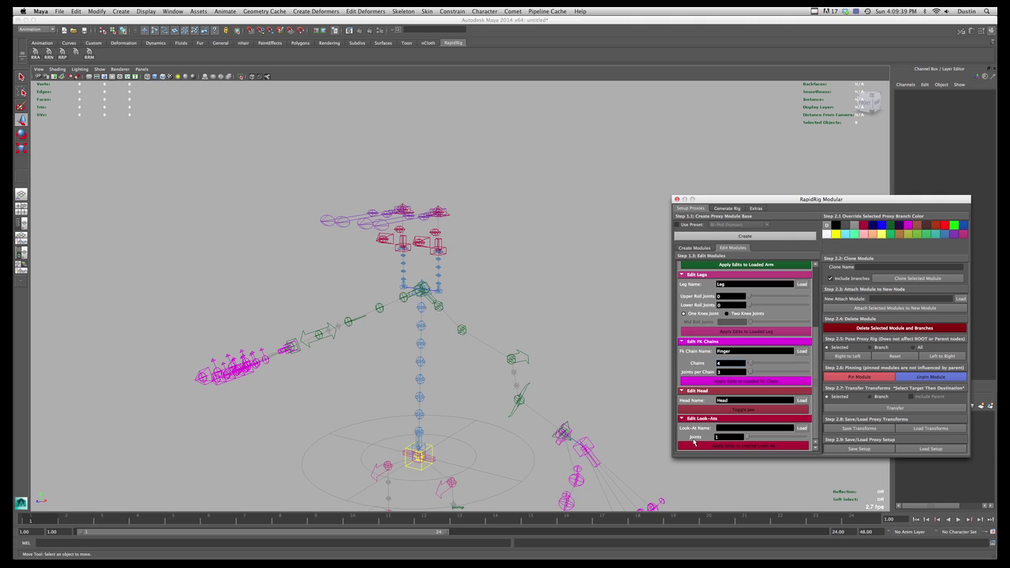
pyautogui.click(610, 333)
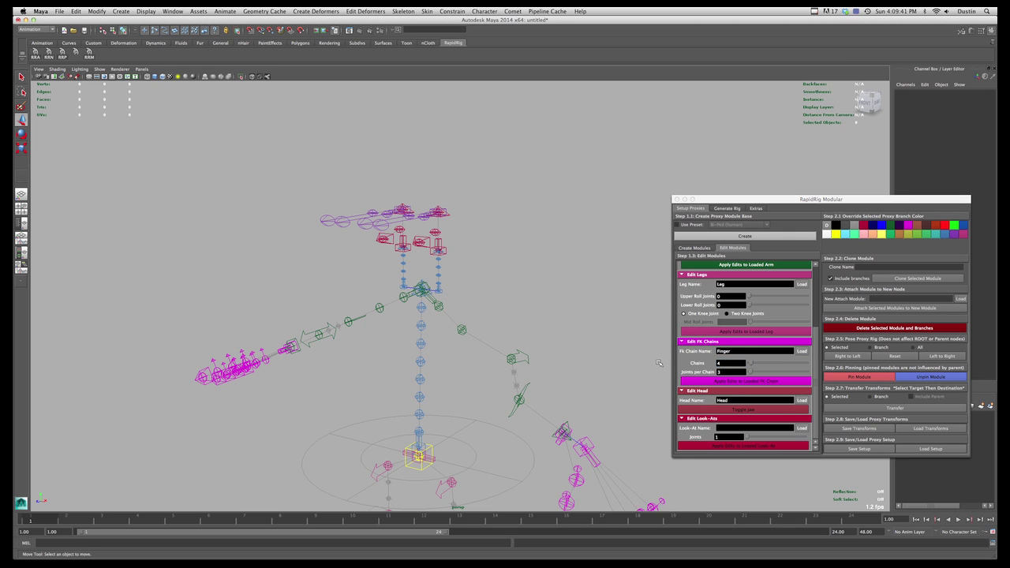
pyautogui.keyDown('alt'); pyautogui.moveTo(617, 344); pyautogui.dragTo(551, 310); pyautogui.keyUp('alt')
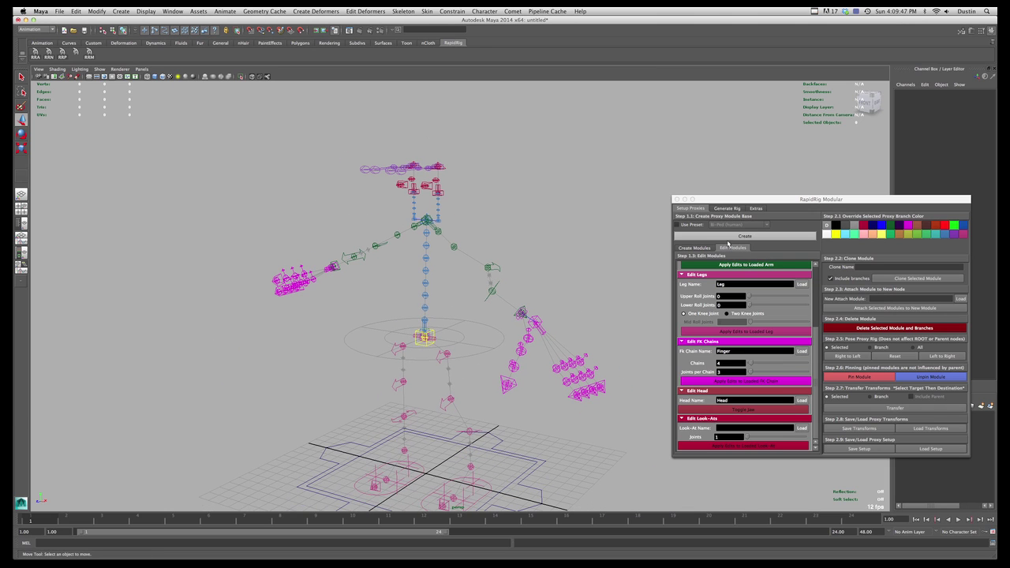
pyautogui.press('super+n')
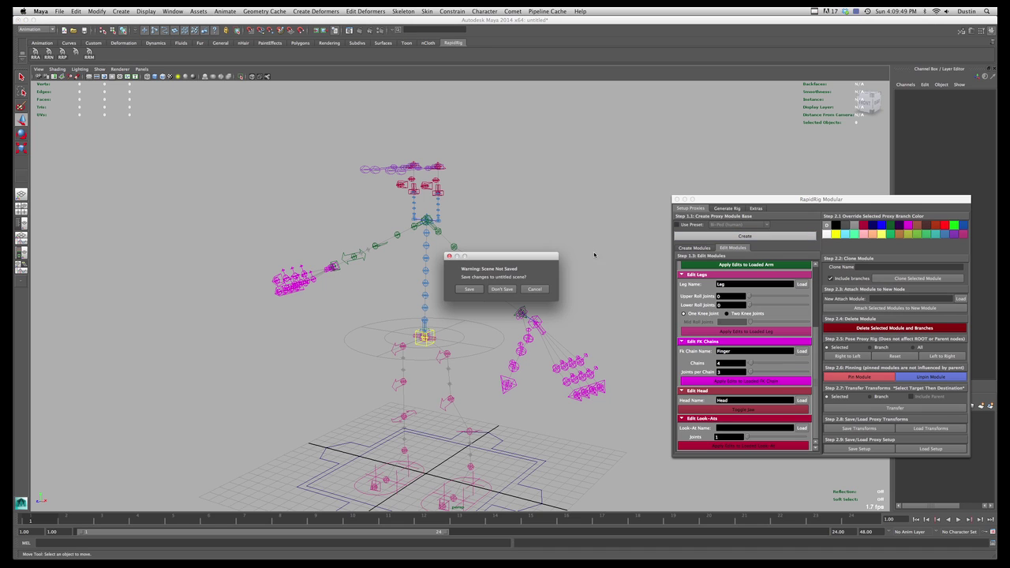
pyautogui.click(505, 289)
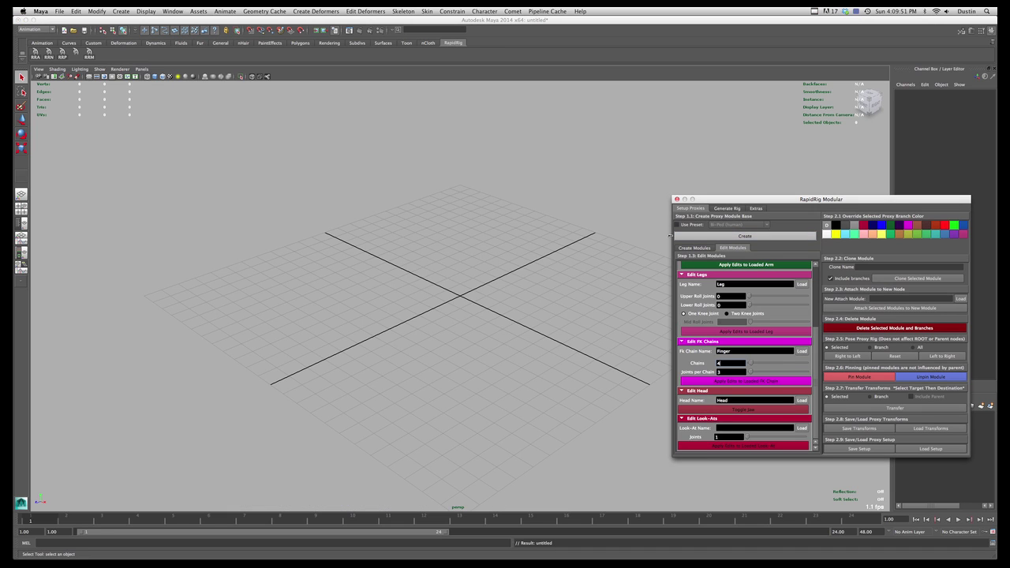
# Step: Create the proxy module base without a preset, and undo its creation
pyautogui.click(712, 236)
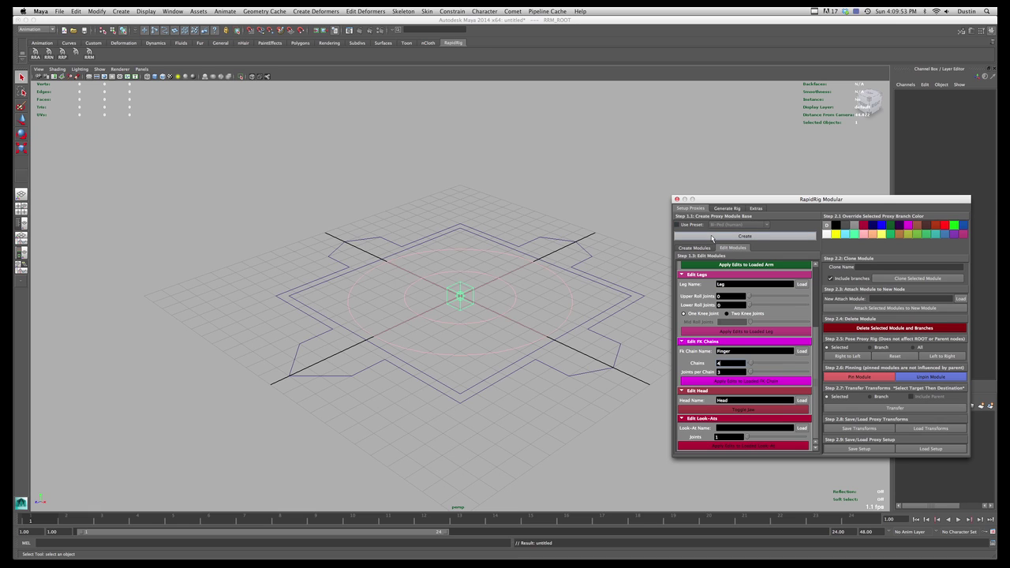
pyautogui.keyDown('alt'); pyautogui.moveTo(514, 271); pyautogui.dragTo(458, 210); pyautogui.keyUp('alt')
pyautogui.press('w')
pyautogui.hotkey('ctrl', 'z')
pyautogui.hotkey('ctrl', 'z')
# Step: Turn on preset use for the proxy module base and choose the Arachnid preset
pyautogui.click(700, 227)
pyautogui.click(692, 225)
pyautogui.click(749, 226)
pyautogui.click(733, 237)
pyautogui.click(733, 226)
pyautogui.click(729, 242)
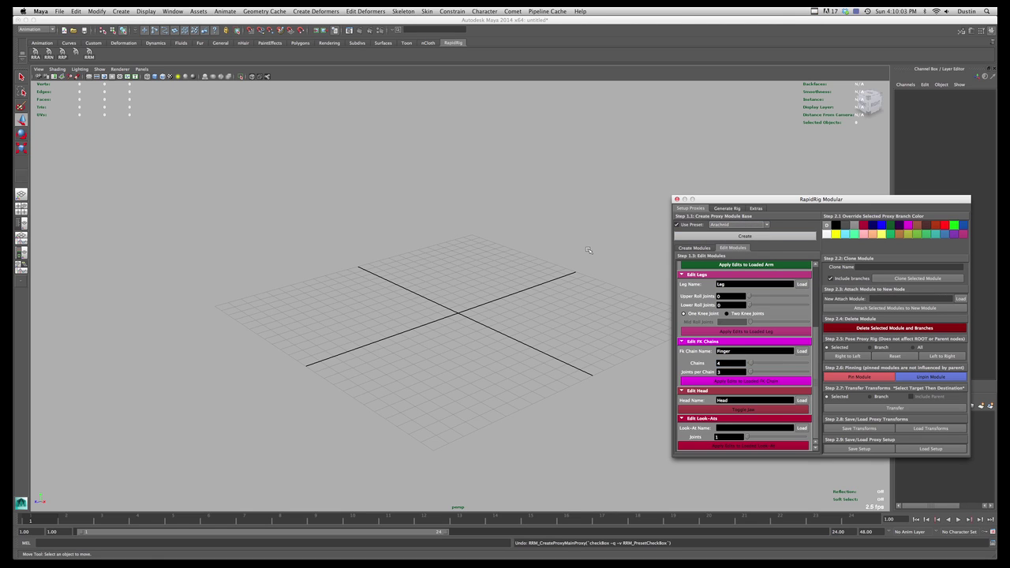
# Step: Create the proxy module base from the Quadruped preset, and clear the selection
pyautogui.keyDown('alt'); pyautogui.moveTo(594, 249); pyautogui.dragTo(566, 264); pyautogui.keyUp('alt')
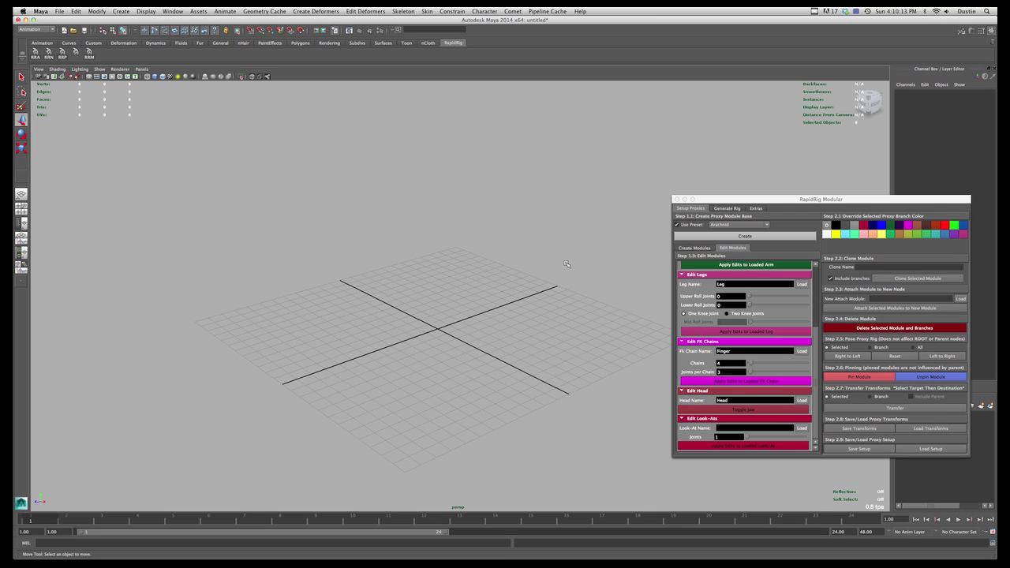
pyautogui.click(695, 248)
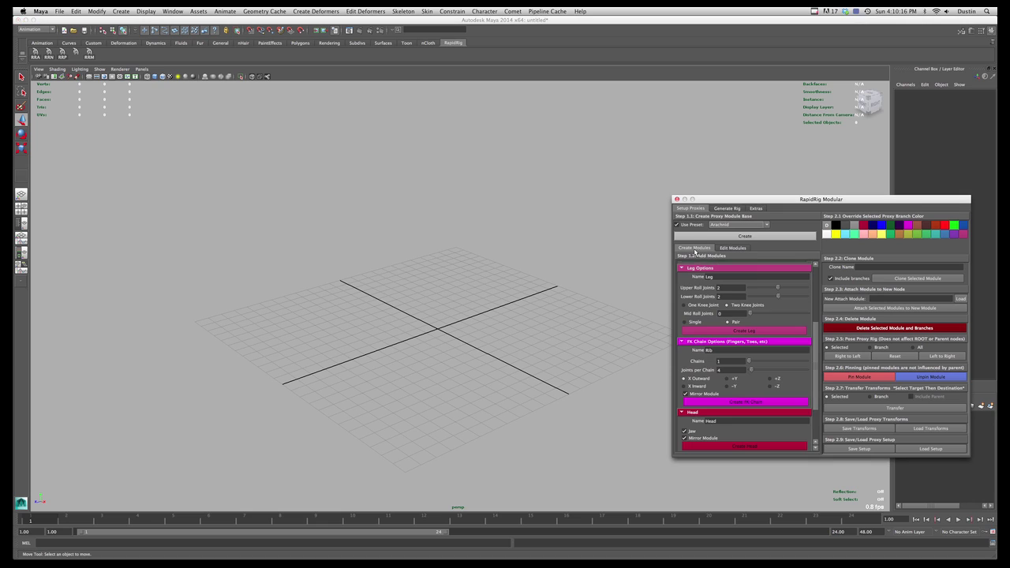
pyautogui.click(734, 249)
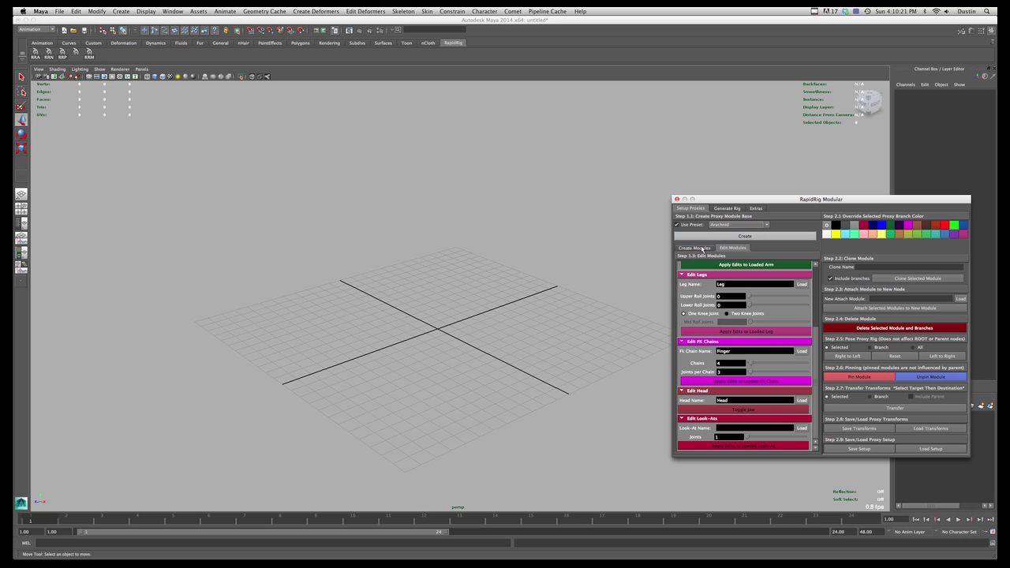
pyautogui.click(730, 225)
pyautogui.click(734, 237)
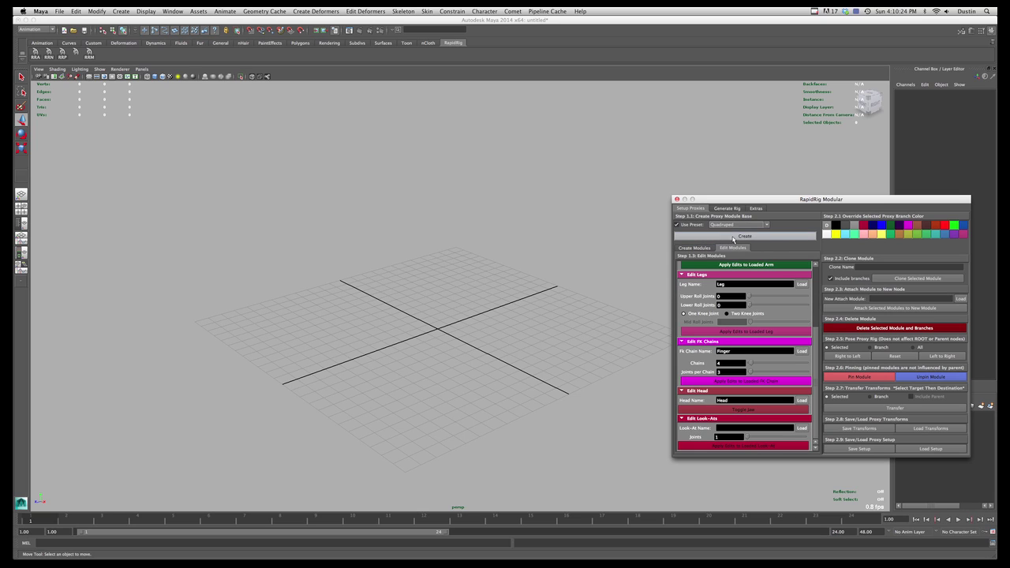
pyautogui.click(633, 197)
pyautogui.keyDown('alt'); pyautogui.moveTo(562, 250); pyautogui.dragTo(500, 321); pyautogui.keyUp('alt')
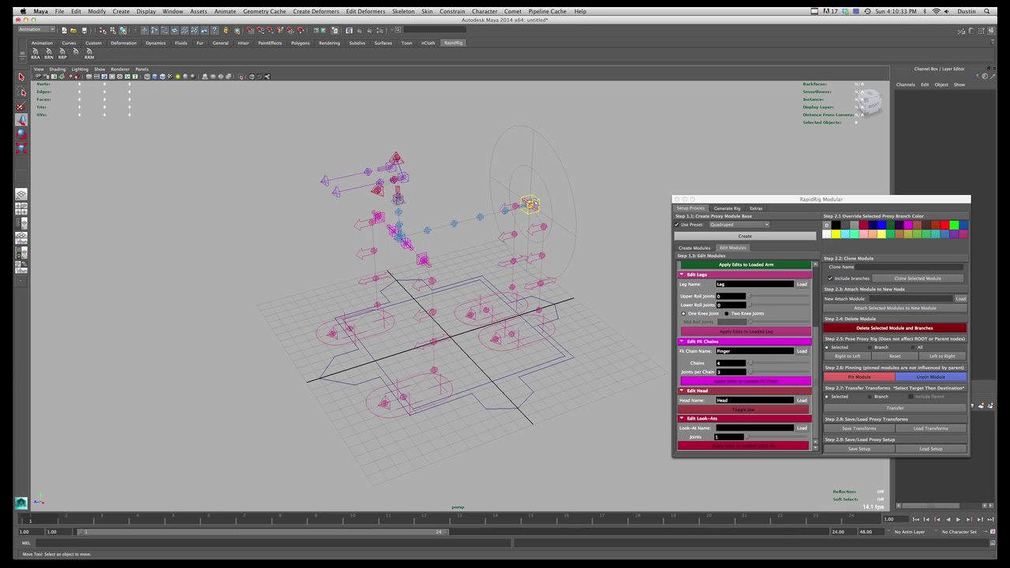
# Step: Turn off the template display of the COG control on the quadruped's root
pyautogui.click(533, 203)
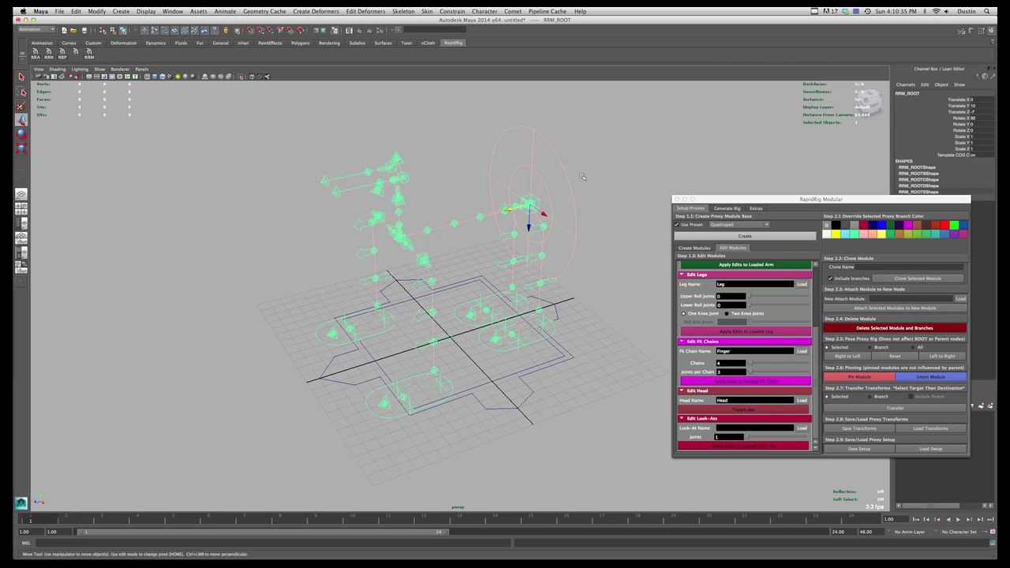
pyautogui.moveTo(864, 205); pyautogui.dragTo(788, 303)
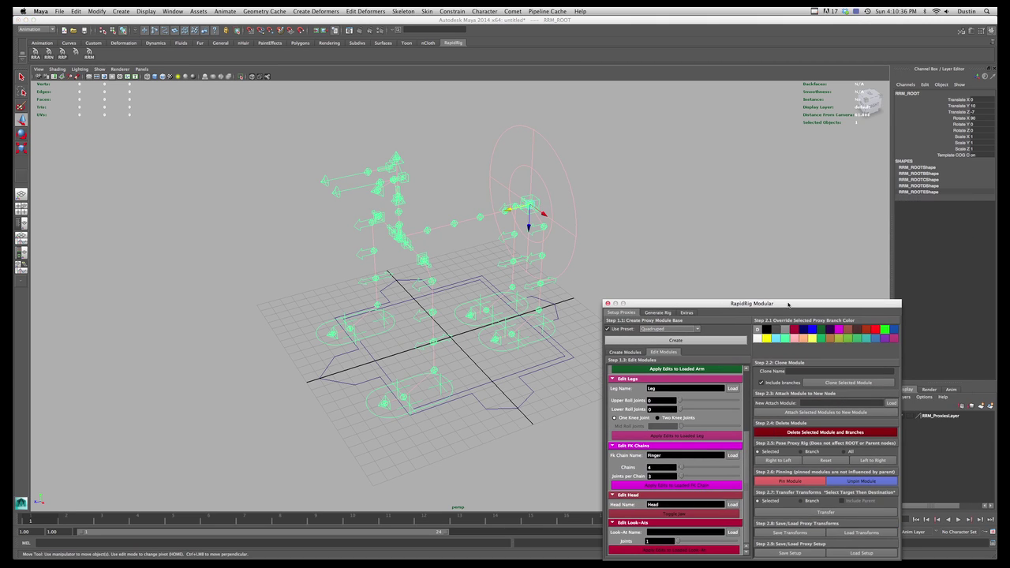
pyautogui.click(979, 156)
pyautogui.write('0')
pyautogui.press('Return')
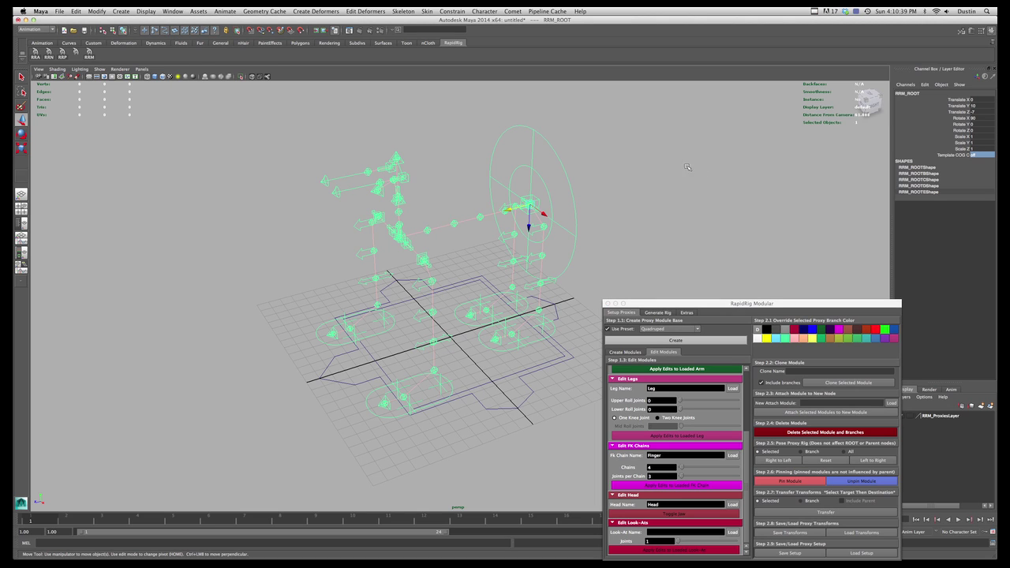
# Step: Move the COG control forward along the spine to the middle of the body, and select the root control
pyautogui.click(555, 156)
pyautogui.keyDown('alt'); pyautogui.moveTo(562, 183); pyautogui.dragTo(529, 172); pyautogui.keyUp('alt')
pyautogui.moveTo(510, 214); pyautogui.dragTo(451, 222)
pyautogui.moveTo(364, 214); pyautogui.dragTo(529, 227)
pyautogui.click(542, 208)
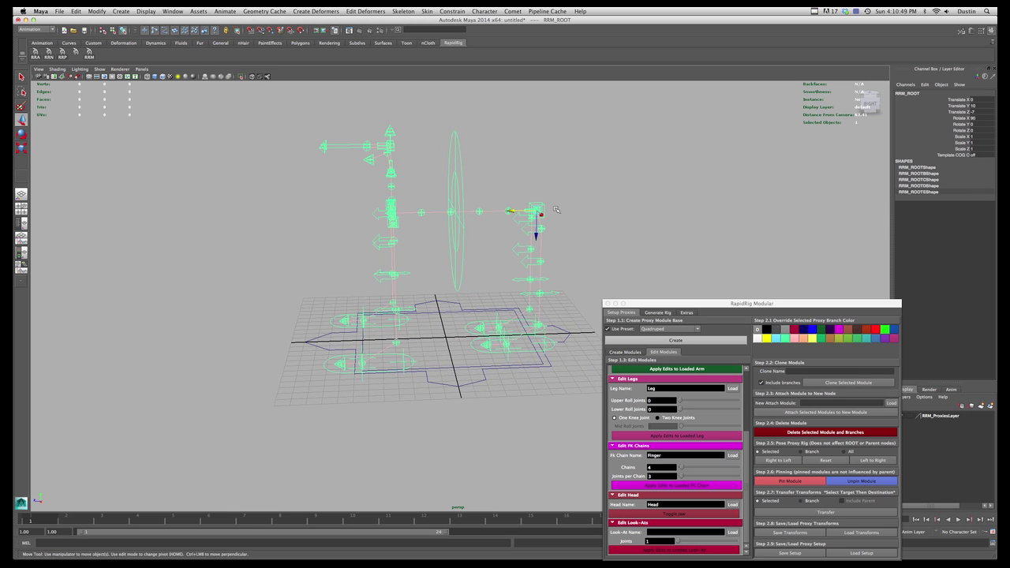
# Step: Create a mirrored FK chain named Tail from the root, with 1 chain of 12 joints in the -Z direction
pyautogui.moveTo(695, 304); pyautogui.dragTo(749, 148)
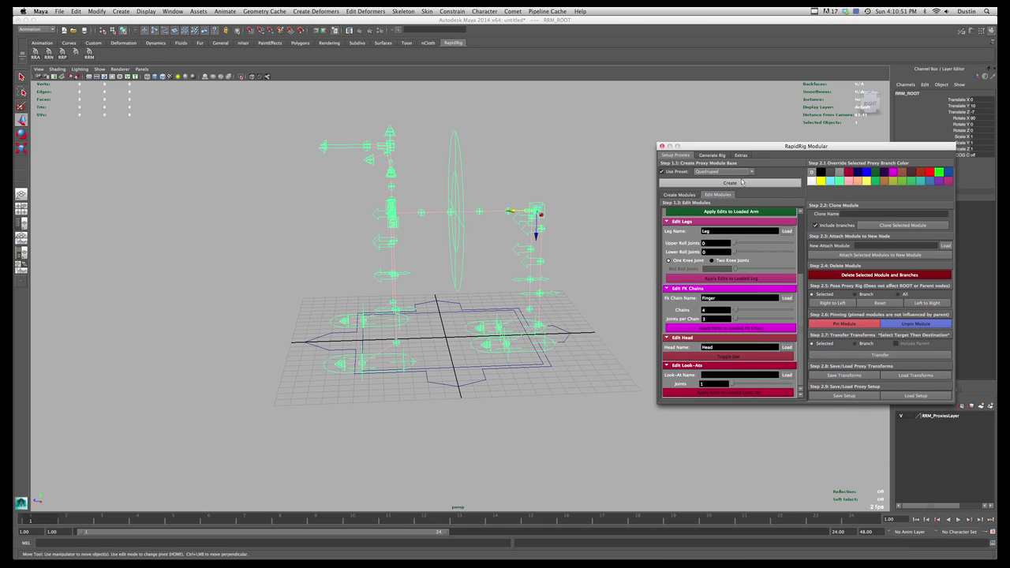
pyautogui.scroll(3, 784, 275)
pyautogui.scroll(-3, 776, 234)
pyautogui.click(711, 298)
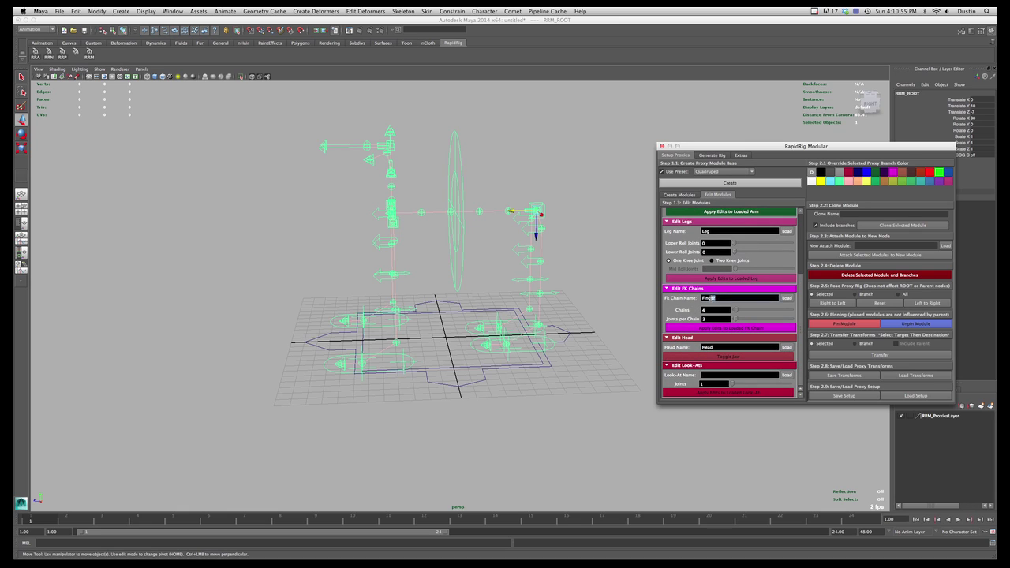
pyautogui.click(679, 194)
pyautogui.scroll(-3, 734, 311)
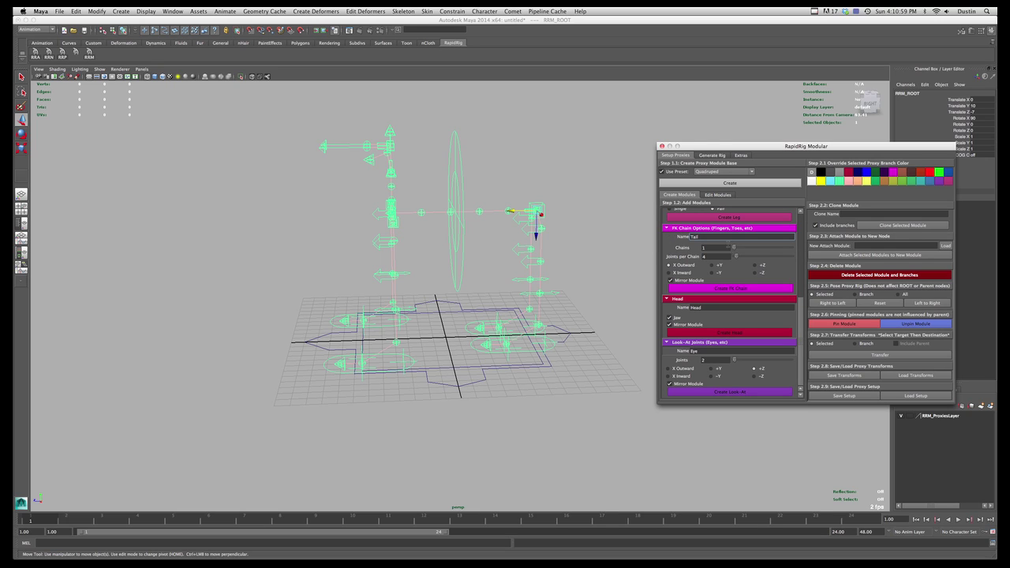
pyautogui.moveTo(721, 256); pyautogui.dragTo(681, 262)
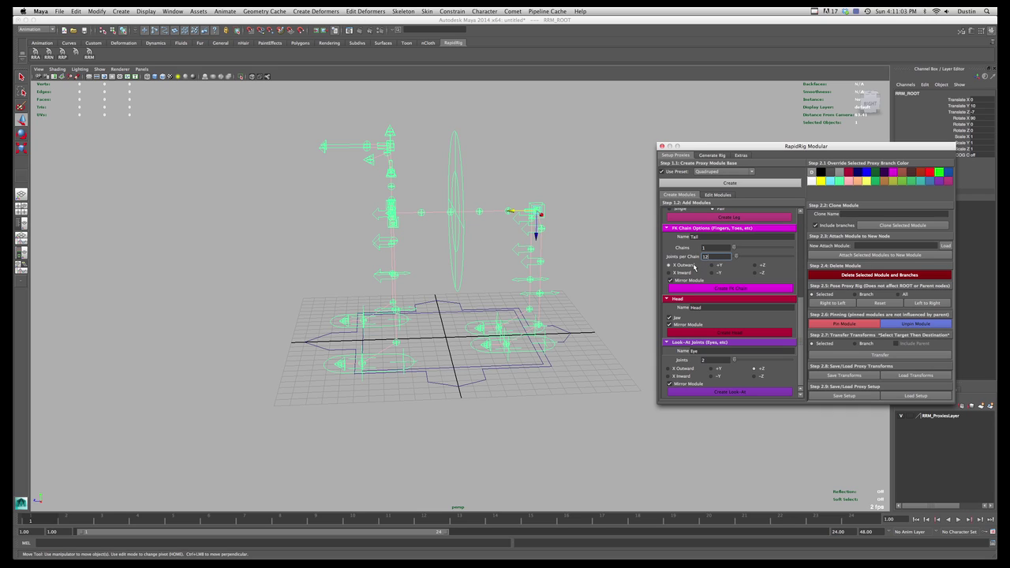
pyautogui.click(754, 293)
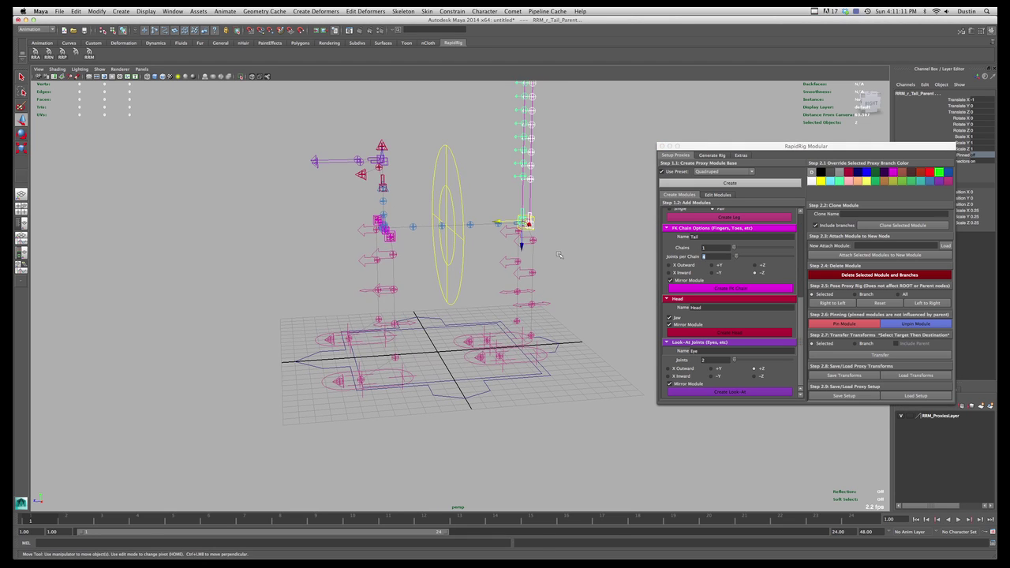
# Step: Replace the mirrored tail with a single unmirrored Tail chain of 4 joints at the root, in the -Z direction
pyautogui.click(689, 281)
pyautogui.click(605, 238)
pyautogui.click(532, 219)
pyautogui.click(527, 224)
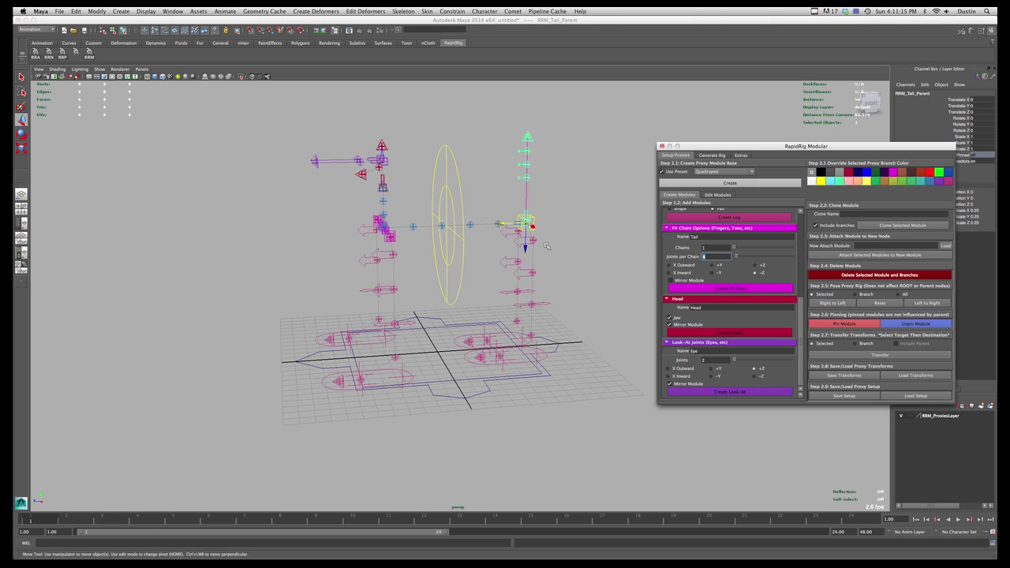
pyautogui.scroll(2, 545, 242)
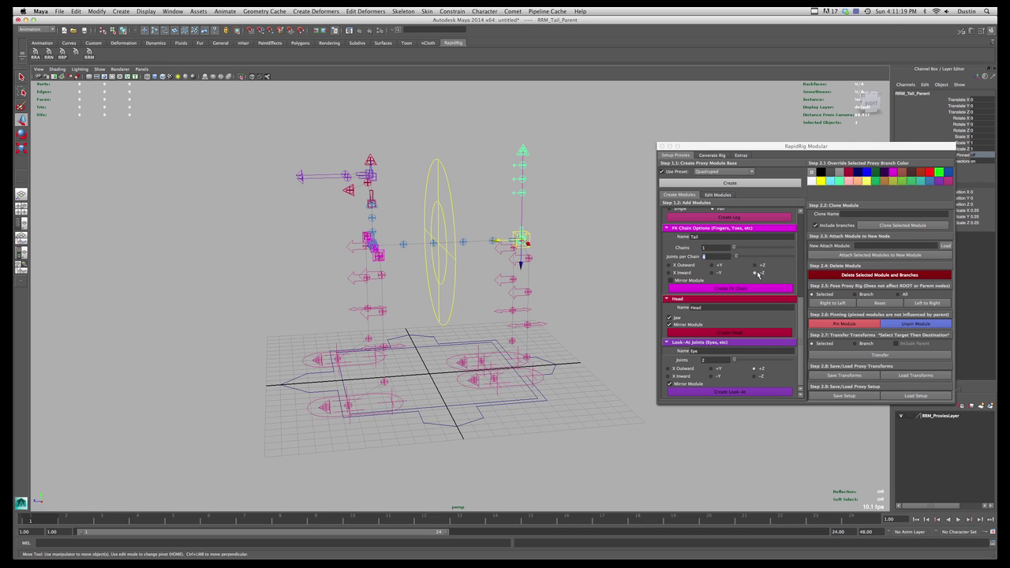
pyautogui.click(524, 246)
pyautogui.press('e')
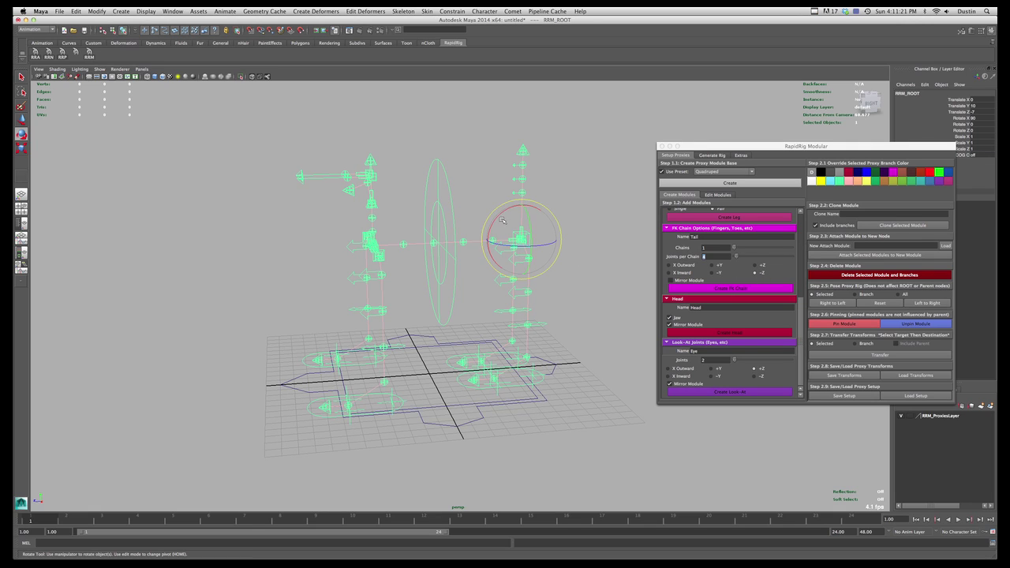
pyautogui.moveTo(495, 216); pyautogui.dragTo(545, 218)
pyautogui.doubleClick(987, 119)
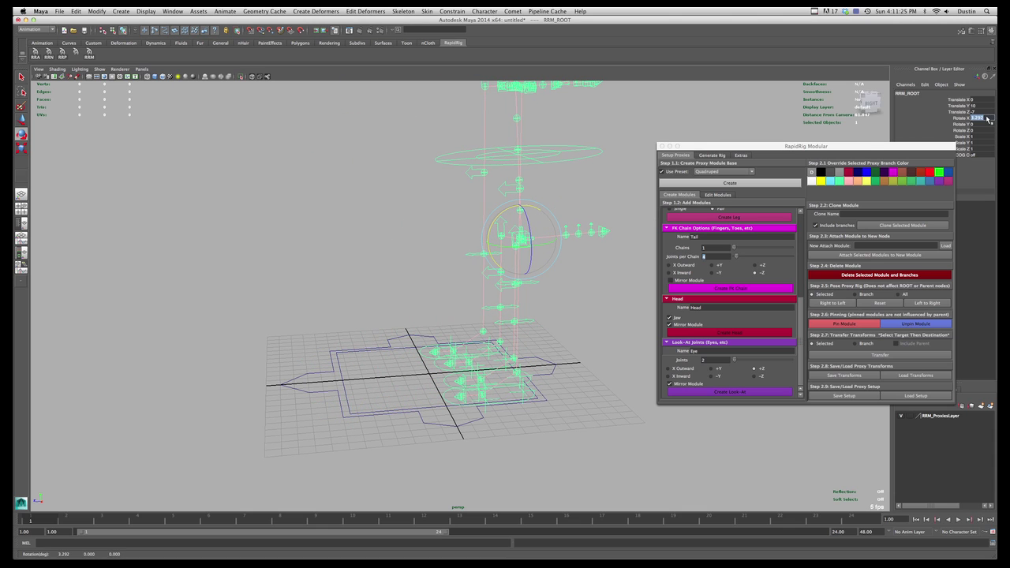
pyautogui.hotkey('ctrl', 'z')
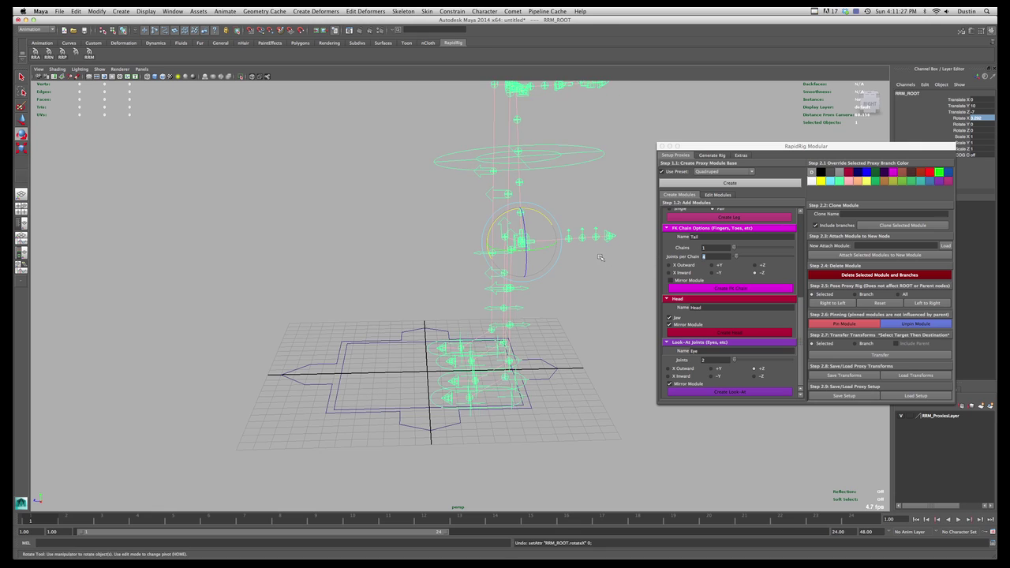
# Step: Rotate the tail's parent control about X to roughly -90 degrees so the tail points straight back from the hips
pyautogui.click(586, 207)
pyautogui.click(527, 230)
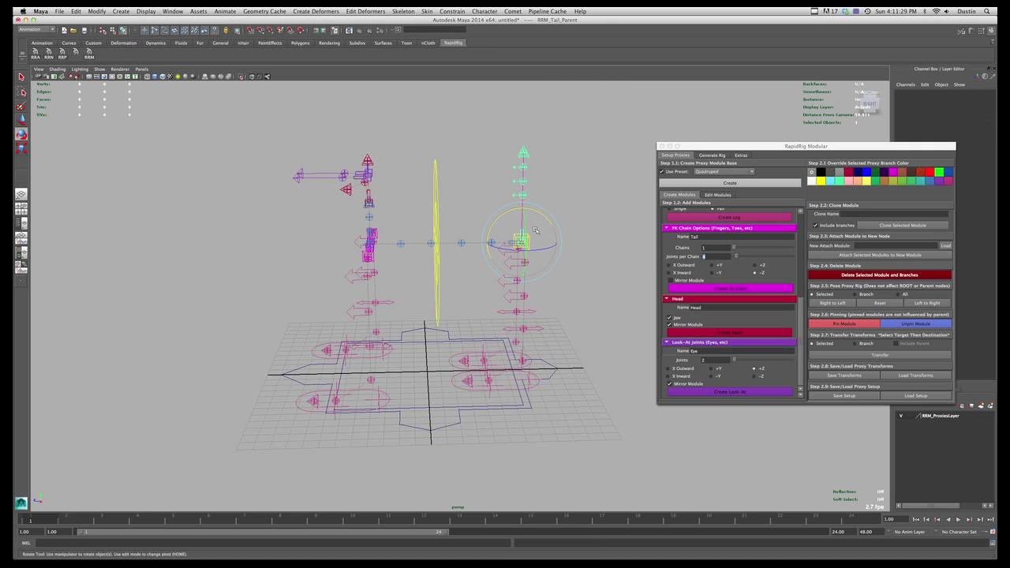
pyautogui.moveTo(530, 210); pyautogui.dragTo(566, 255)
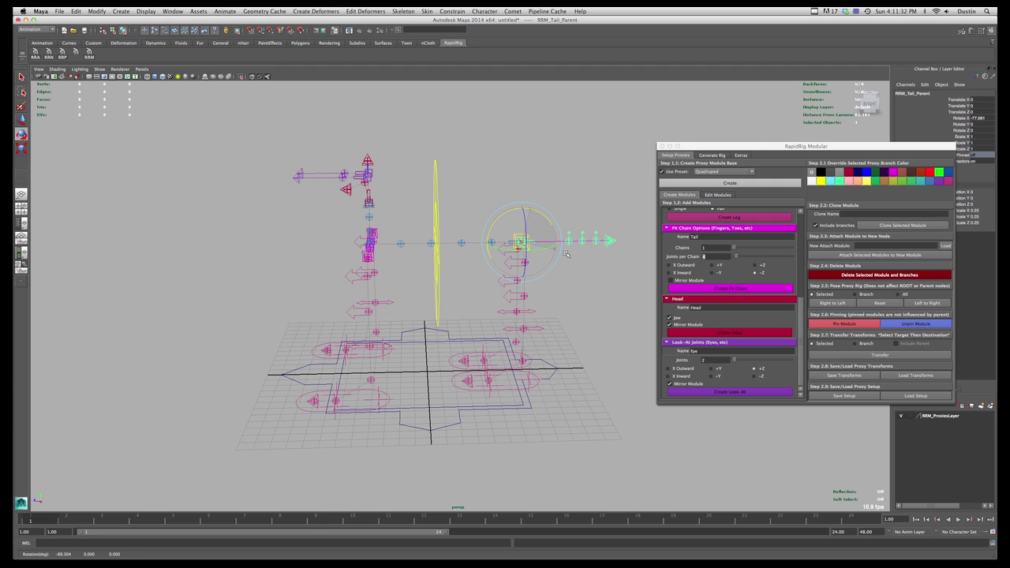
pyautogui.click(575, 196)
# Step: Load the Tail FK chain for editing from its first joint and rebuild it with 12 joints per chain
pyautogui.click(576, 242)
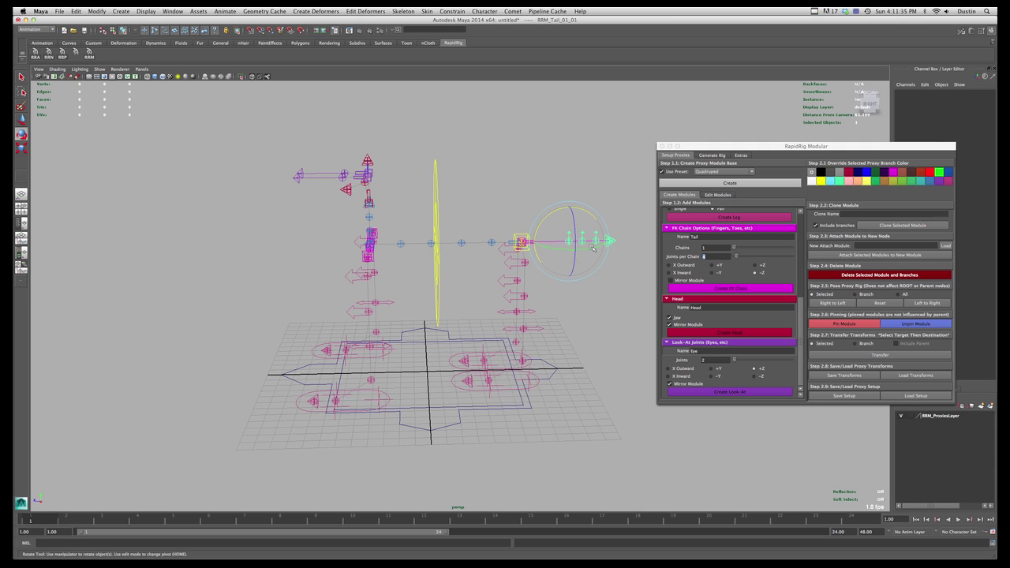
pyautogui.click(716, 196)
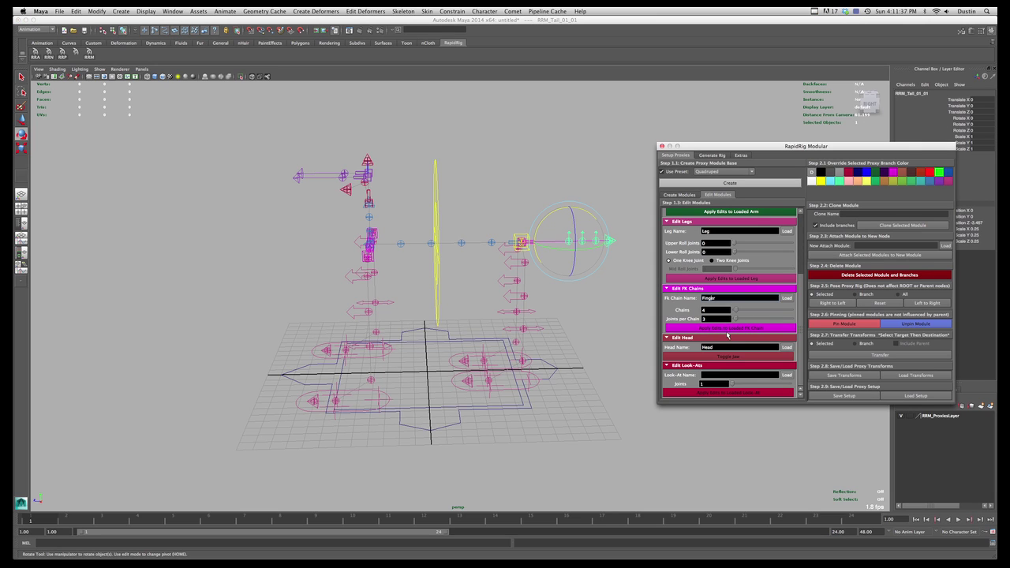
pyautogui.click(706, 319)
pyautogui.click(787, 299)
pyautogui.click(764, 330)
# Step: Select the tail's parent control and scale the tail down uniformly to about 0.44
pyautogui.keyDown('alt'); pyautogui.moveTo(552, 237); pyautogui.dragTo(455, 238); pyautogui.keyUp('alt')
pyautogui.press('w')
pyautogui.click(558, 224)
pyautogui.keyDown('alt'); pyautogui.moveTo(558, 224); pyautogui.dragTo(416, 244); pyautogui.keyUp('alt')
pyautogui.click(448, 243)
pyautogui.press('r')
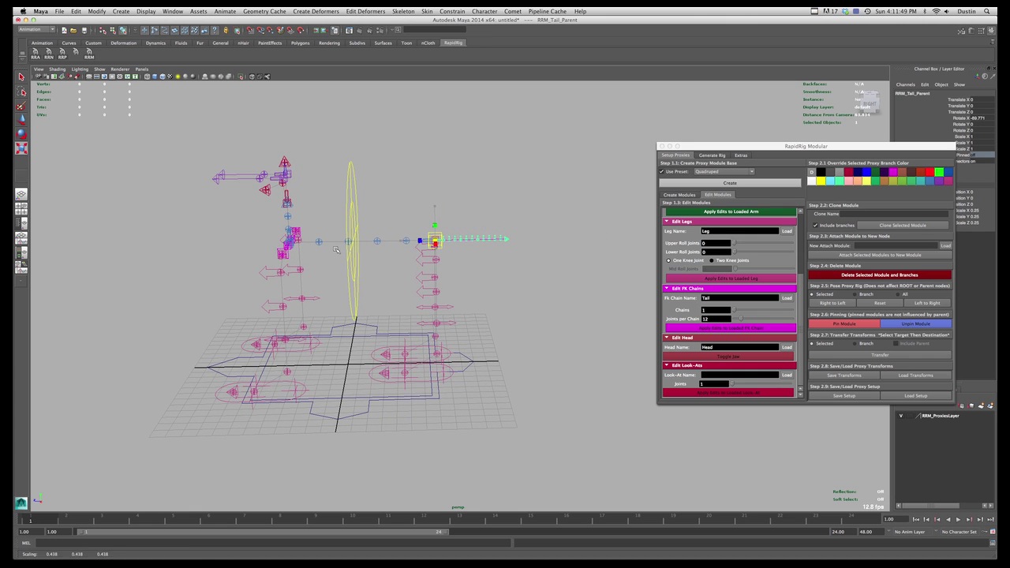
# Step: Inspect the quadruped proxy from several angles, checking the leg and foot controls, including the left front leg's ground control
pyautogui.click(464, 216)
pyautogui.moveTo(465, 216)
pyautogui.keyDown('alt'); pyautogui.mouseDown()
pyautogui.moveTo(490, 216)
pyautogui.moveTo(450, 210)
pyautogui.mouseUp(); pyautogui.keyUp('alt')
pyautogui.click(472, 166)
pyautogui.keyDown('alt'); pyautogui.moveTo(472, 166); pyautogui.dragTo(438, 214); pyautogui.keyUp('alt')
pyautogui.keyDown('alt'); pyautogui.moveTo(438, 214); pyautogui.dragTo(458, 218, button='right'); pyautogui.keyUp('alt')
pyautogui.keyDown('alt'); pyautogui.moveTo(528, 273); pyautogui.dragTo(492, 324); pyautogui.keyUp('alt')
pyautogui.click(498, 355)
pyautogui.press('w')
pyautogui.moveTo(461, 353); pyautogui.dragTo(533, 283)
pyautogui.click(492, 325)
pyautogui.click(517, 282)
pyautogui.press('w')
pyautogui.click(506, 287)
pyautogui.click(557, 395)
pyautogui.keyDown('alt'); pyautogui.moveTo(557, 395); pyautogui.dragTo(609, 385); pyautogui.keyUp('alt')
pyautogui.click(424, 437)
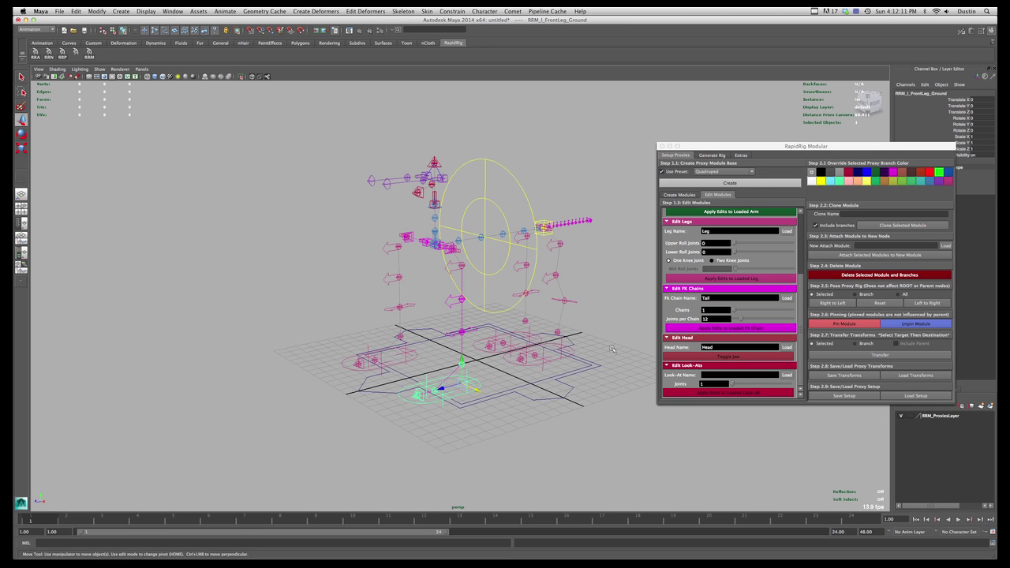
# Step: Load the Spine module from one of its joints and rebuild the spine with 12 joints
pyautogui.click(572, 175)
pyautogui.scroll(3, 448, 244)
pyautogui.click(447, 229)
pyautogui.scroll(3, 713, 218)
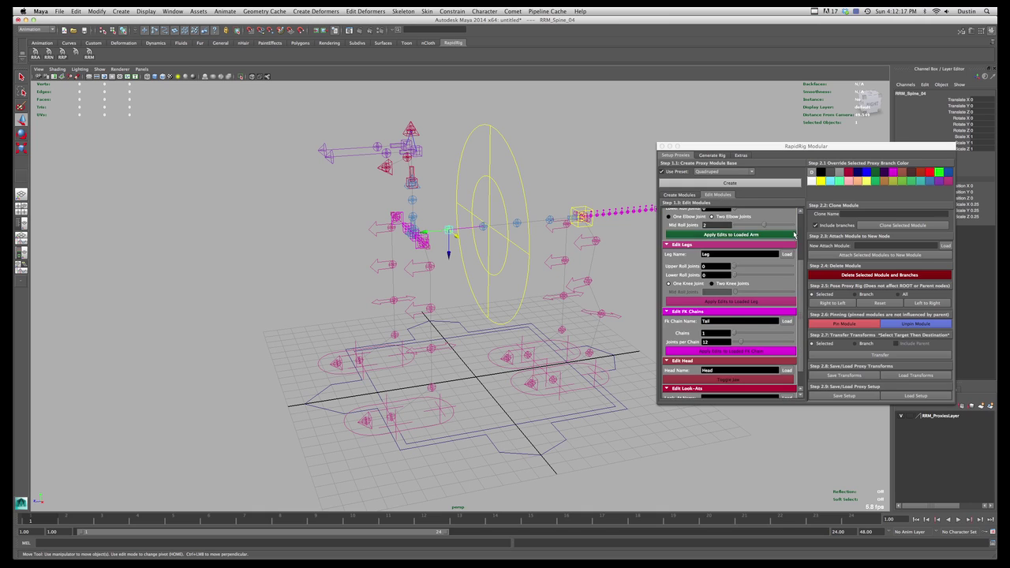
pyautogui.click(786, 222)
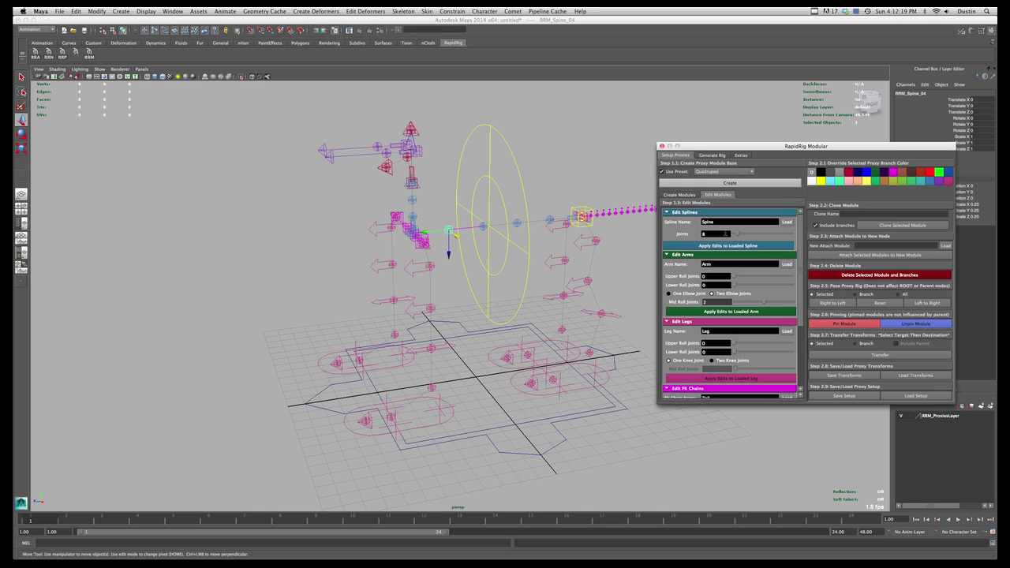
pyautogui.click(731, 245)
# Step: Select the main ground control and scale the whole quadruped proxy up uniformly to about 2
pyautogui.click(530, 243)
pyautogui.keyDown('alt'); pyautogui.moveTo(525, 218); pyautogui.dragTo(488, 209); pyautogui.keyUp('alt')
pyautogui.click(515, 226)
pyautogui.click(513, 316)
pyautogui.keyDown('alt'); pyautogui.moveTo(510, 342); pyautogui.dragTo(485, 345, button='right'); pyautogui.keyUp('alt')
pyautogui.keyDown('alt'); pyautogui.moveTo(484, 345); pyautogui.dragTo(575, 394); pyautogui.keyUp('alt')
pyautogui.click(565, 383)
pyautogui.press('r')
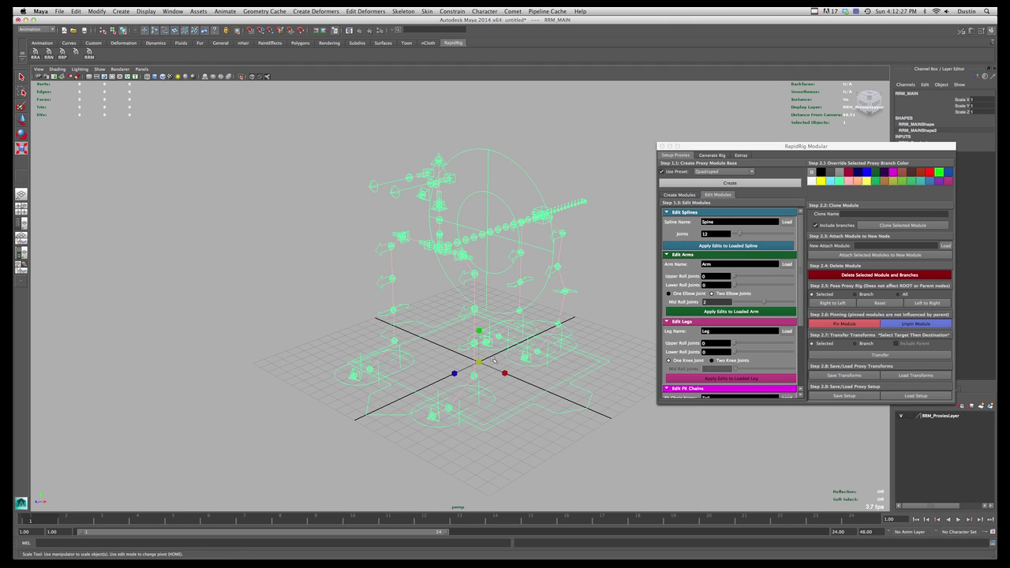
pyautogui.moveTo(476, 348); pyautogui.dragTo(747, 248)
# Step: Try stretching the main control non-uniformly, to about 5.27 along X and also along Z, undo it and deselect
pyautogui.scroll(-10, 273, 341)
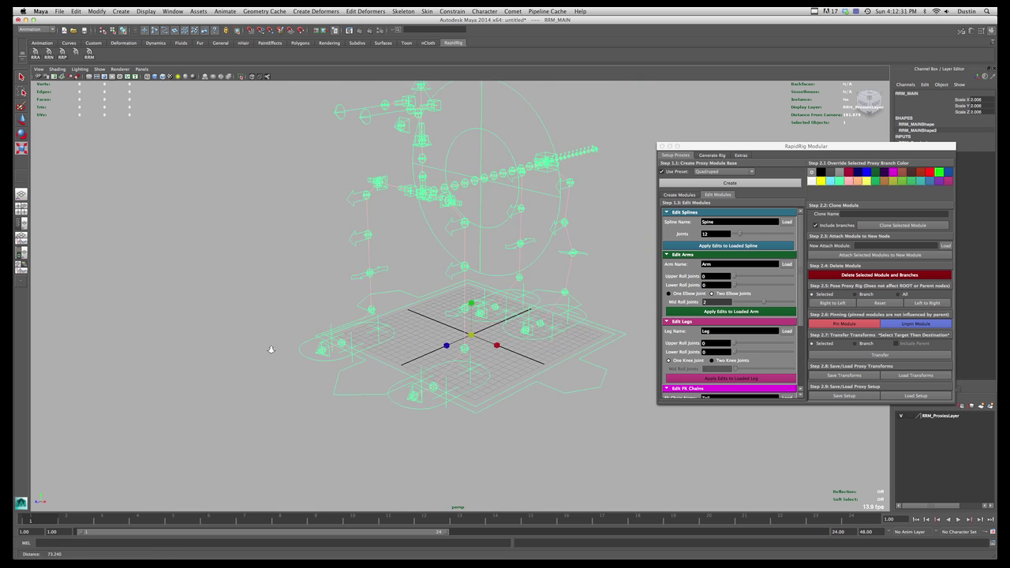
pyautogui.moveTo(496, 338); pyautogui.dragTo(537, 357)
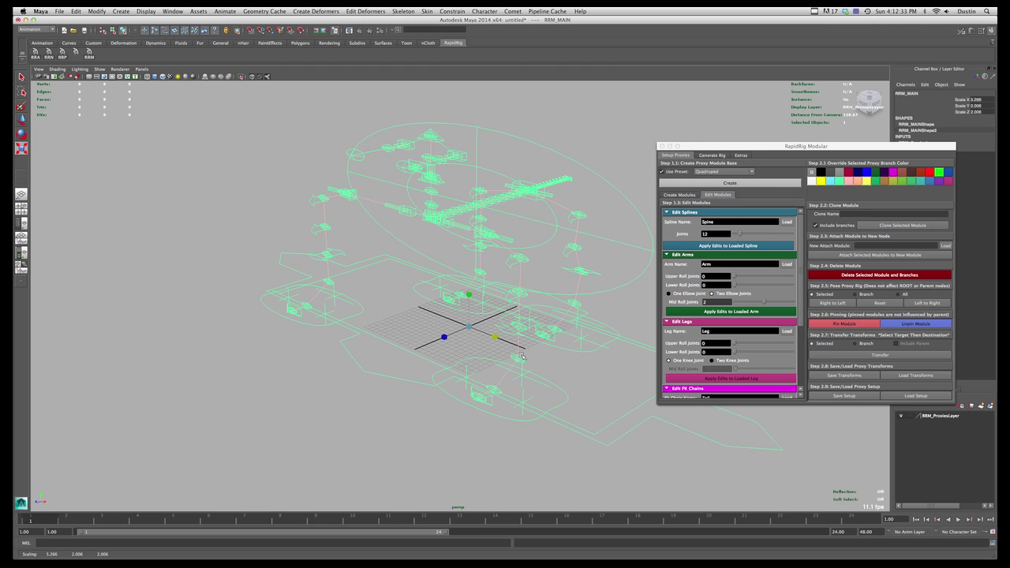
pyautogui.moveTo(446, 337); pyautogui.dragTo(541, 319)
pyautogui.press('super+z')
pyautogui.click(601, 274)
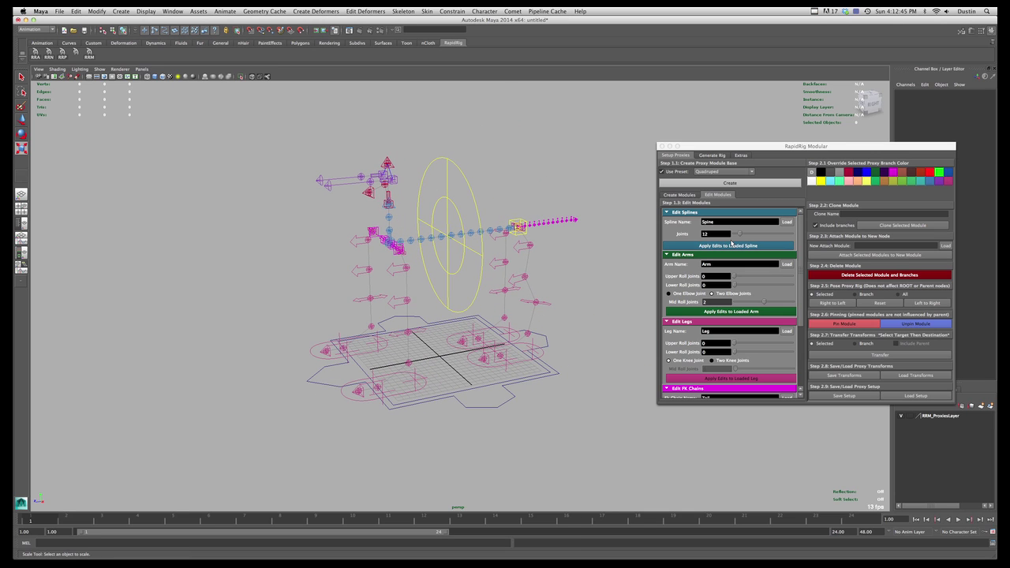